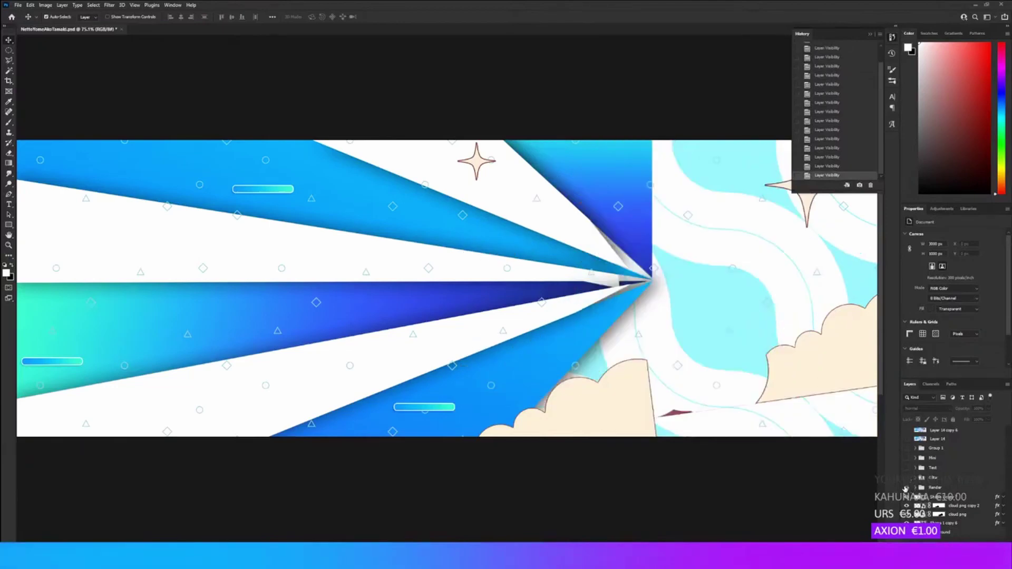
- Toggle the Render group's visibility to inspect the background alone, leaving the character shown over the full banner
click(905, 488)
click(905, 488)
scroll(674, 260, down, 3)
scroll(639, 350, up, 3)
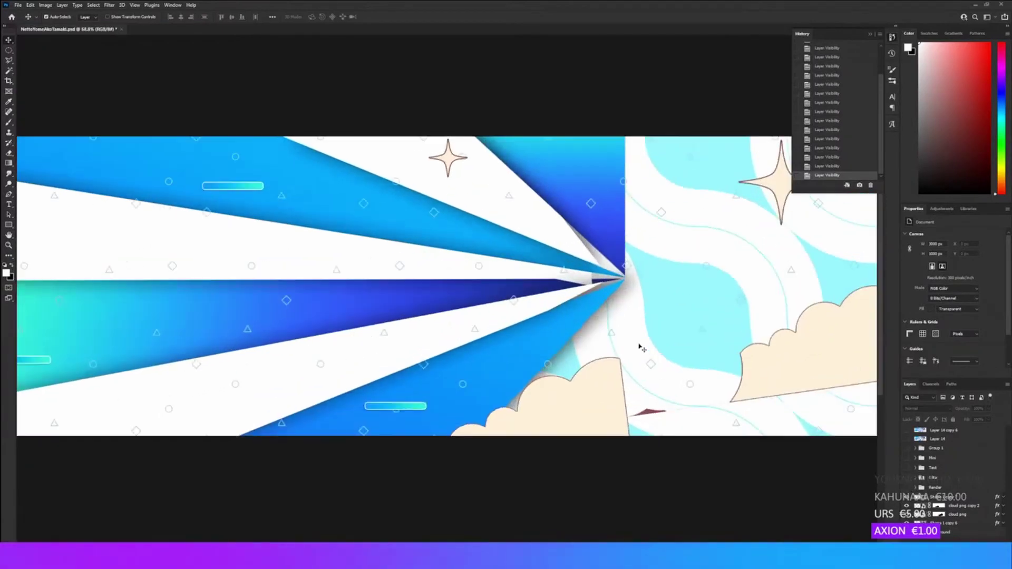
click(906, 488)
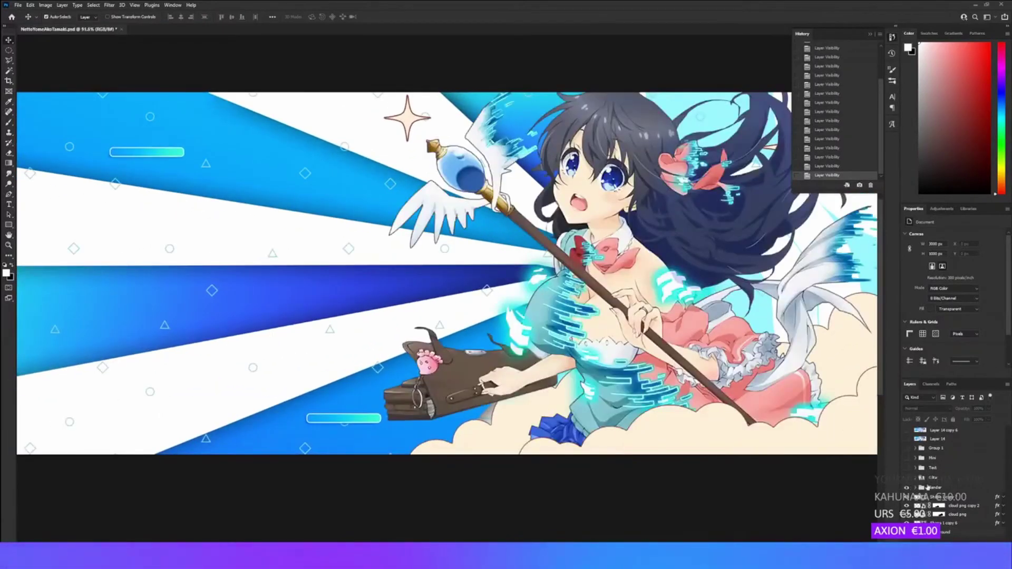
key(ctrl+minus)
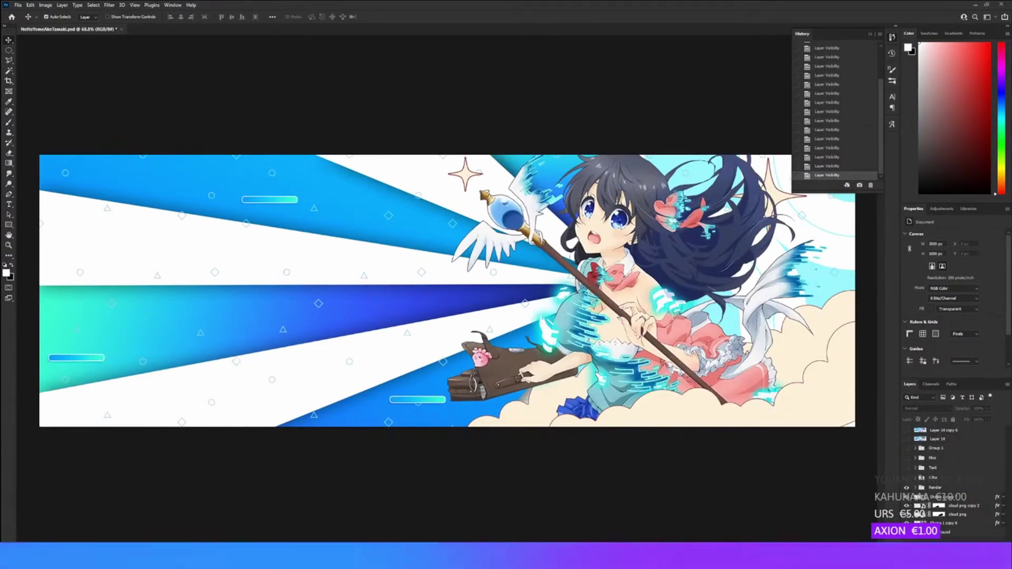
- Hide the Shape 1 copy 6, cloud png and cloud png copy 2 layers
click(907, 523)
click(906, 515)
click(905, 507)
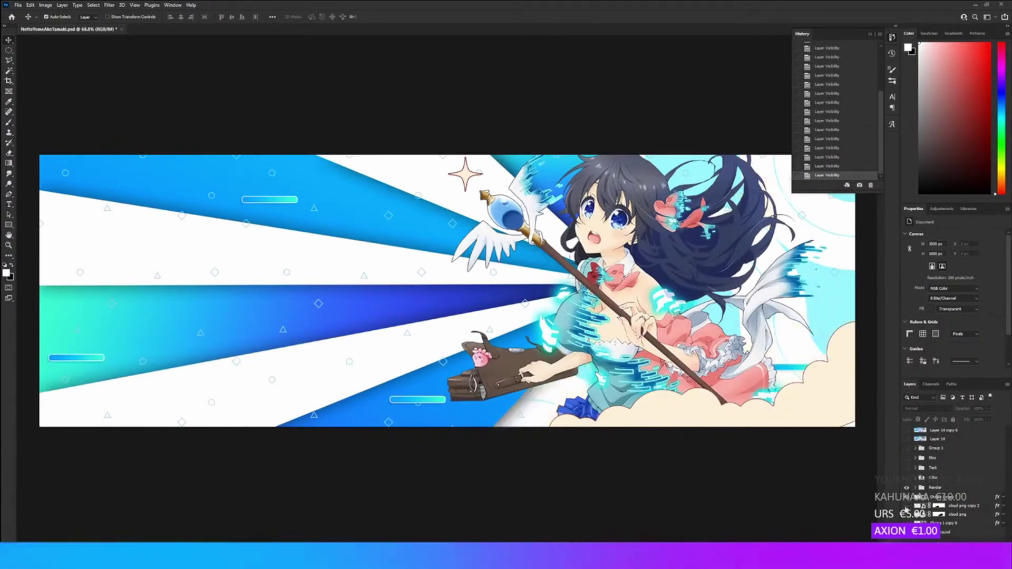
click(907, 516)
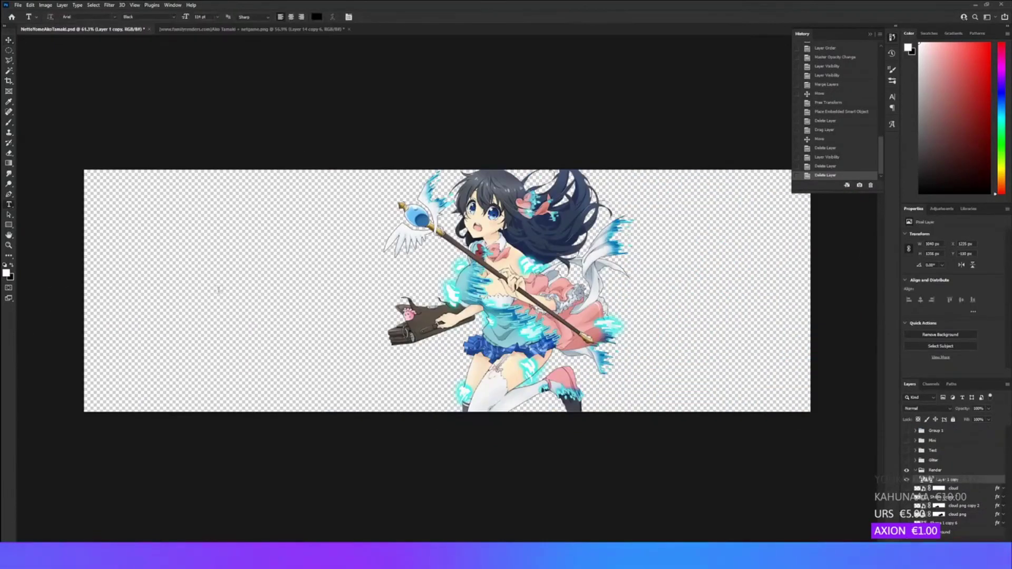
- Add the title text "Dandan" across the canvas and change its font to Springtime Romance
click(218, 290)
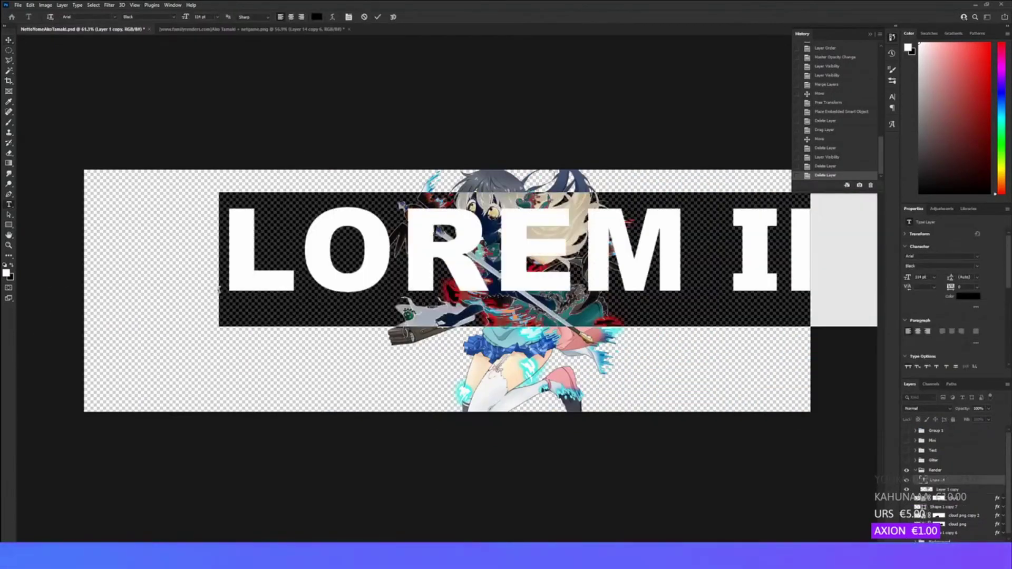
text(DANDAN)
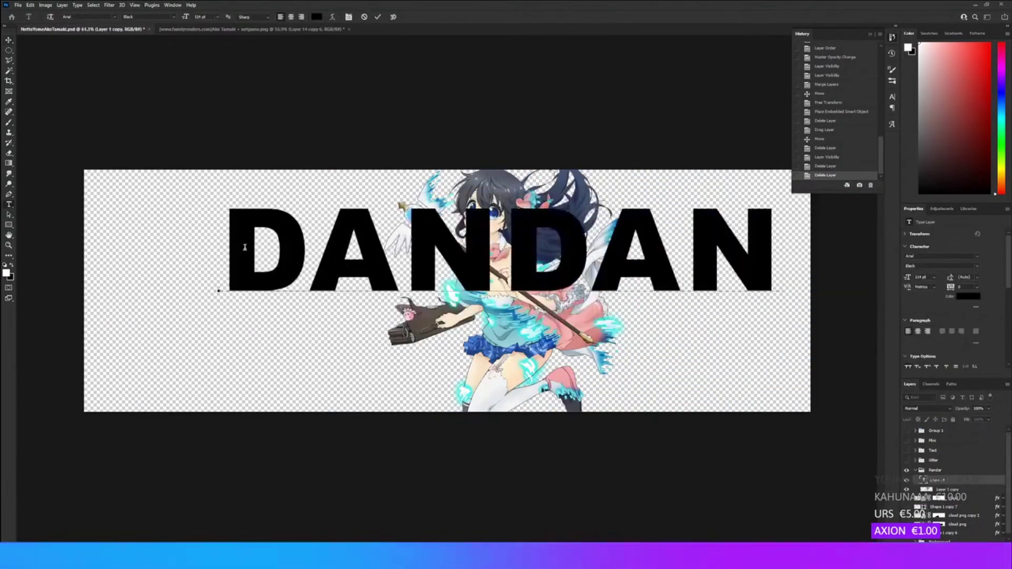
drag(244, 247, 776, 257)
click(114, 16)
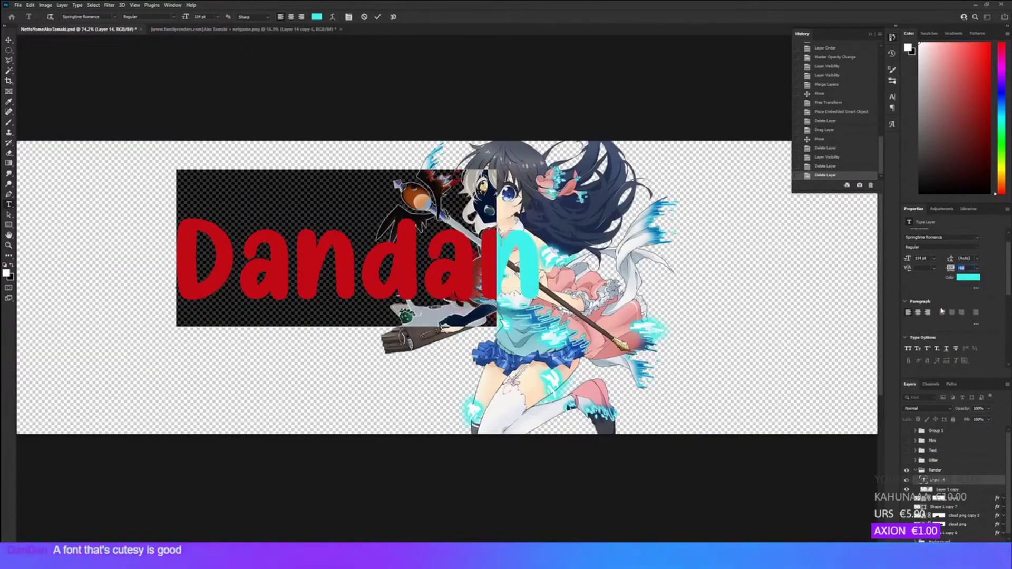
- Tighten the title's letter tracking and check the finished blue banner document for reference before returning
drag(941, 310, 918, 448)
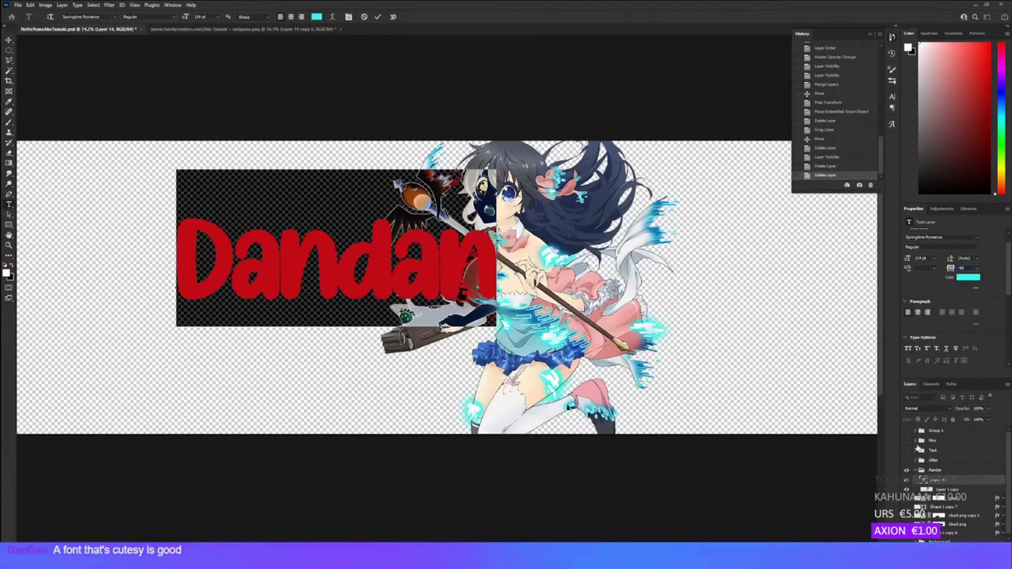
click(263, 29)
click(116, 30)
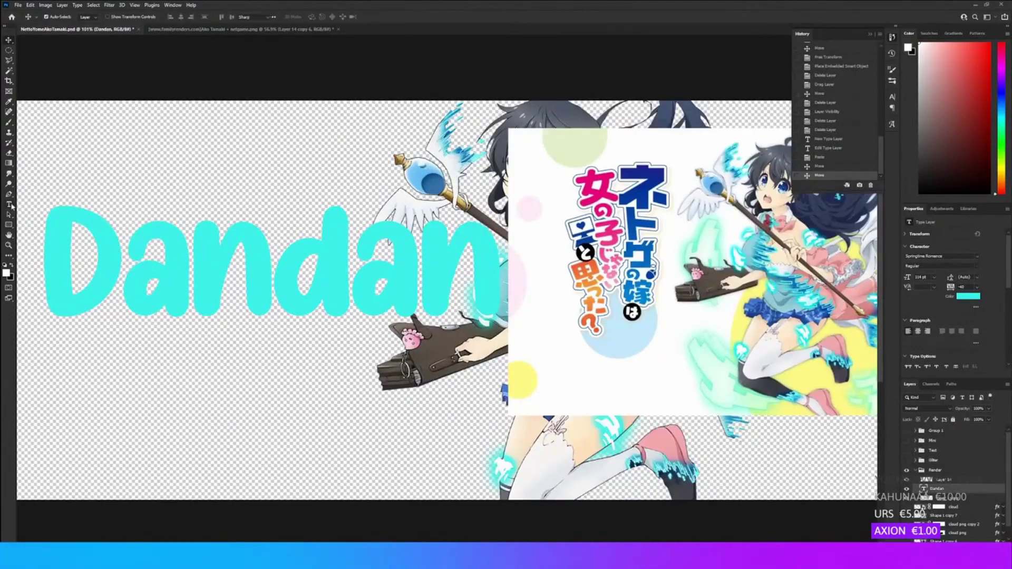
- Shorten the title text to its first letter D and commit the text edit
click(10, 205)
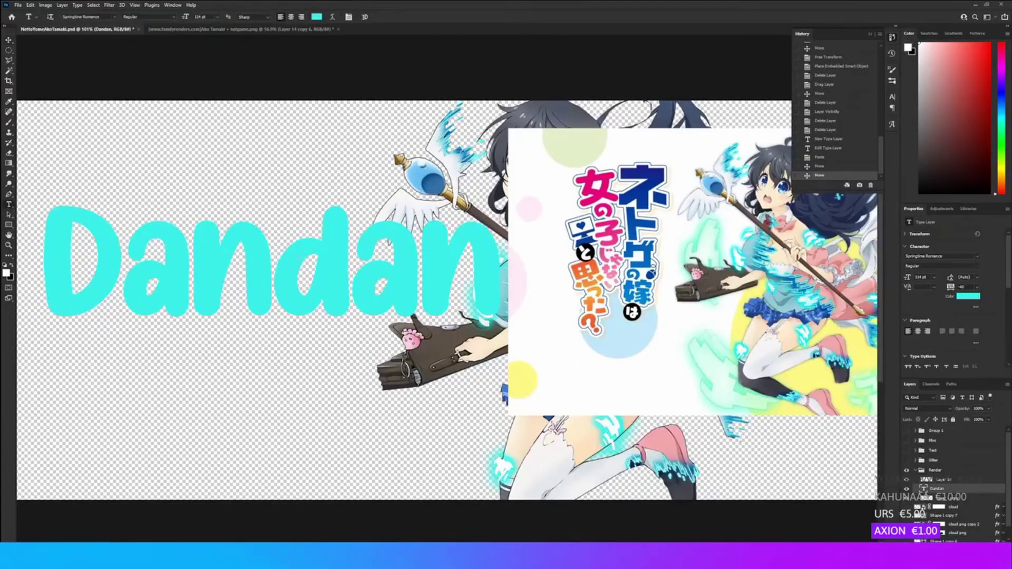
drag(274, 253, 685, 289)
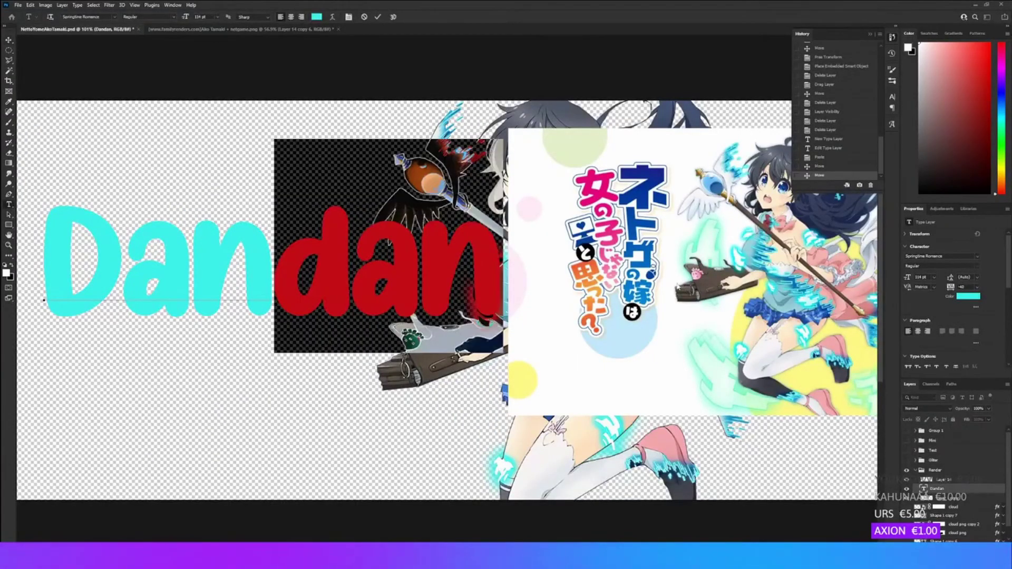
key(BackSpace)
key(ctrl+Return)
key(v)
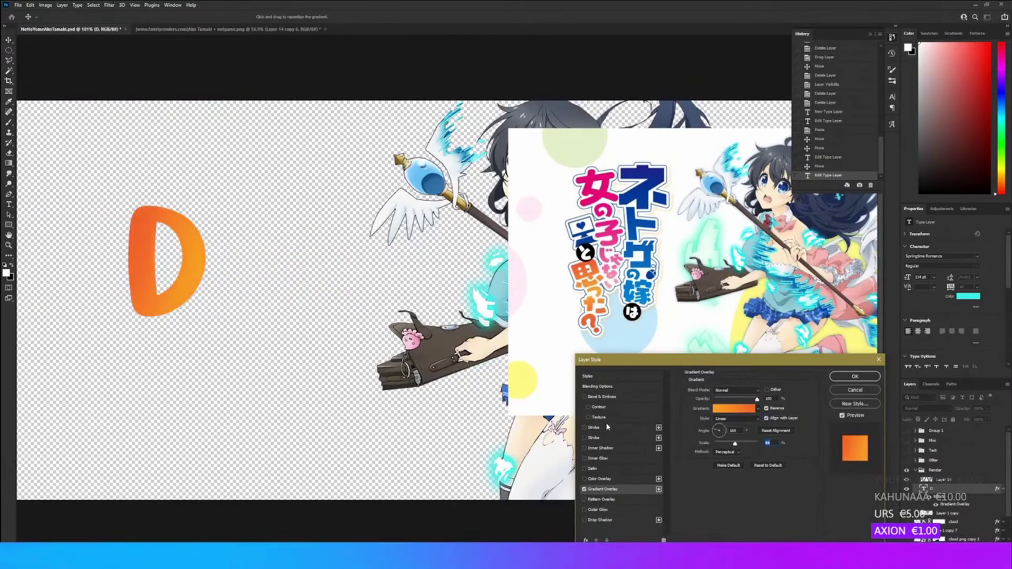
- Add a thick white outside stroke to the orange D plus a second stroke, and open the second stroke's colour
click(614, 429)
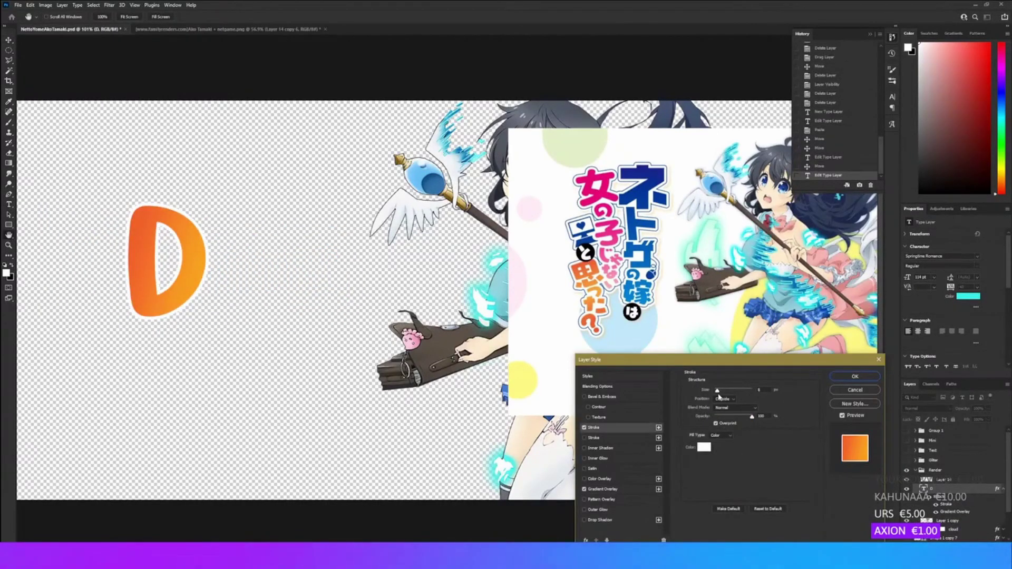
drag(717, 395, 720, 390)
click(601, 438)
click(704, 447)
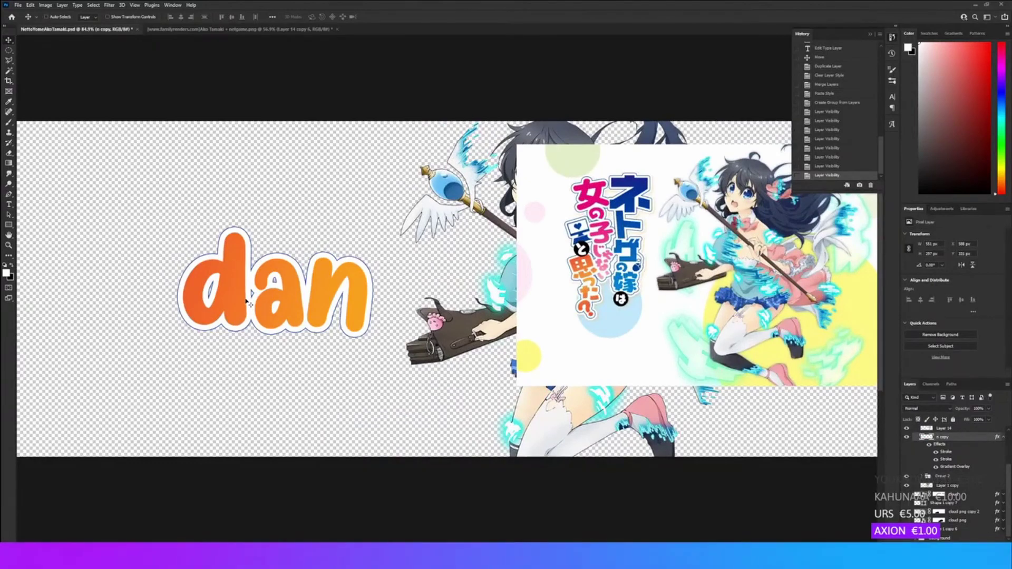
- Duplicate the orange "dan" lettering, place the copy directly to its right, and open the copy's layer style
key(ctrl+j)
drag(248, 303, 469, 301)
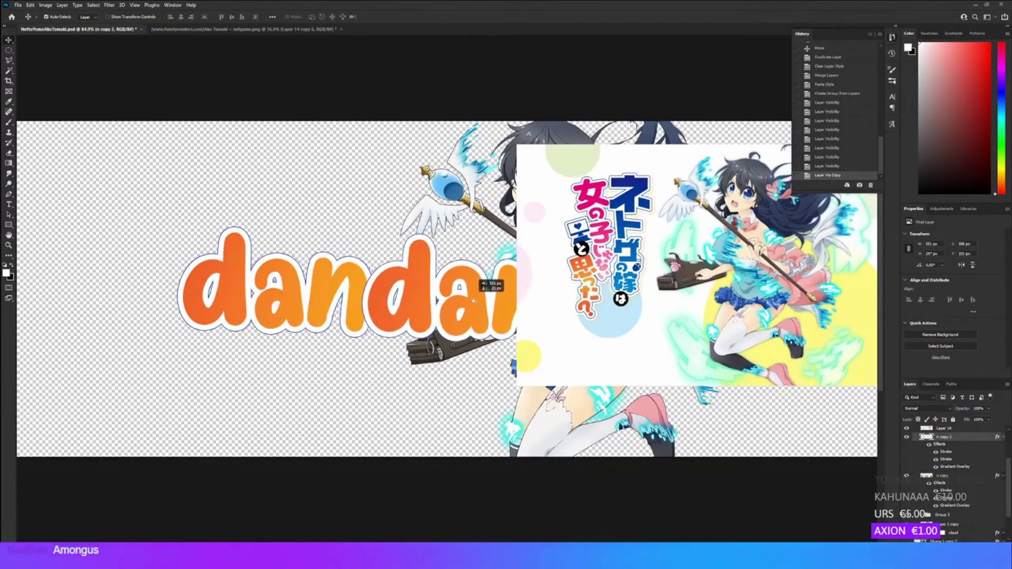
double_click(969, 440)
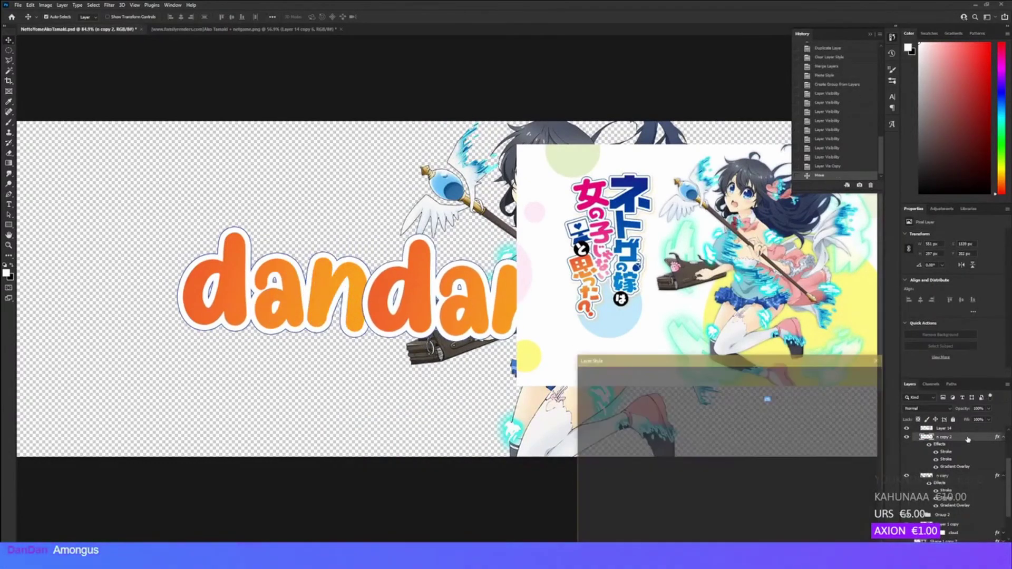
drag(625, 360, 157, 255)
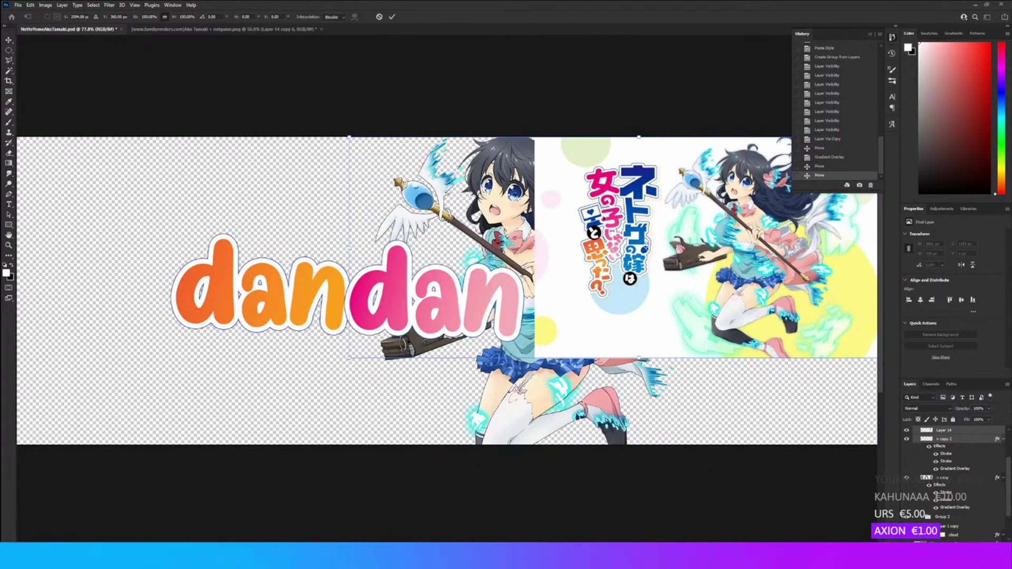
- Close the current transform, select both "dan" lettering layers together and start Free Transform on them
key(Return)
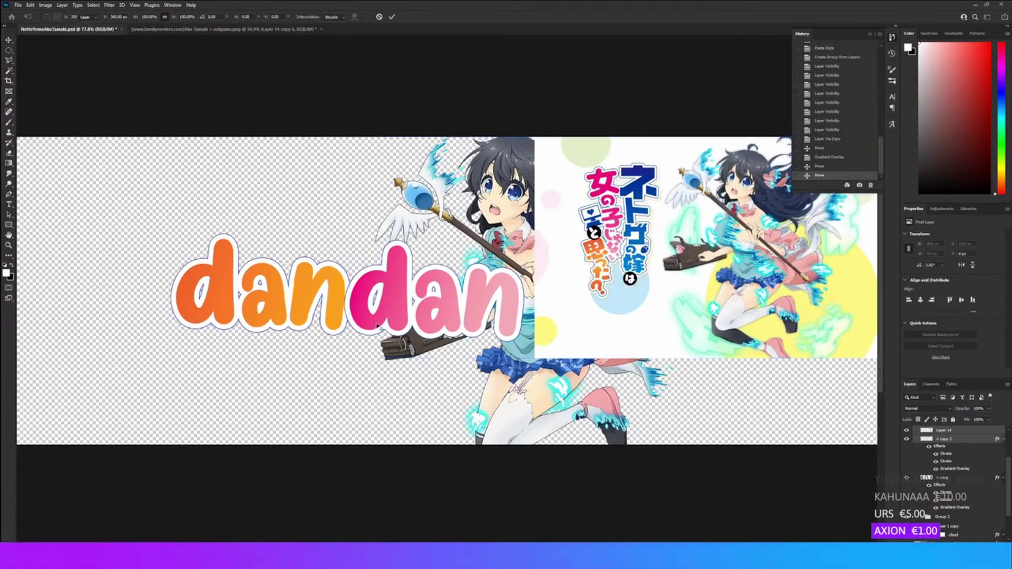
ctrl+click(943, 477)
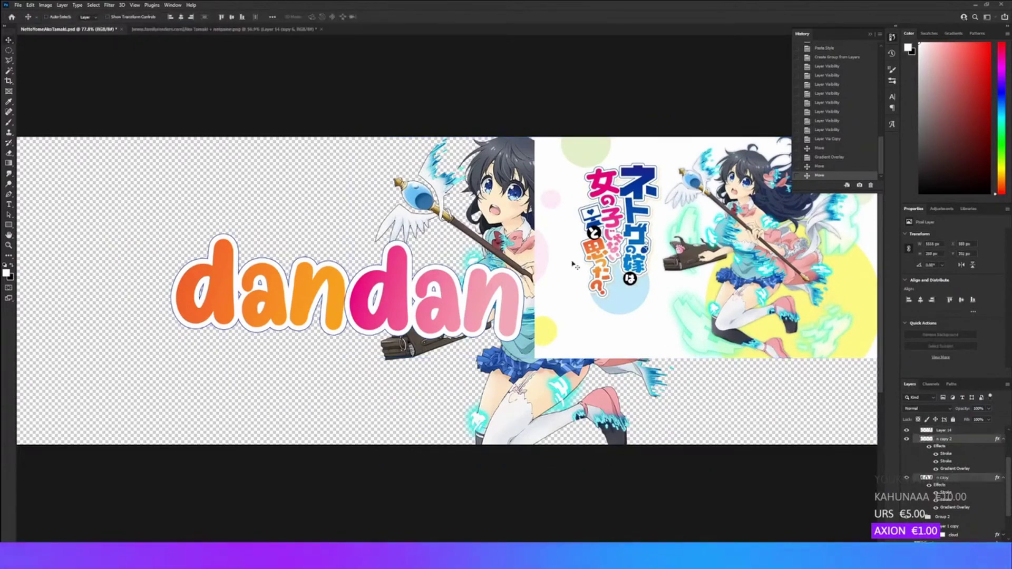
key(ctrl+t)
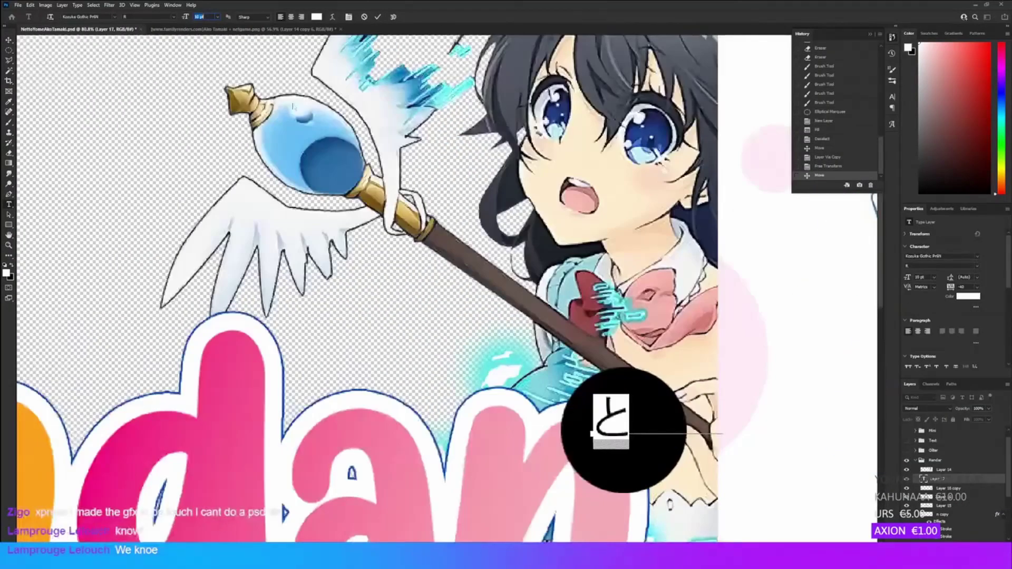
- Enlarge the white と on the black circle to 21 pt and browse other fonts for it
drag(184, 20, 188, 21)
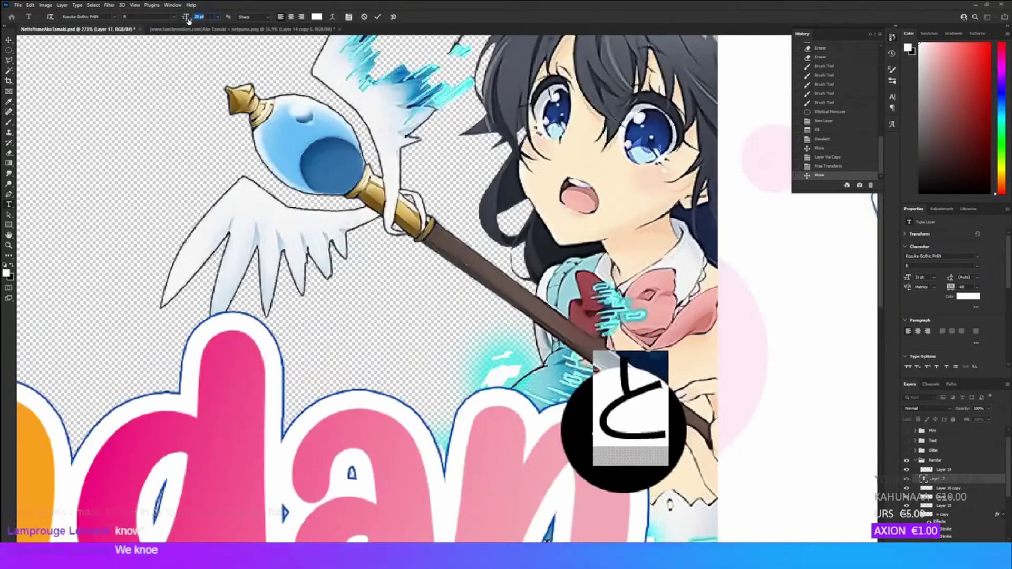
click(114, 17)
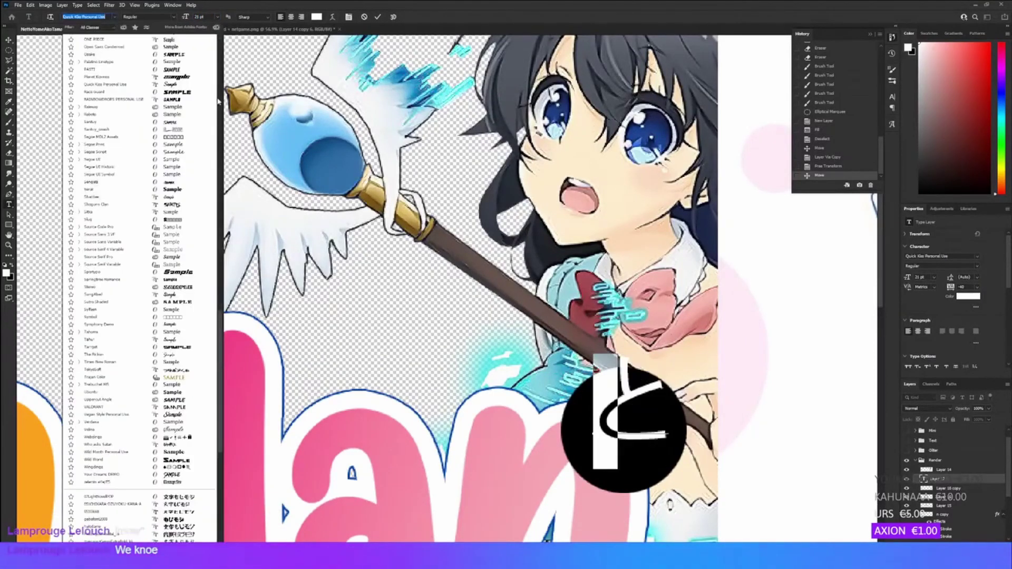
scroll(177, 118, down, 2)
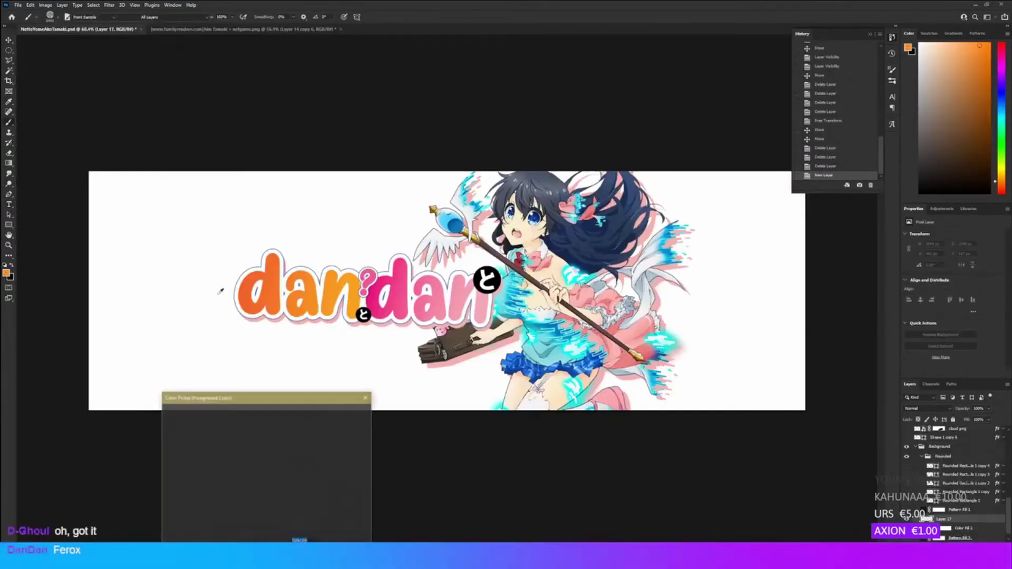
- Stamp a light pink sunburst on the new background layer with the ray brush, large enough to cover the banner behind the character
click(434, 375)
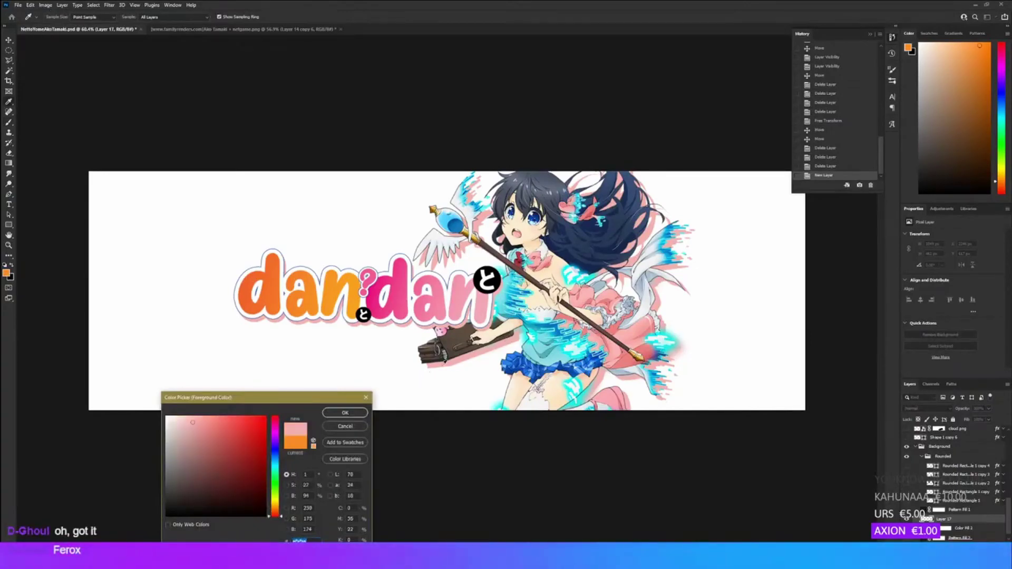
click(344, 413)
scroll(522, 311, down, 5)
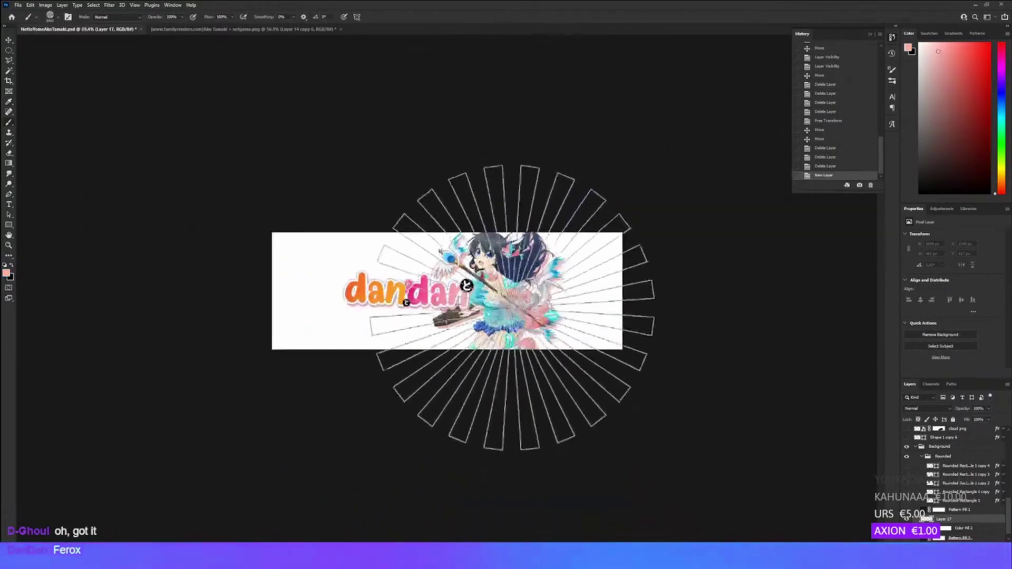
drag(487, 299, 648, 300)
click(499, 288)
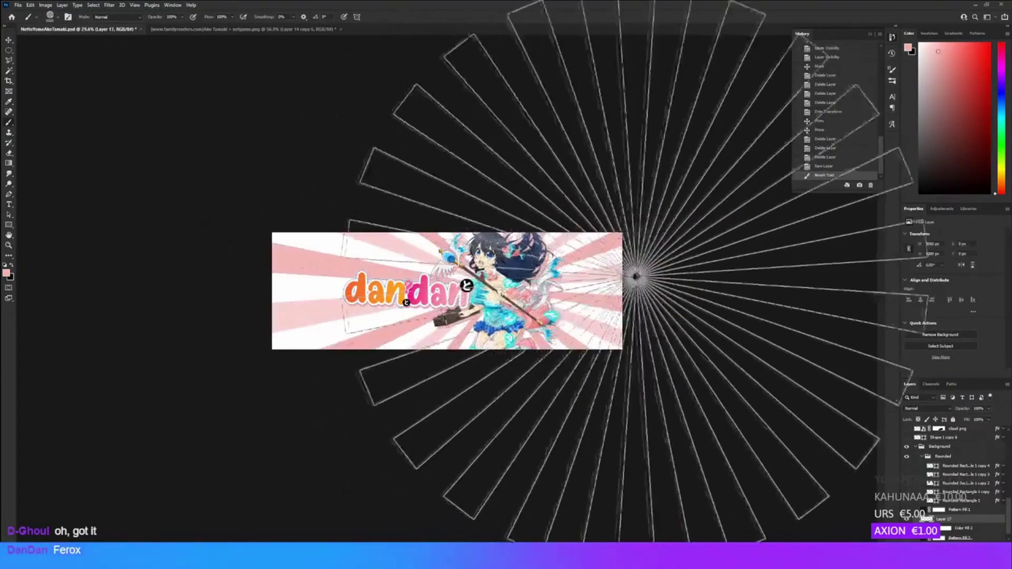
key(v)
scroll(473, 302, up, 3)
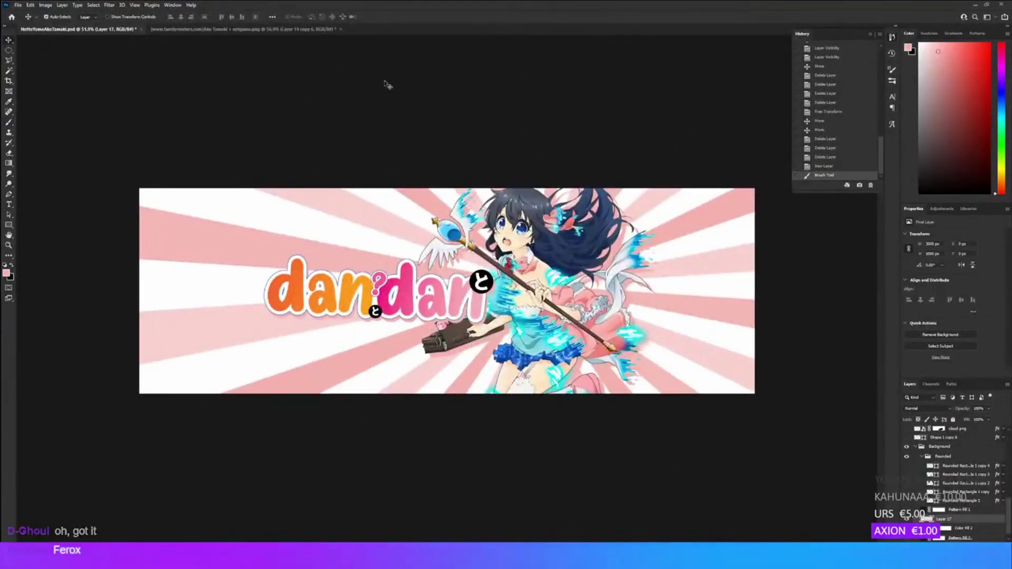
- Check the blue reference banner, and move the Rounded Rectangle 1 copy 4 bar beside the character's skirt near the staff's end
click(258, 29)
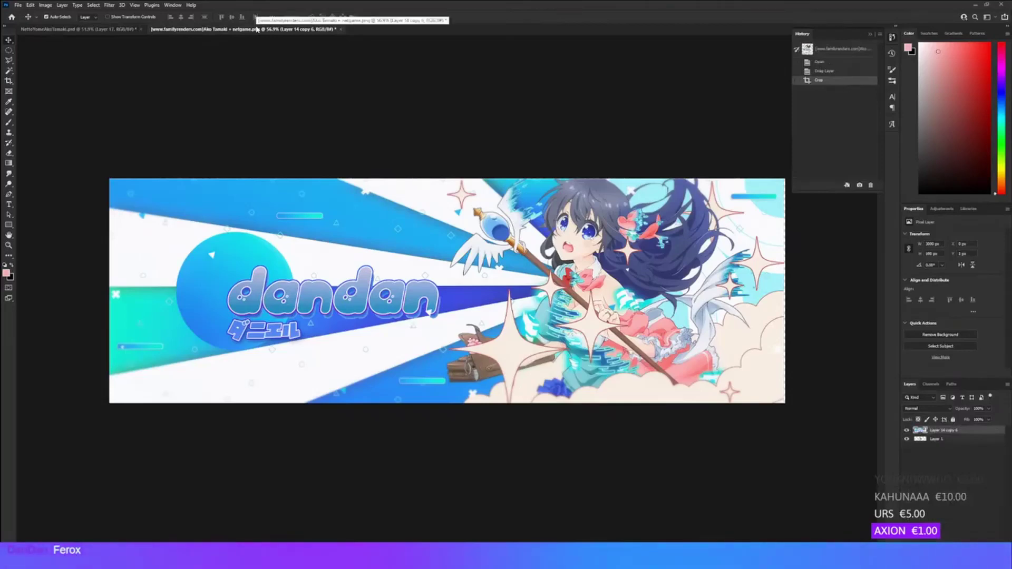
click(127, 30)
click(917, 458)
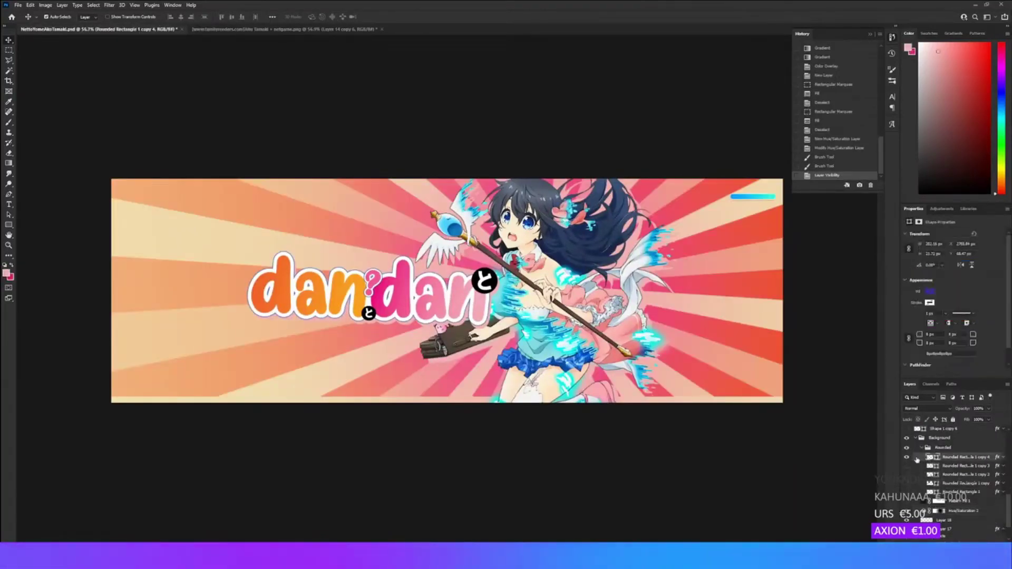
key(ctrl+t)
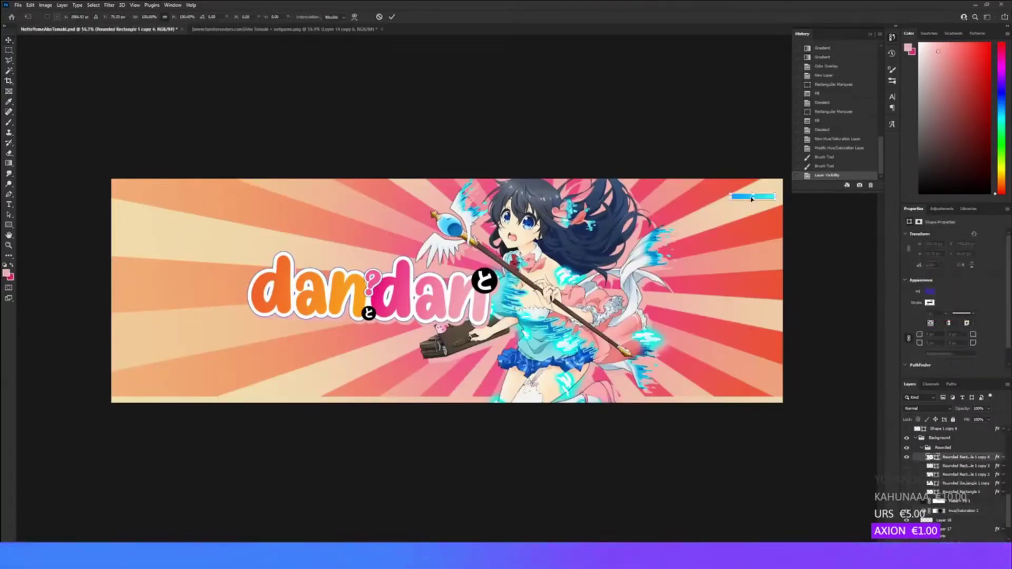
drag(753, 197, 647, 349)
key(Return)
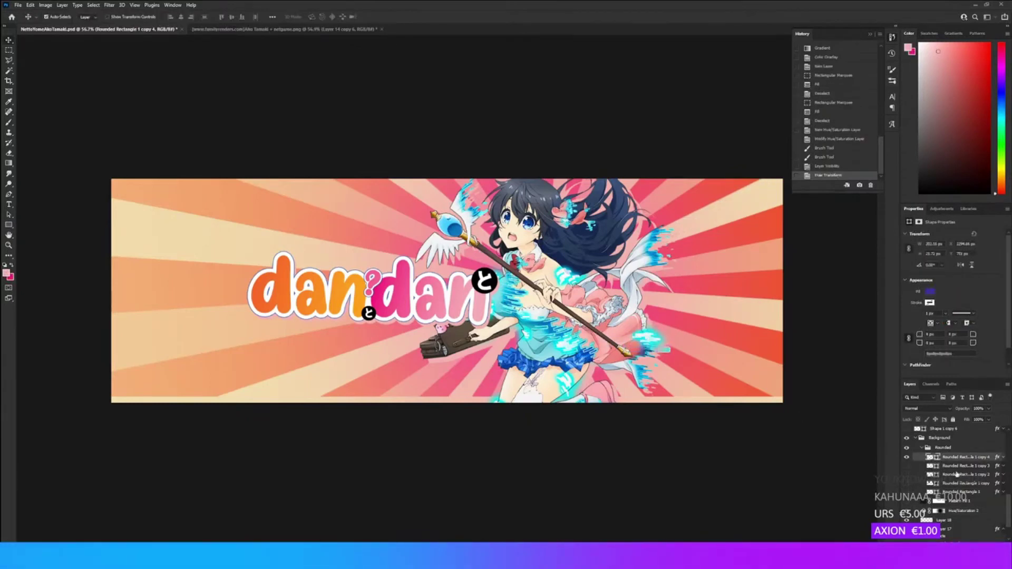
- Select all the Rounded Rectangle 1 layers and move them out of the Rounded group to higher in the layer order
shift+click(956, 493)
mouse_move(953, 464)
mouse_down()
mouse_move(947, 395)
mouse_move(960, 386)
mouse_move(962, 481)
mouse_move(963, 470)
mouse_up()
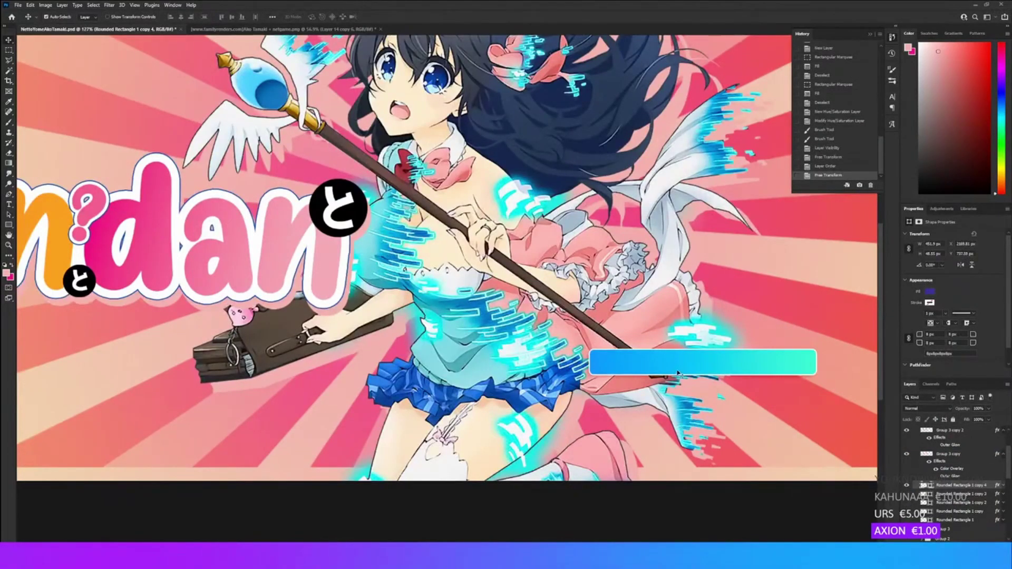
- Undo the blue bar's last transform and move the bar slightly down beside the skirt
key(ctrl+0)
key(ctrl+z)
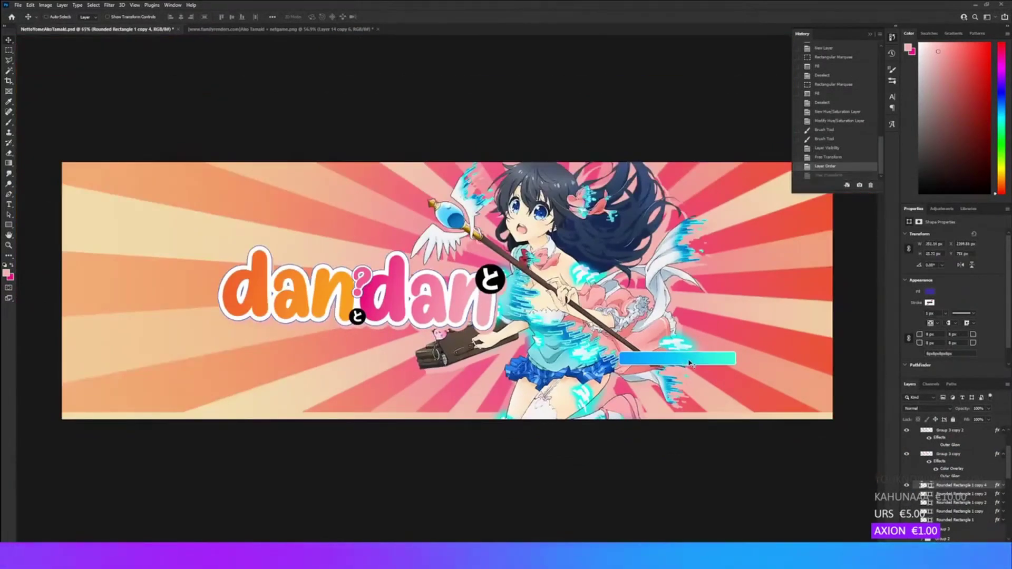
drag(689, 360, 688, 379)
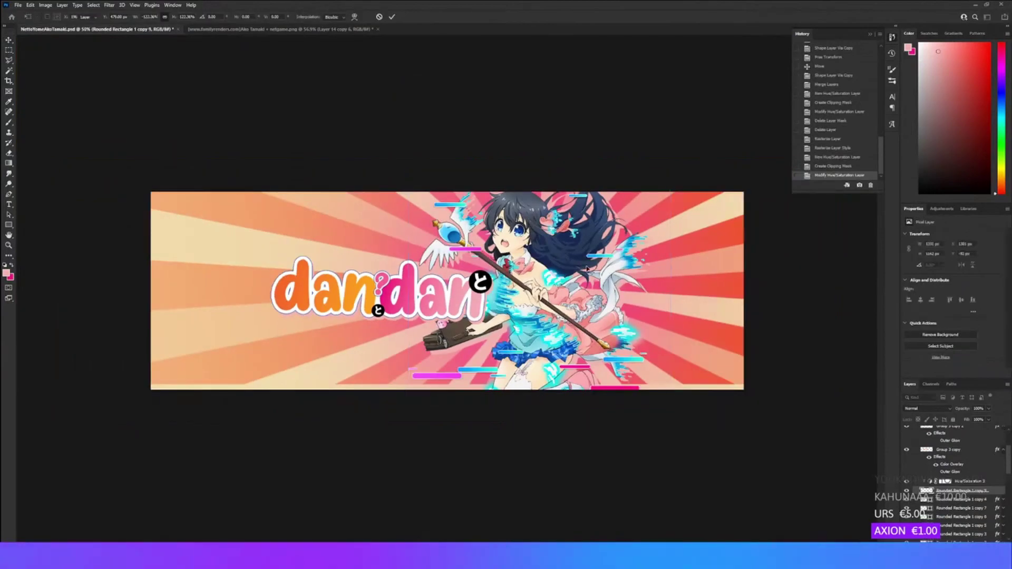
- Merge the Hue/Saturation adjustment with the selected Rounded Rectangle 1 copy layer
scroll(588, 273, up, 2)
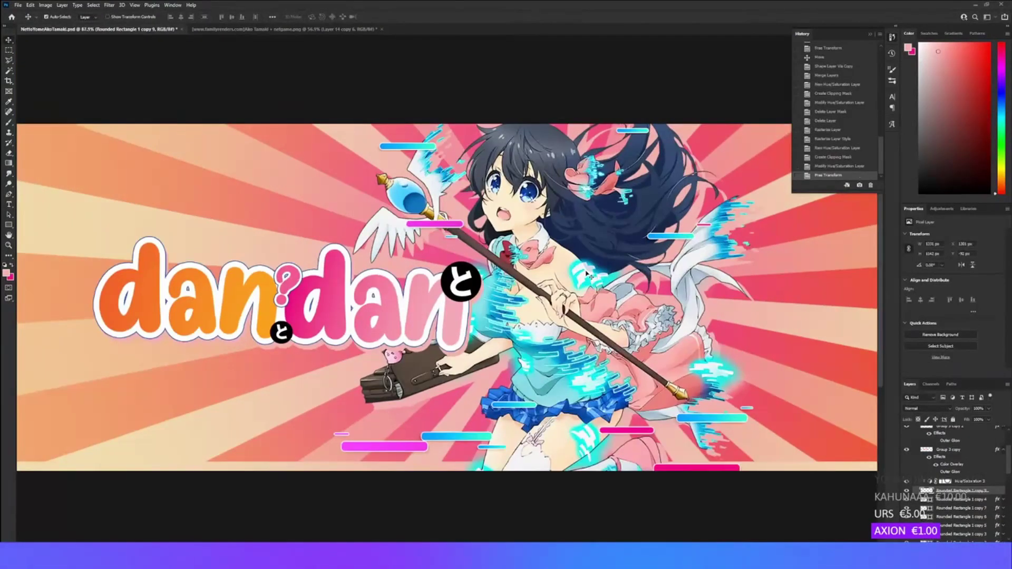
scroll(588, 274, down, 2)
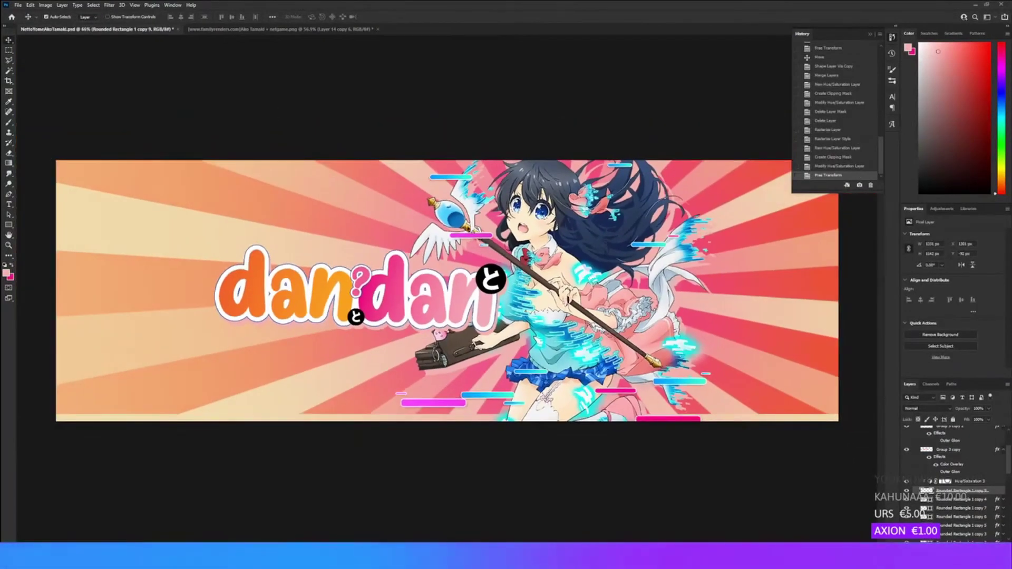
shift+click(974, 481)
key(ctrl+e)
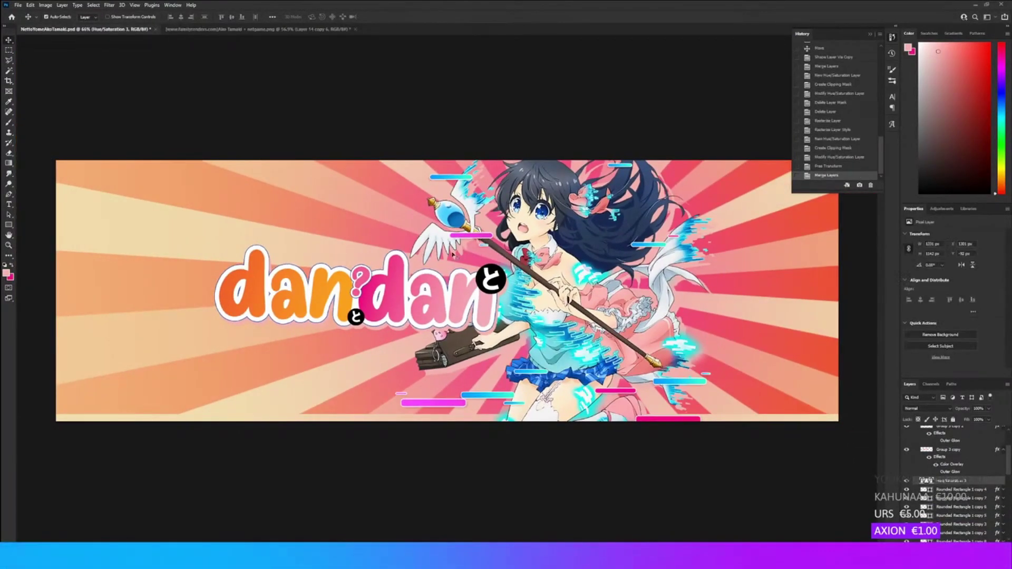
click(116, 6)
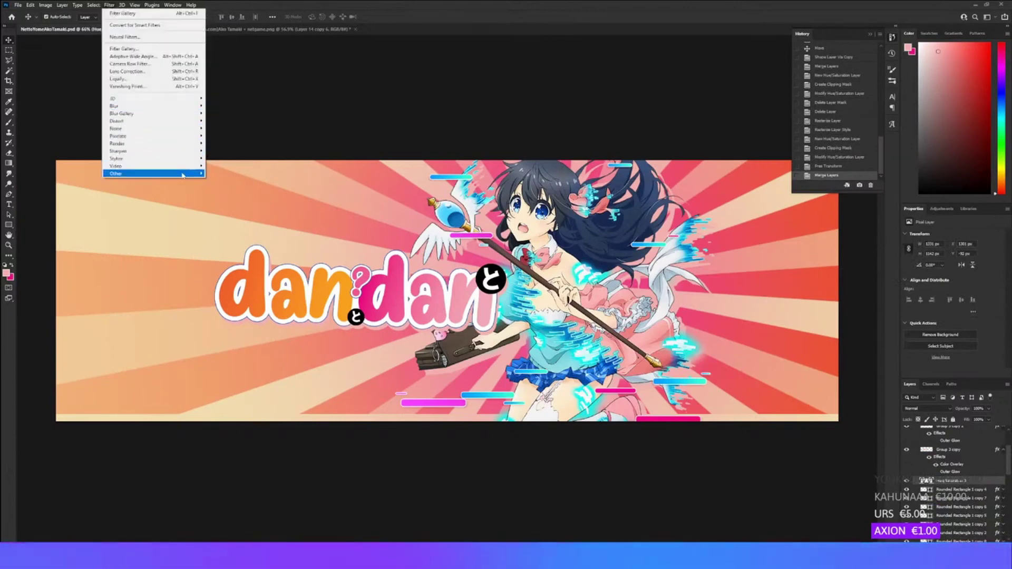
mouse_move(183, 122)
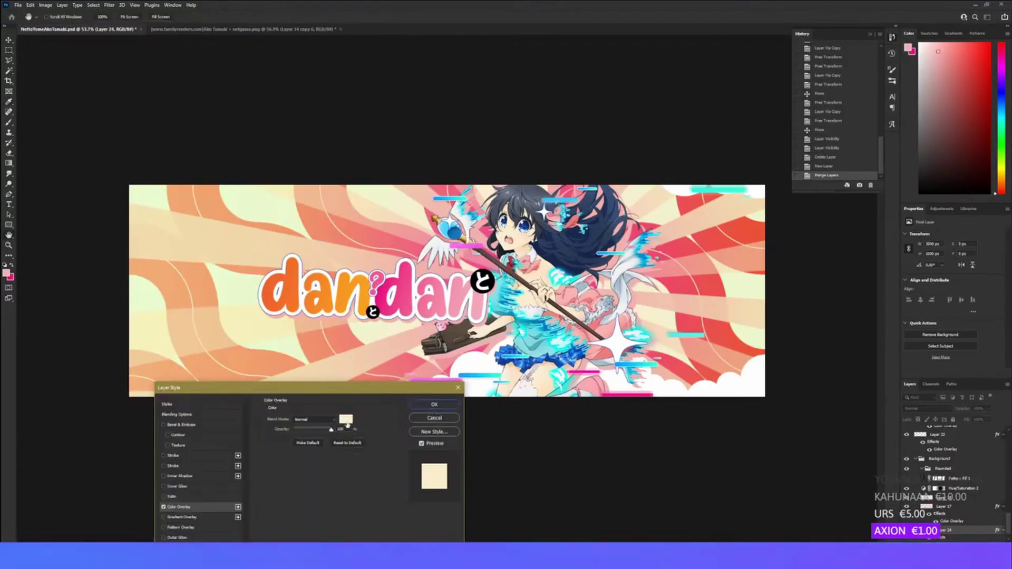
- Try a different color overlay on the wavy background pattern, and enlarge the rotated pattern beyond the banner
click(347, 422)
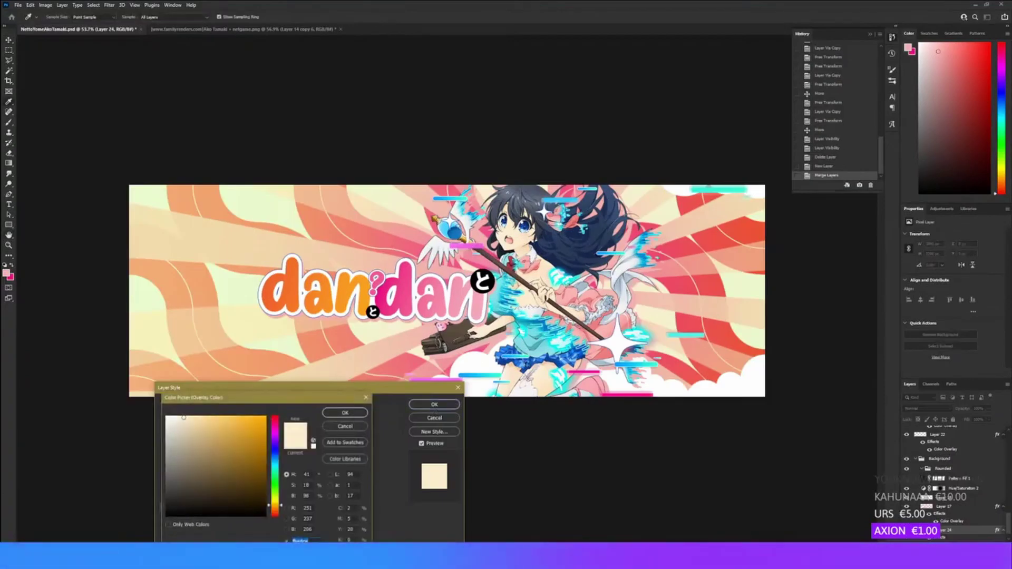
drag(187, 419, 198, 419)
click(600, 377)
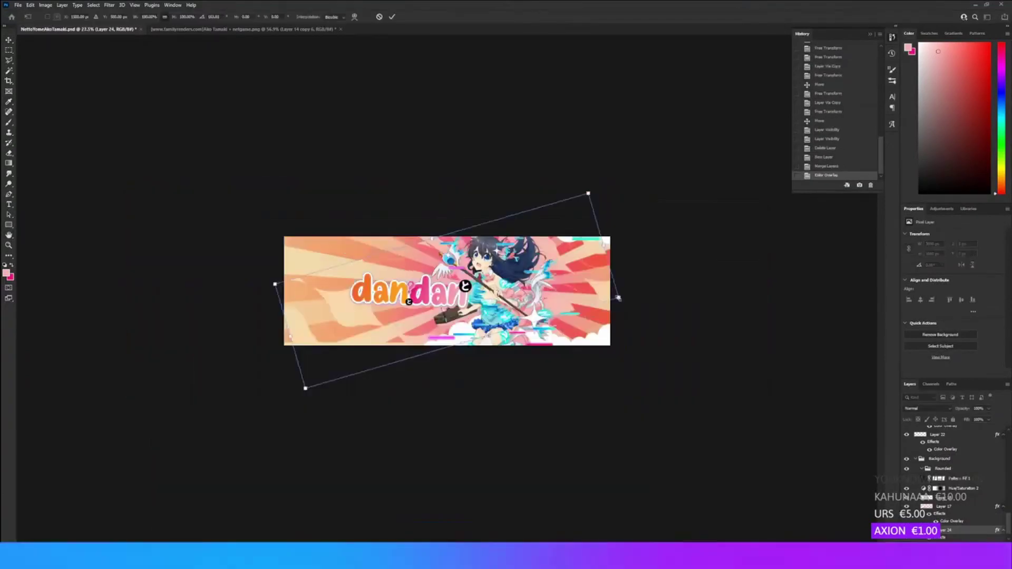
drag(618, 297, 727, 330)
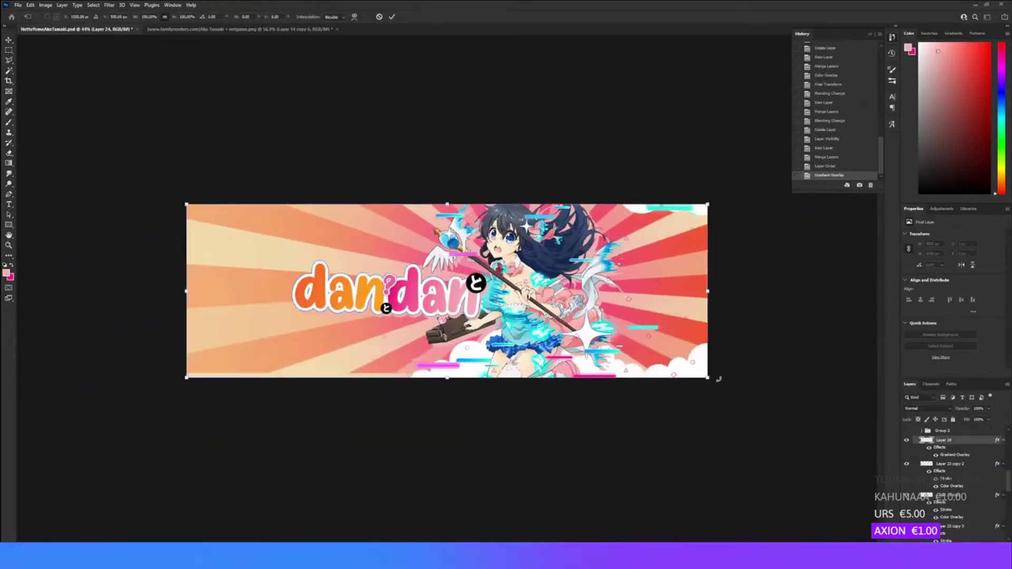
- Enlarge the small geometric shapes pattern beyond the banner's edges, and fade it with the Eraser around the title and the character
drag(707, 377, 625, 349)
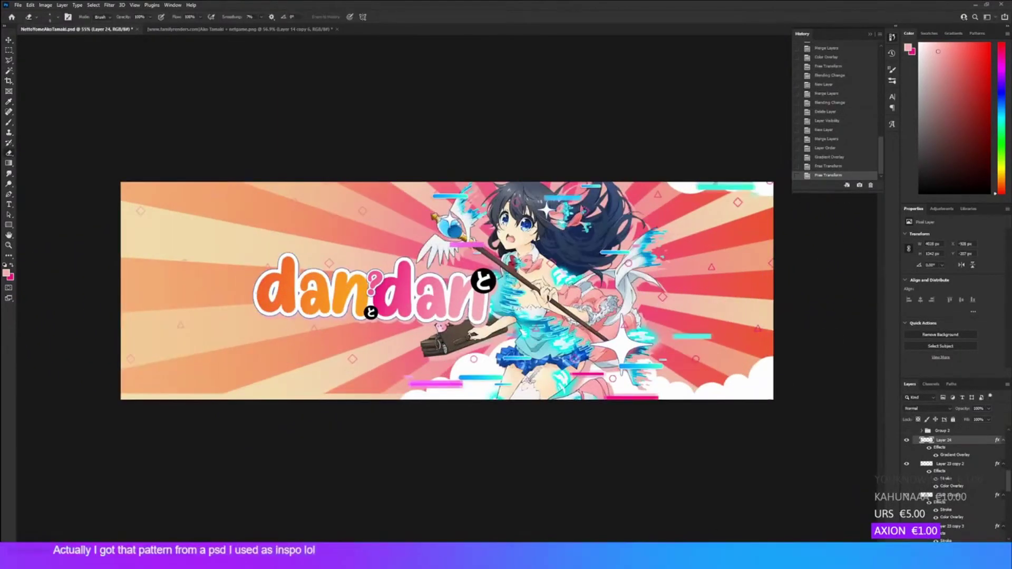
mouse_move(261, 288)
mouse_down()
mouse_move(295, 287)
mouse_move(227, 272)
mouse_up()
click(224, 258)
click(204, 213)
click(336, 245)
click(334, 345)
click(617, 258)
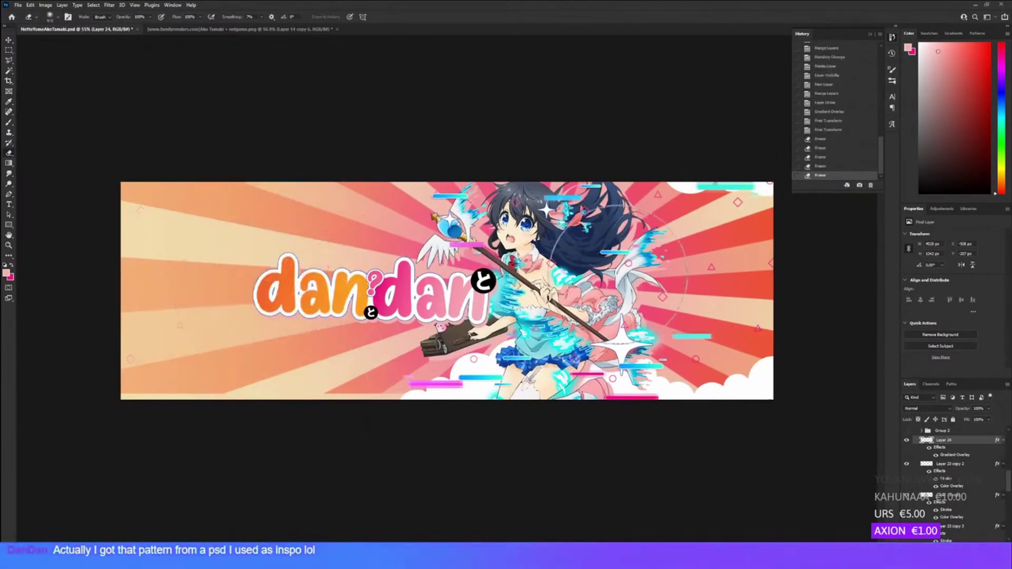
click(656, 199)
click(737, 268)
click(761, 422)
click(659, 406)
- Apply a Mosaic filter to the geometric shapes pattern layer
scroll(465, 299, up, 4)
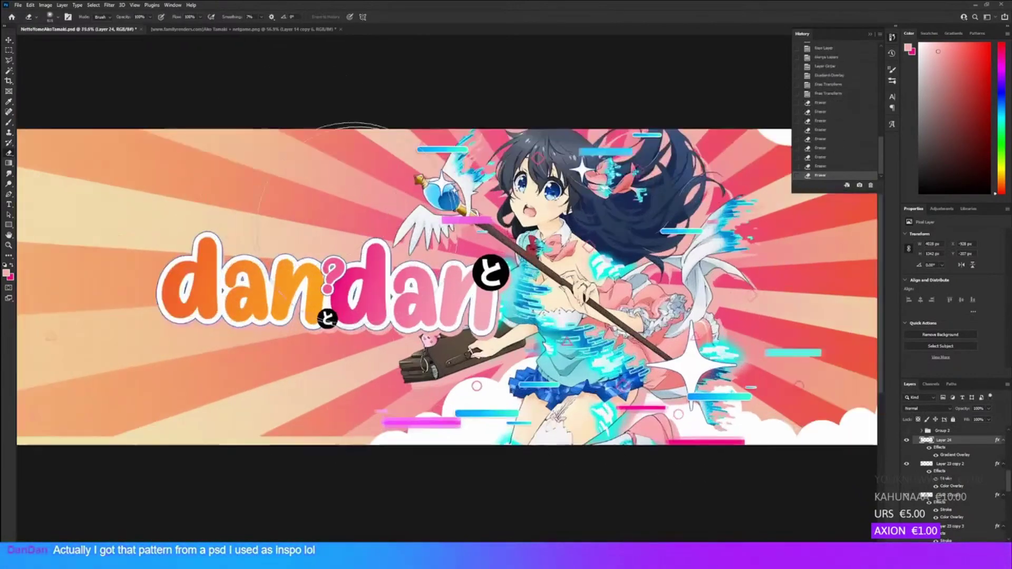
click(109, 4)
mouse_move(131, 108)
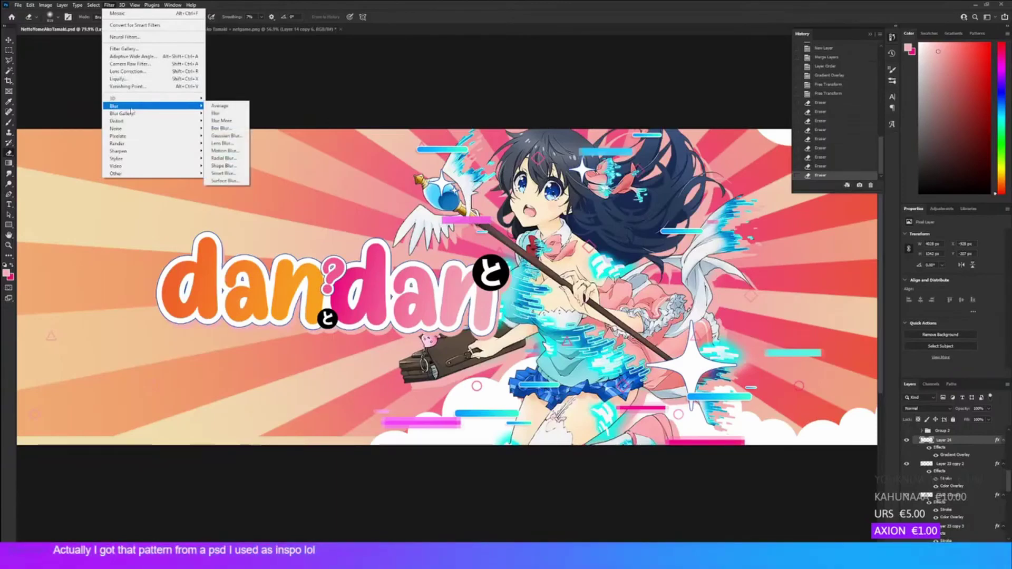
mouse_move(127, 136)
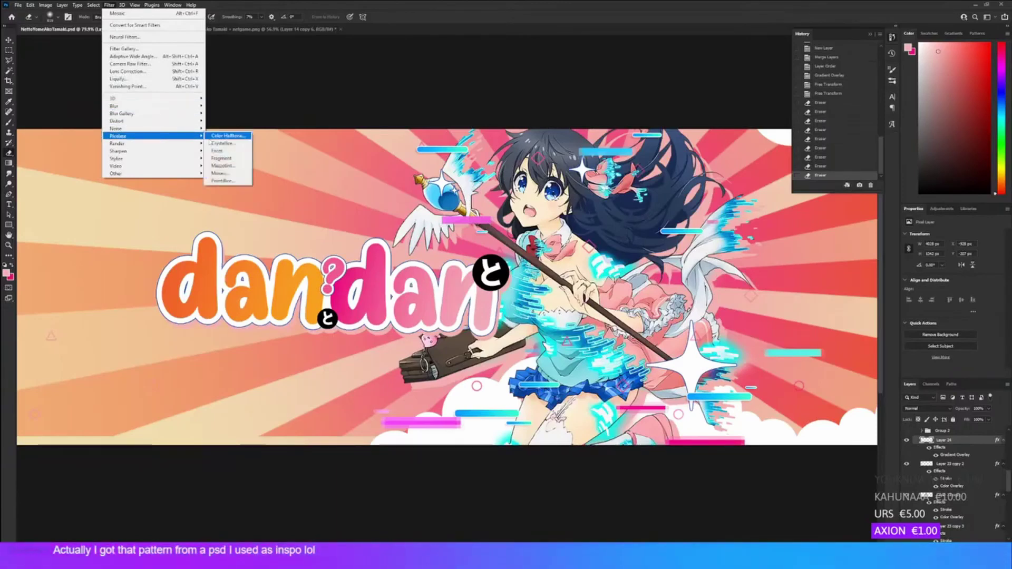
click(235, 167)
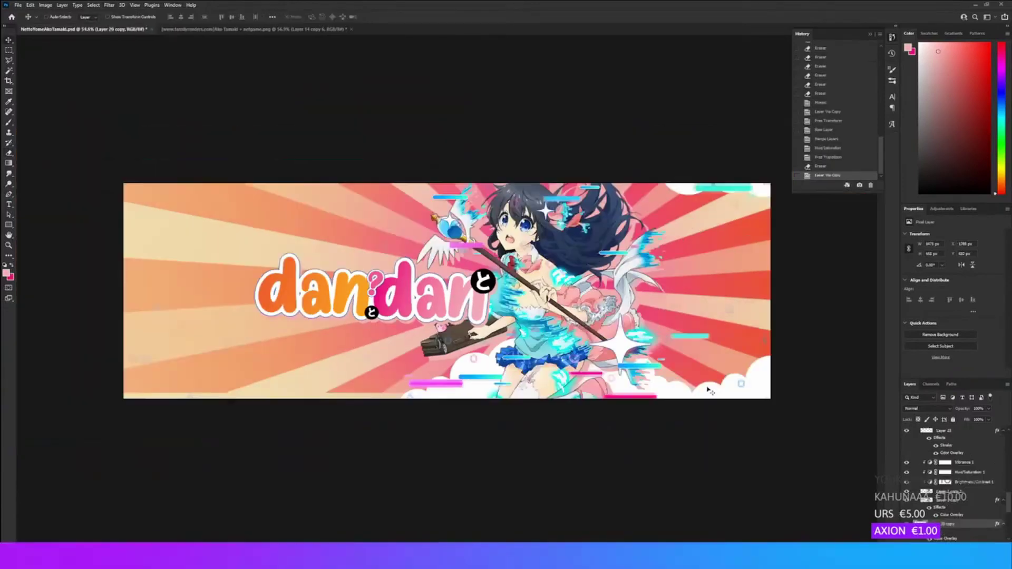
- Try an enlarged, slightly rotated copy of the clouds along the banner's lower edge beneath the title
key(ctrl+t)
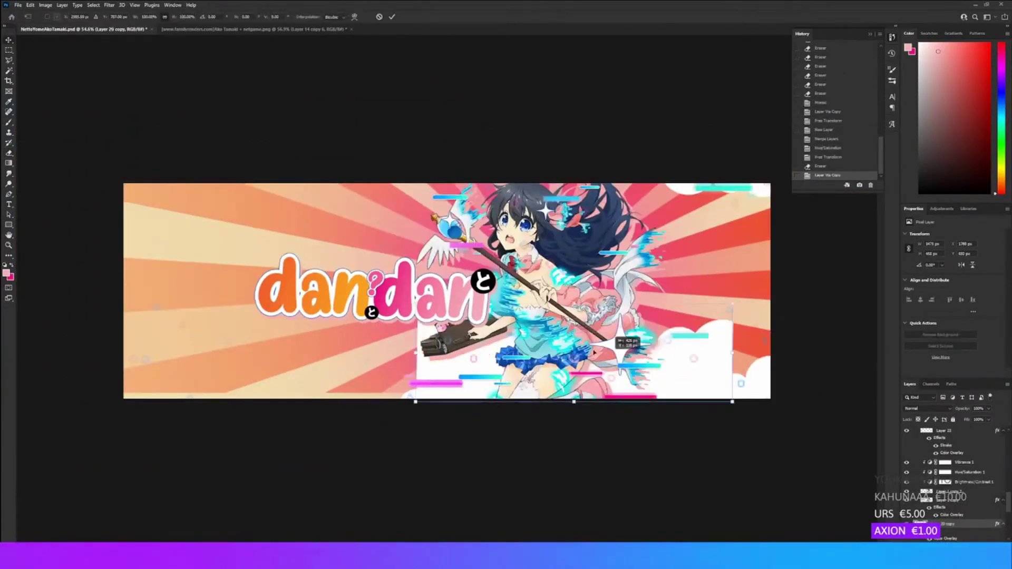
drag(594, 352, 294, 393)
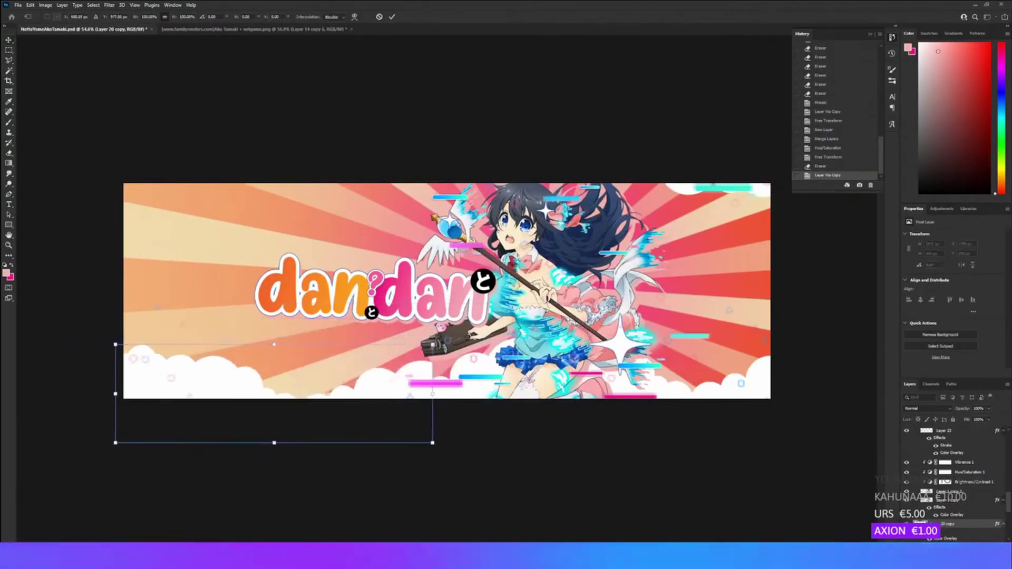
drag(433, 346, 524, 318)
drag(457, 289, 482, 357)
drag(412, 385, 376, 377)
drag(380, 342, 352, 295)
drag(330, 363, 539, 357)
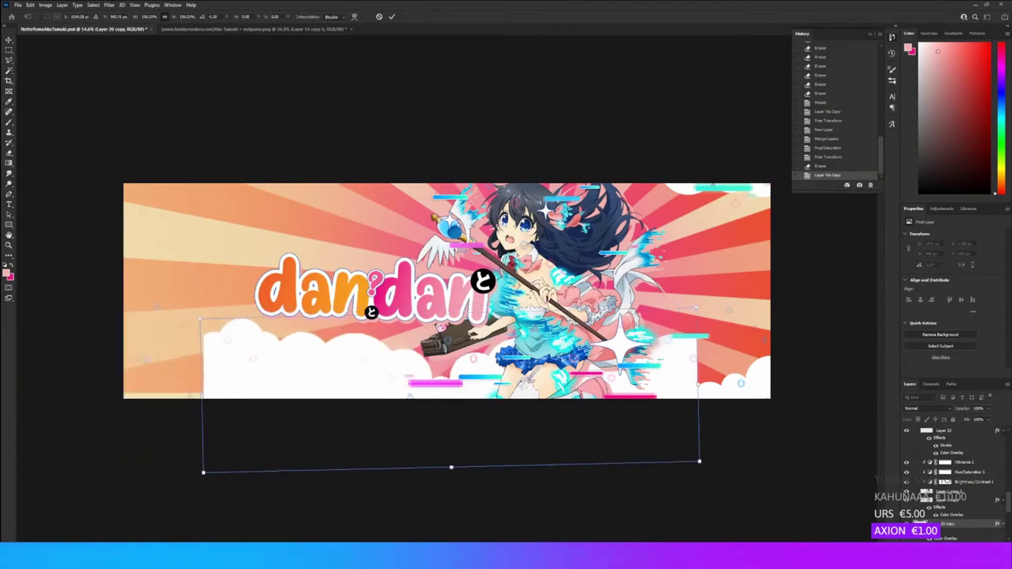
drag(504, 308, 473, 300)
drag(470, 348, 322, 389)
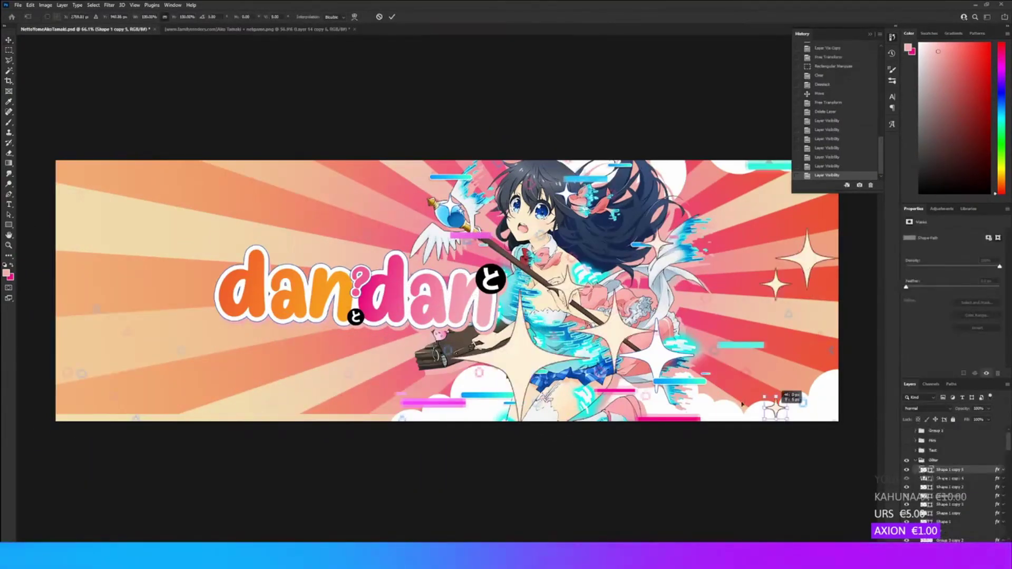
- Move two small stars to the area below the title, and shift the larger star beside the character's hair slightly up
drag(742, 404, 385, 402)
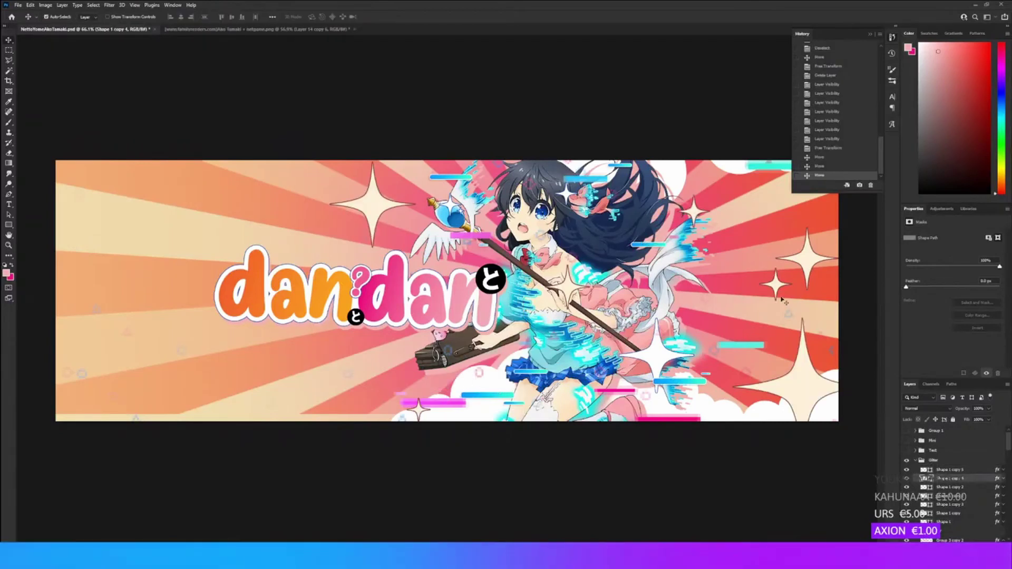
drag(783, 300, 352, 373)
drag(804, 260, 752, 244)
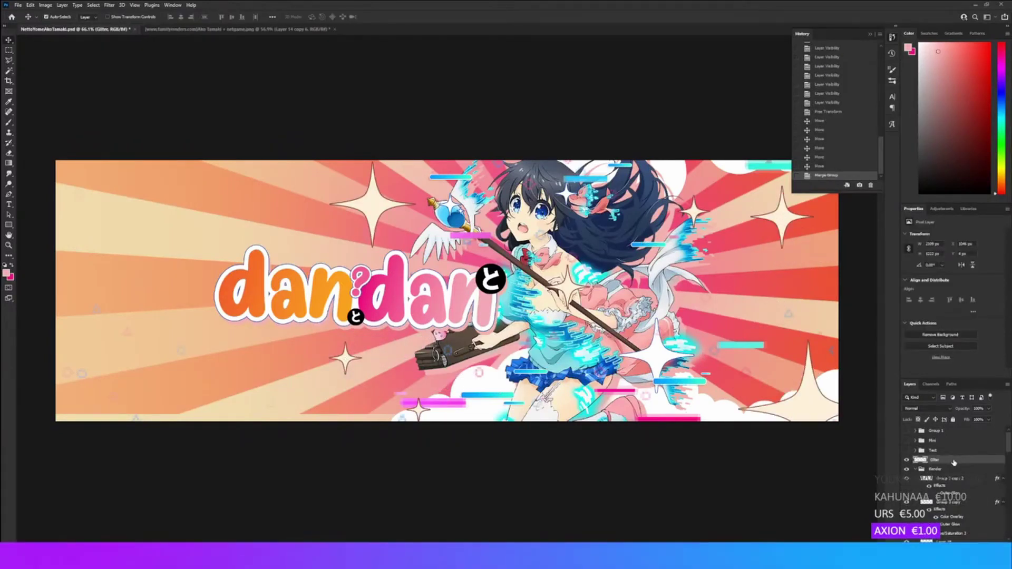
- Give the merged Glitter layer a white Color Overlay and a thin blue outside Stroke
double_click(953, 461)
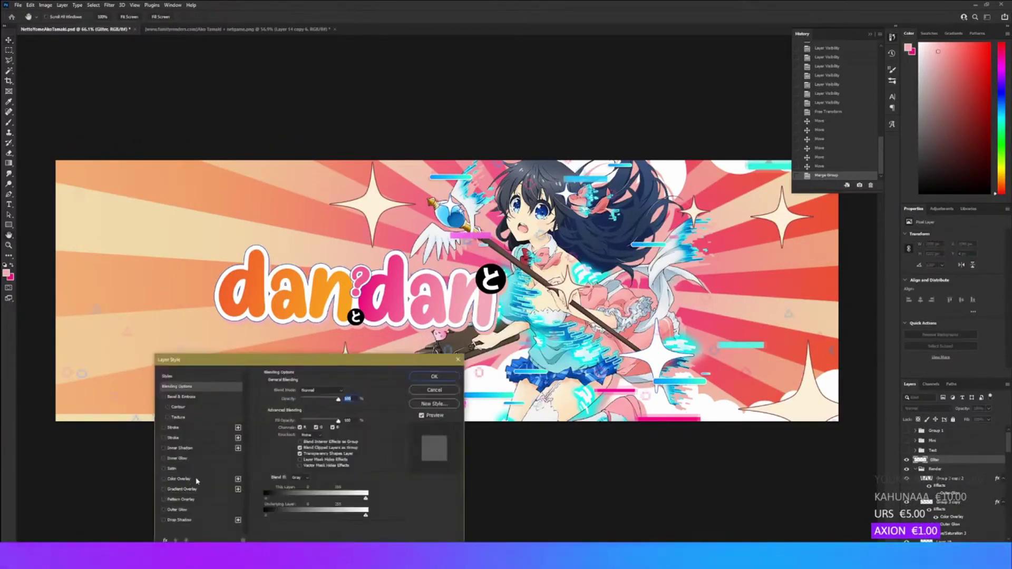
click(196, 479)
click(346, 390)
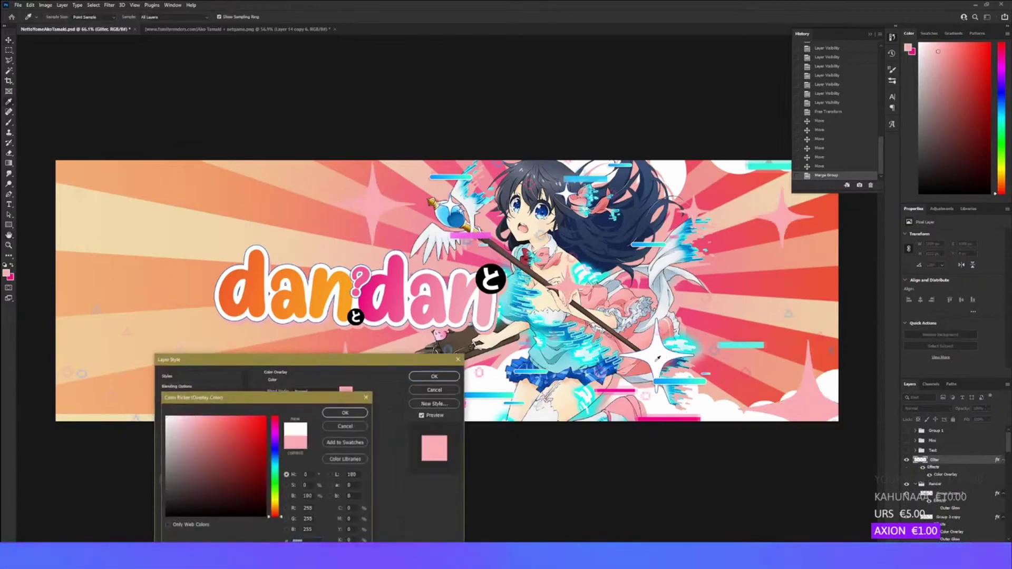
click(184, 424)
key(Return)
click(174, 427)
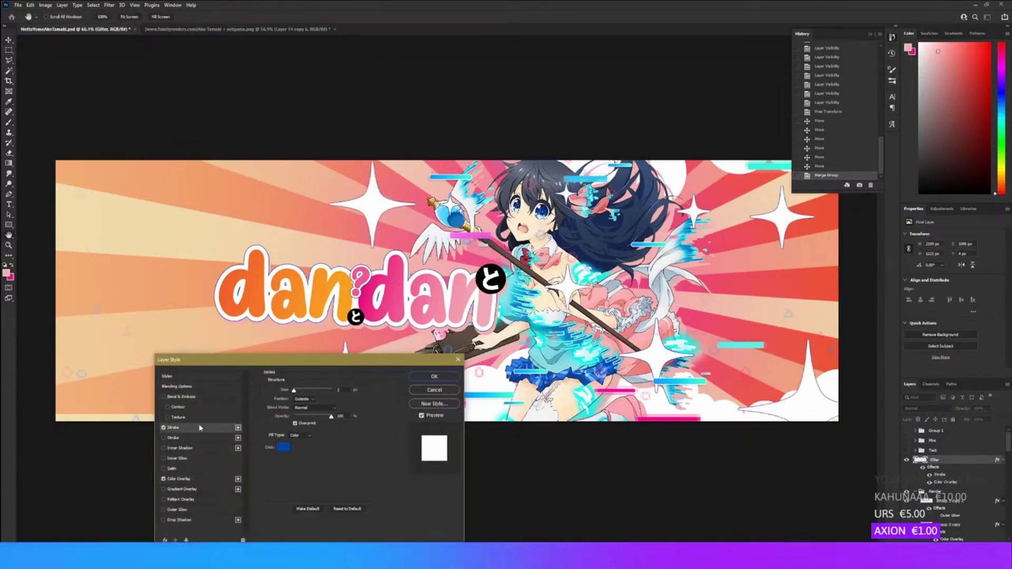
click(426, 378)
- Merge the Glitter layer with a new empty layer and pixelate the stars with a Mosaic filter
key(ctrl+shift+alt+n)
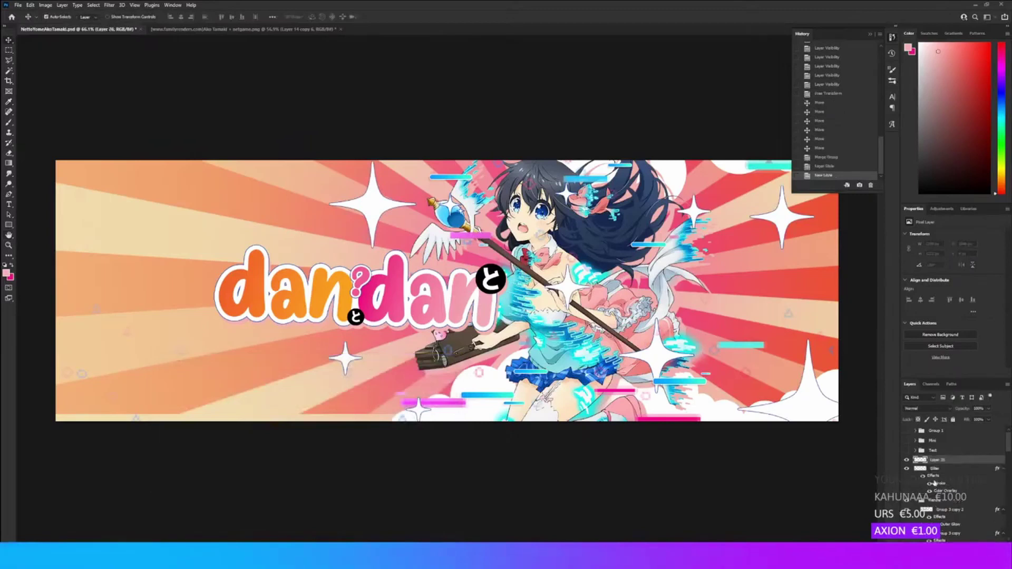
shift+click(941, 469)
key(ctrl+e)
click(107, 5)
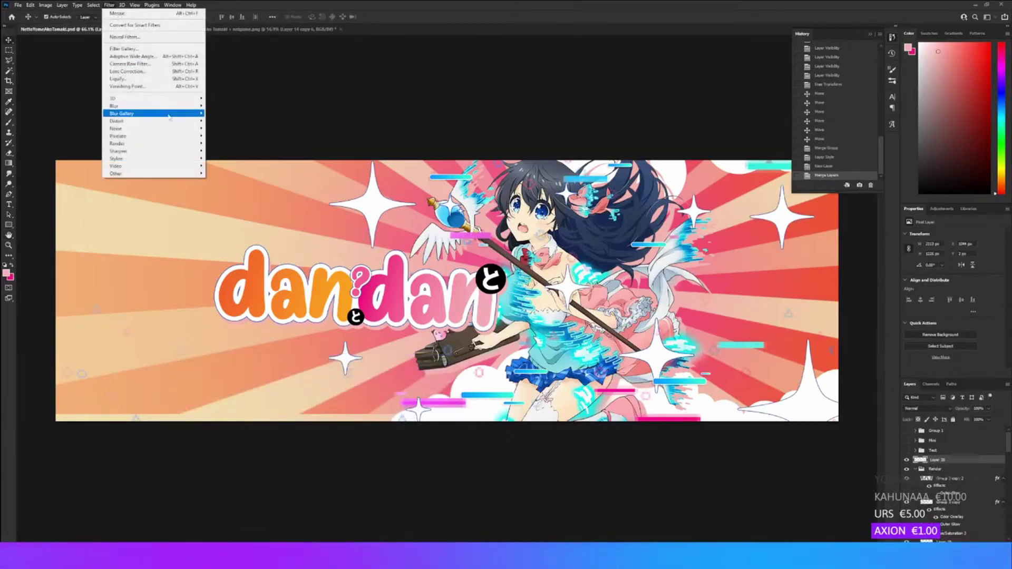
mouse_move(158, 136)
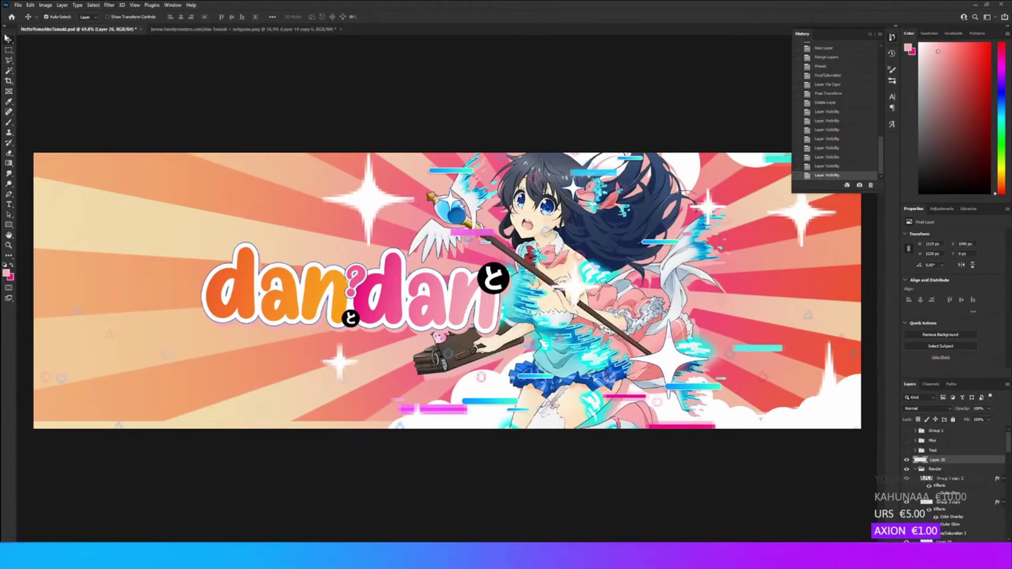
- Ready the Rectangular Marquee tool, then duplicate the Background group and merge the copy into a single layer
right_click(9, 50)
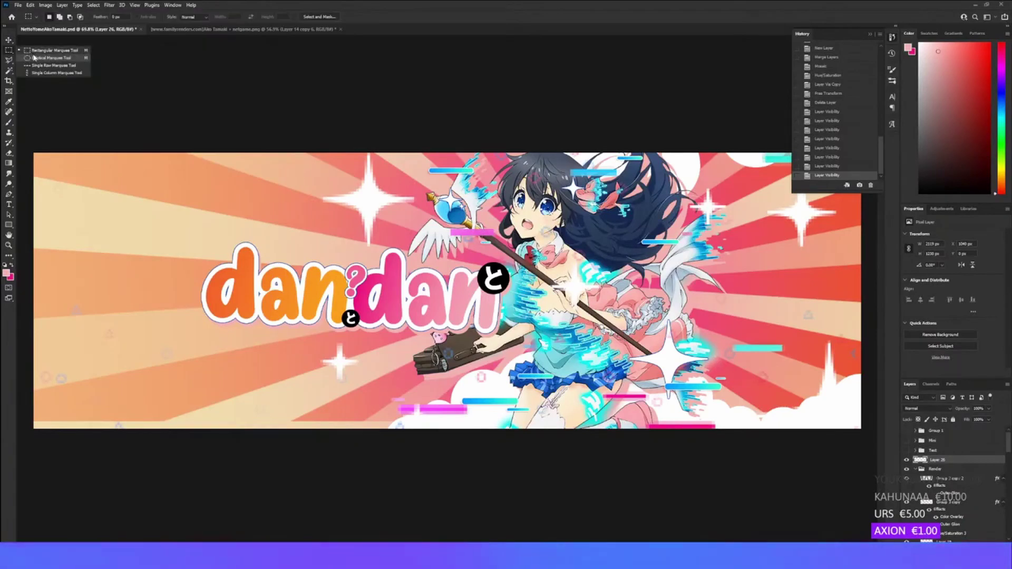
click(36, 51)
scroll(952, 514, down, 8)
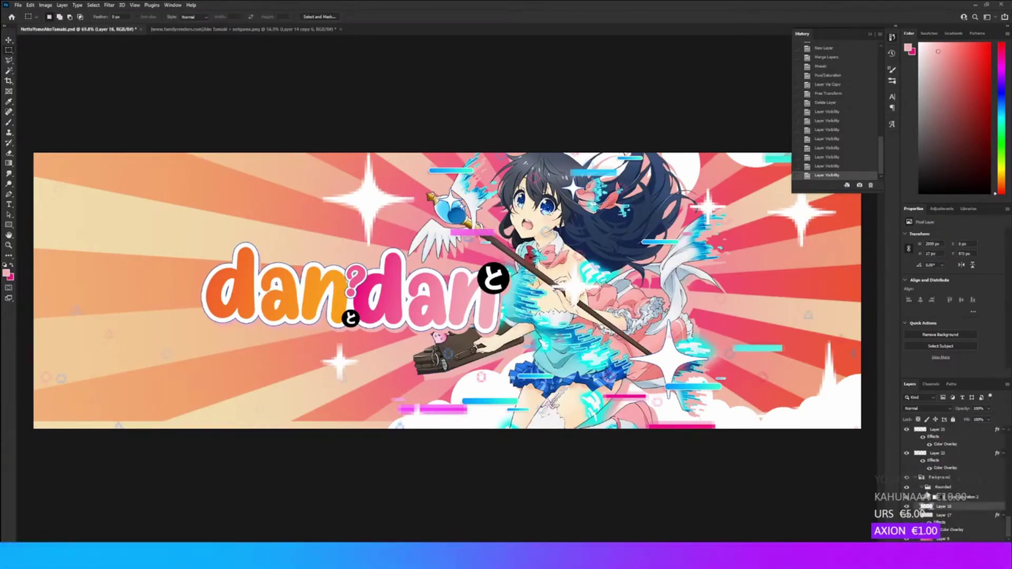
click(924, 489)
click(917, 479)
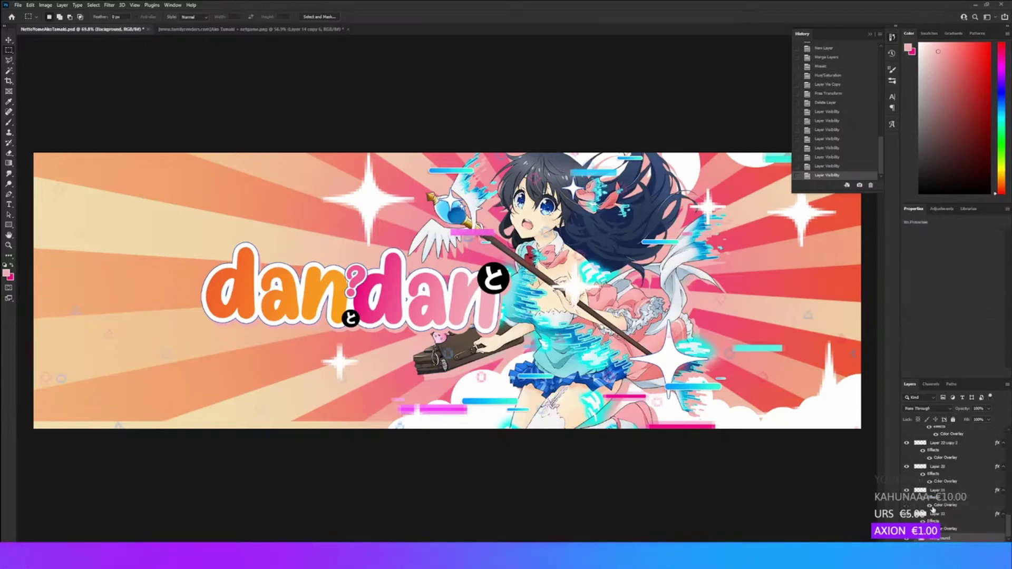
key(ctrl+j)
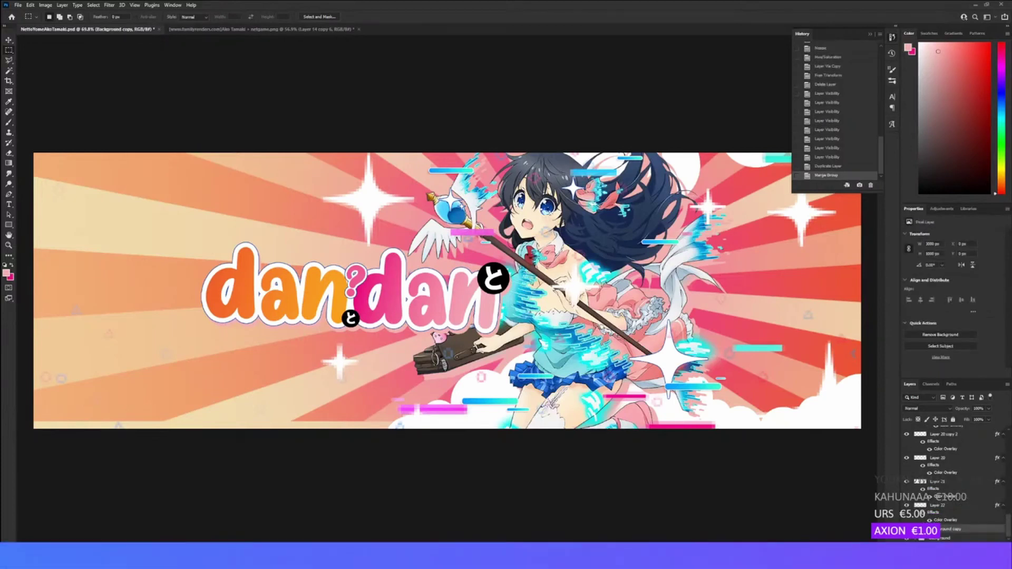
- Fill a rectangle about 2680 × 780 px with light pink on a new layer above the Background copy, inset from the banner's edges
drag(75, 188, 815, 403)
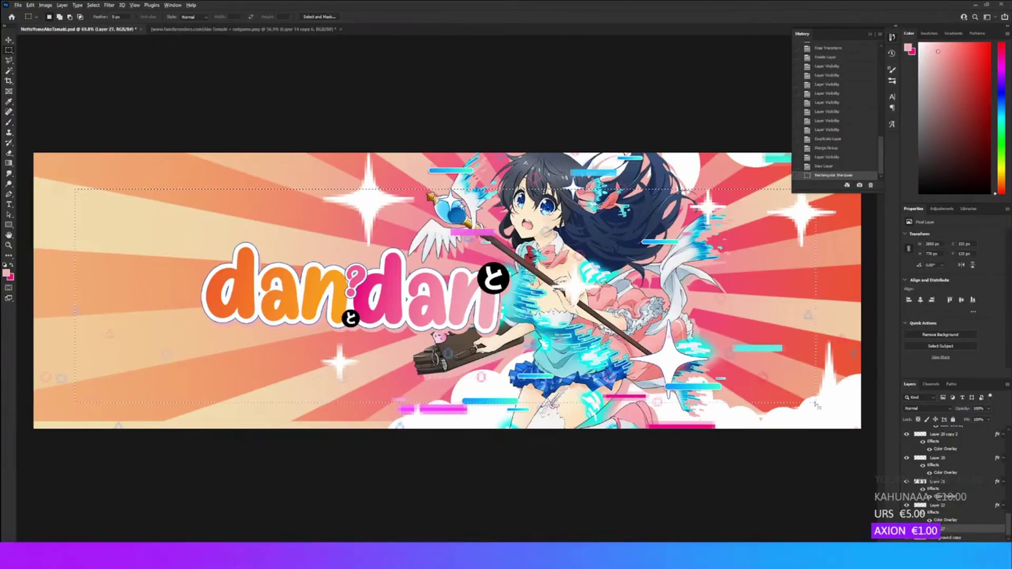
key(alt+BackSpace)
key(ctrl+d)
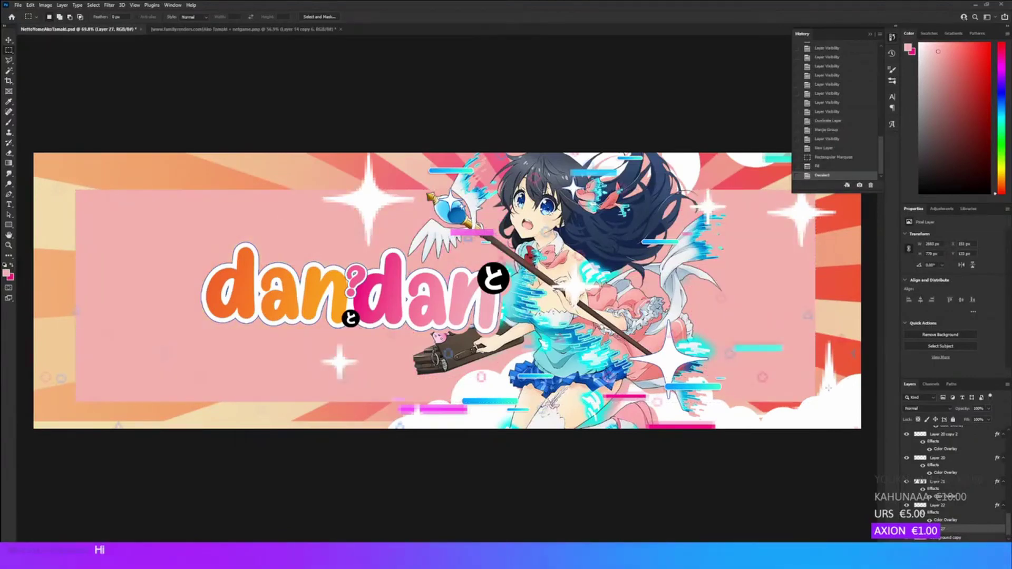
- Give the pink rectangle layer a Stroke in its own light pink and increase the stroke size
double_click(969, 531)
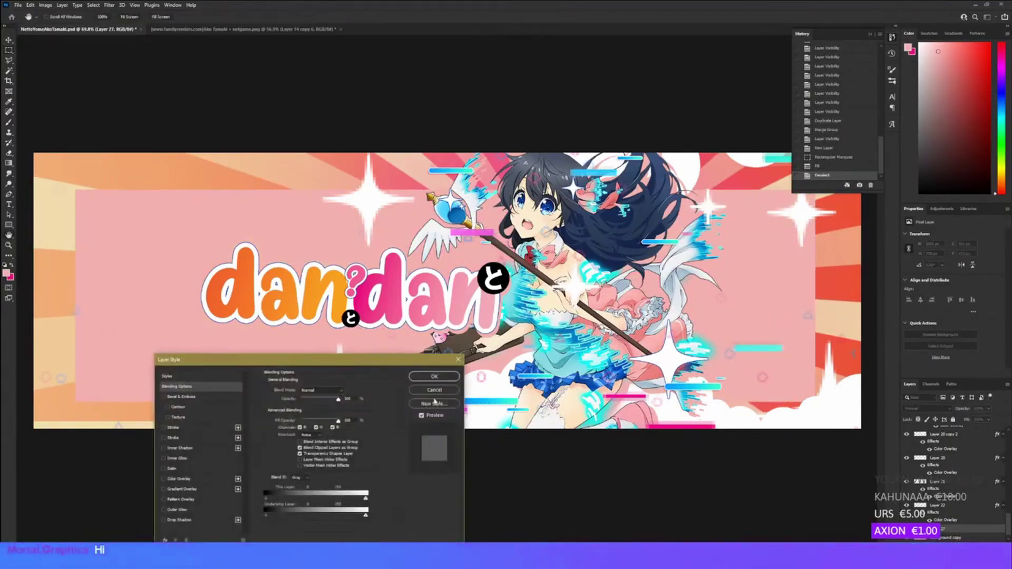
click(435, 376)
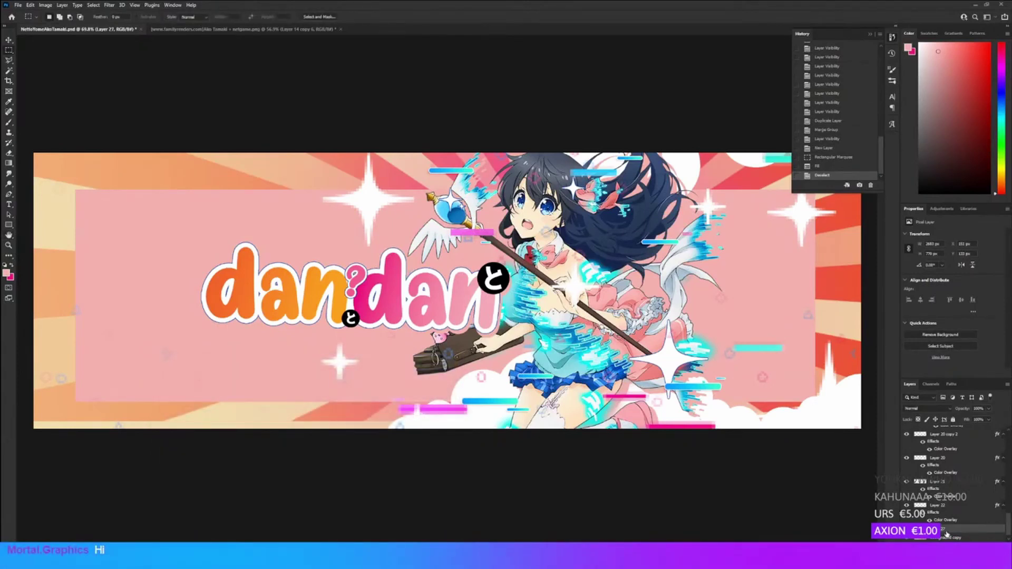
double_click(970, 529)
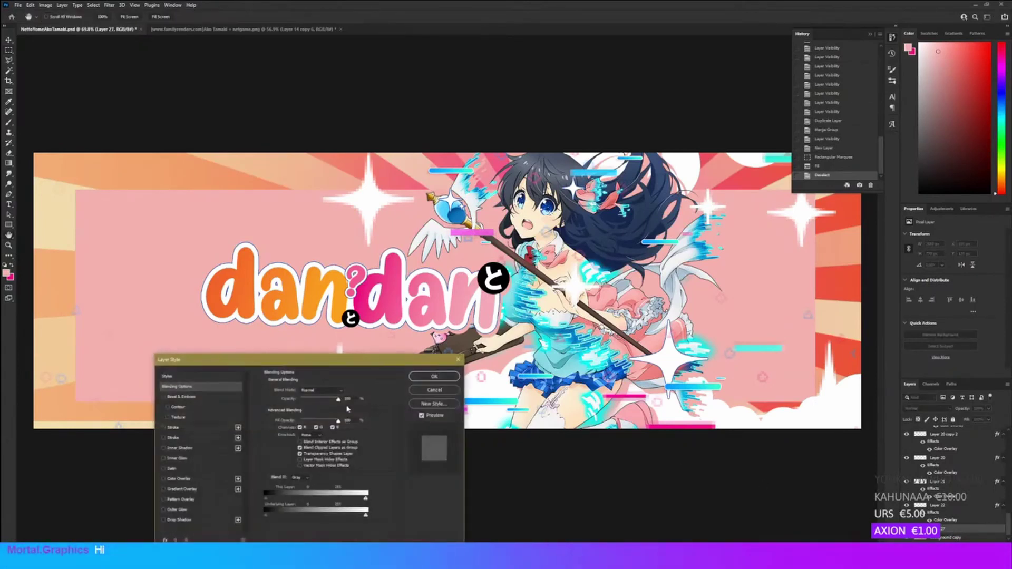
click(177, 429)
click(281, 443)
click(174, 343)
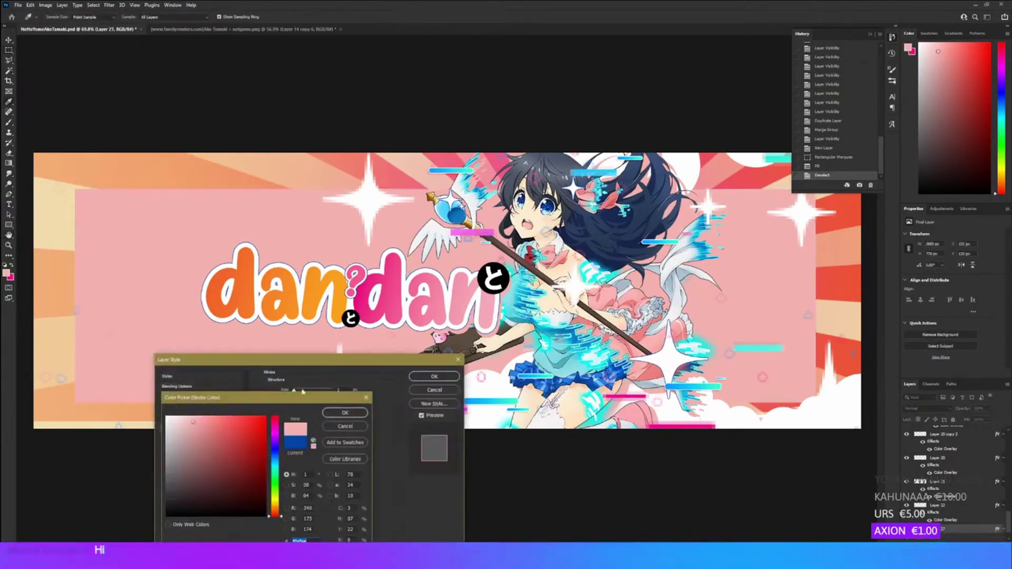
click(336, 414)
drag(294, 390, 302, 391)
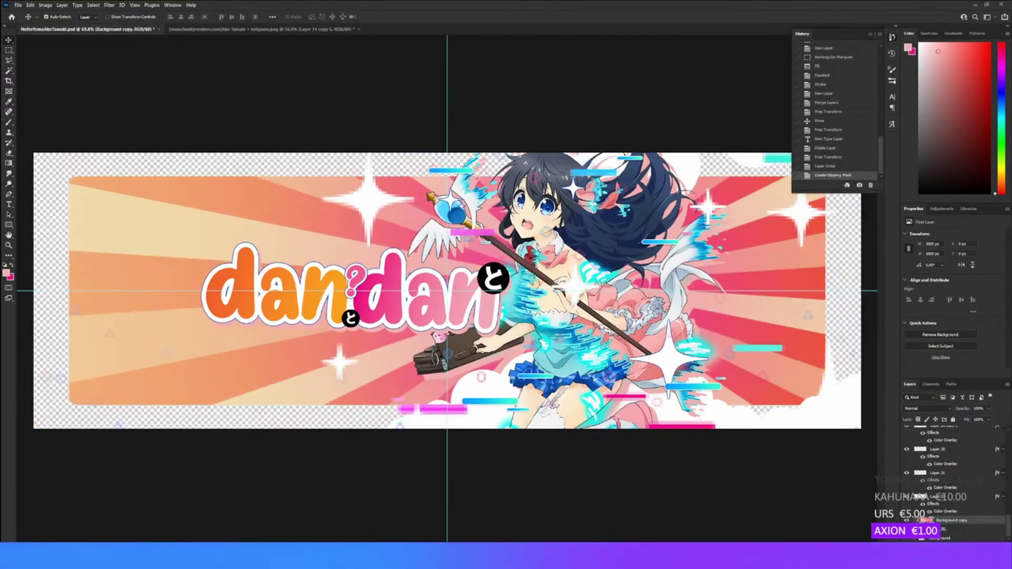
- Add a new layer beneath the clipped Background copy and fill it with white as the banner's border
click(959, 540)
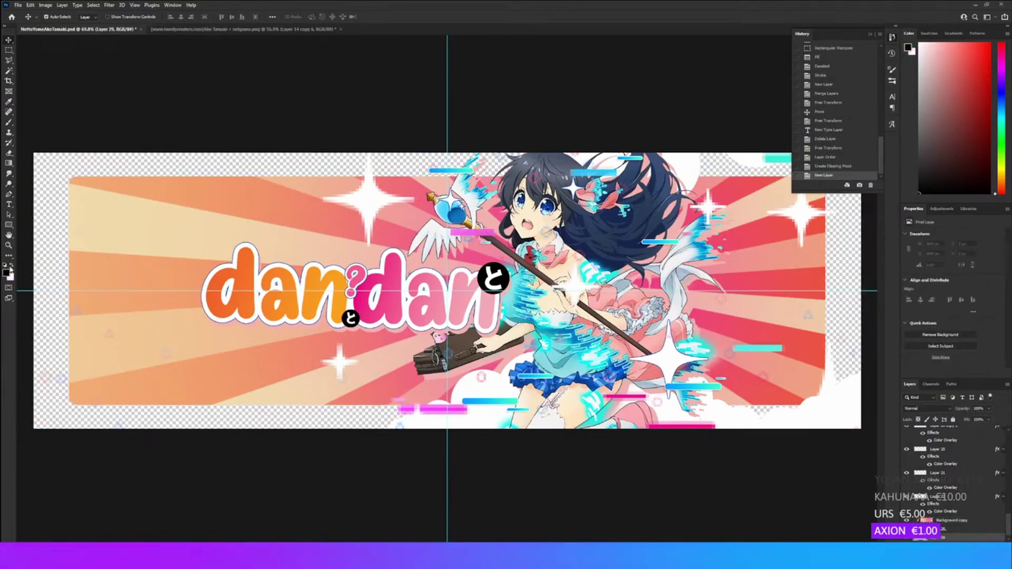
key(alt+BackSpace)
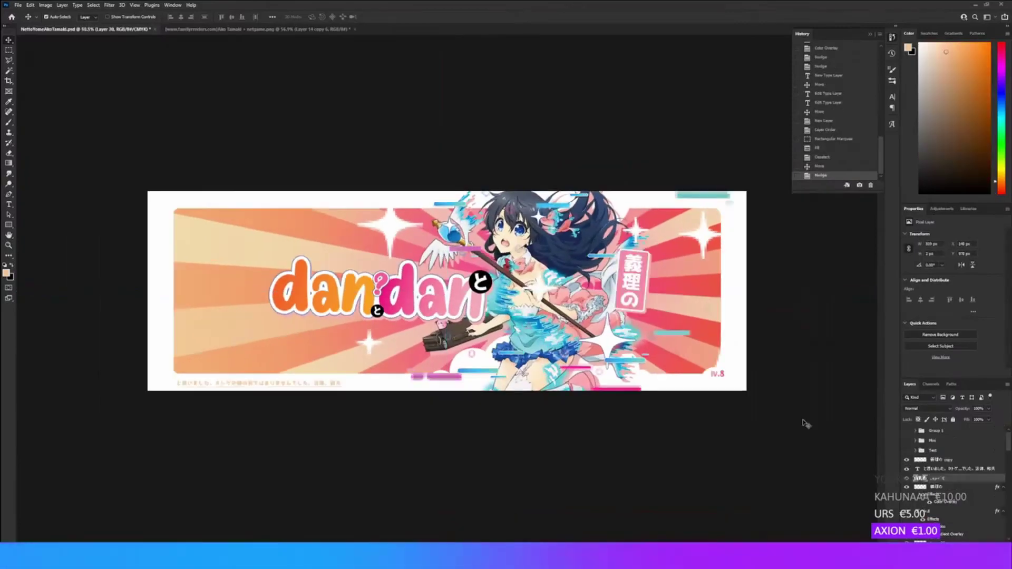
- Select the small Japanese caption together with the thin line layer and start Free Transform on both
shift+click(938, 469)
scroll(224, 400, up, 5)
key(ctrl+t)
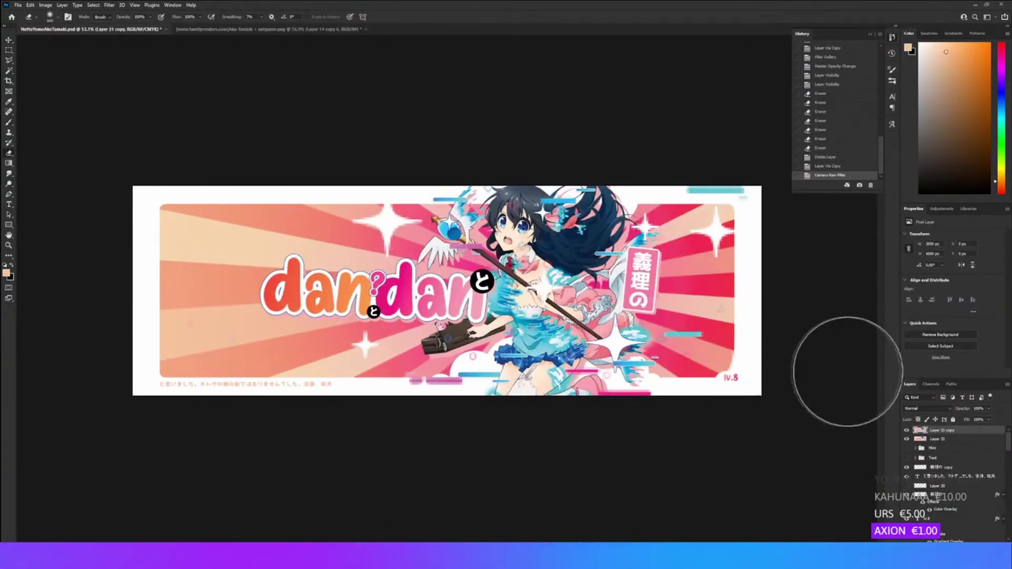
- Compare the Camera Raw filtered copy with the layer beneath, and merge the Vibrance 2 copy down
click(903, 431)
click(903, 430)
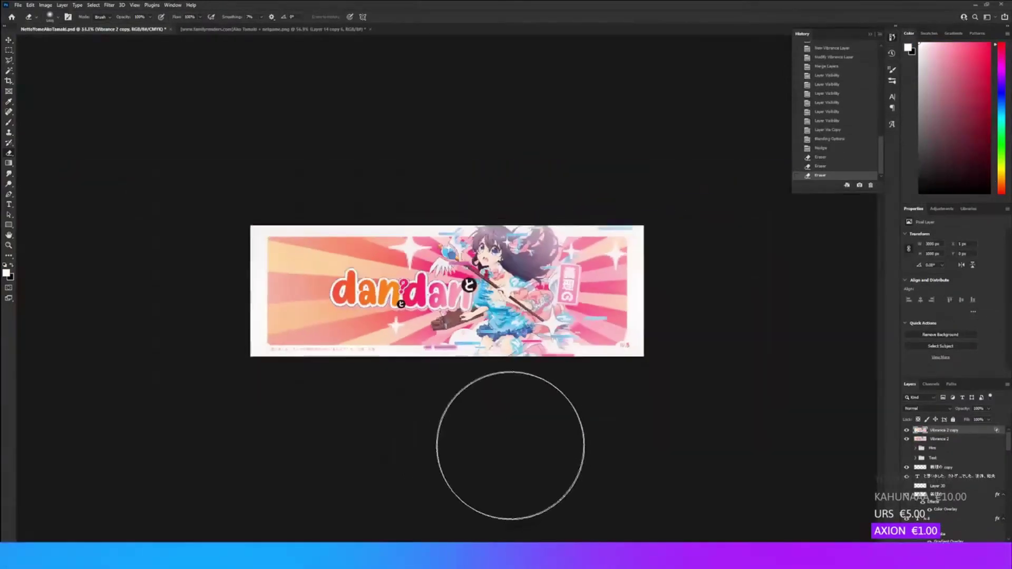
scroll(510, 443, up, 2)
key(v)
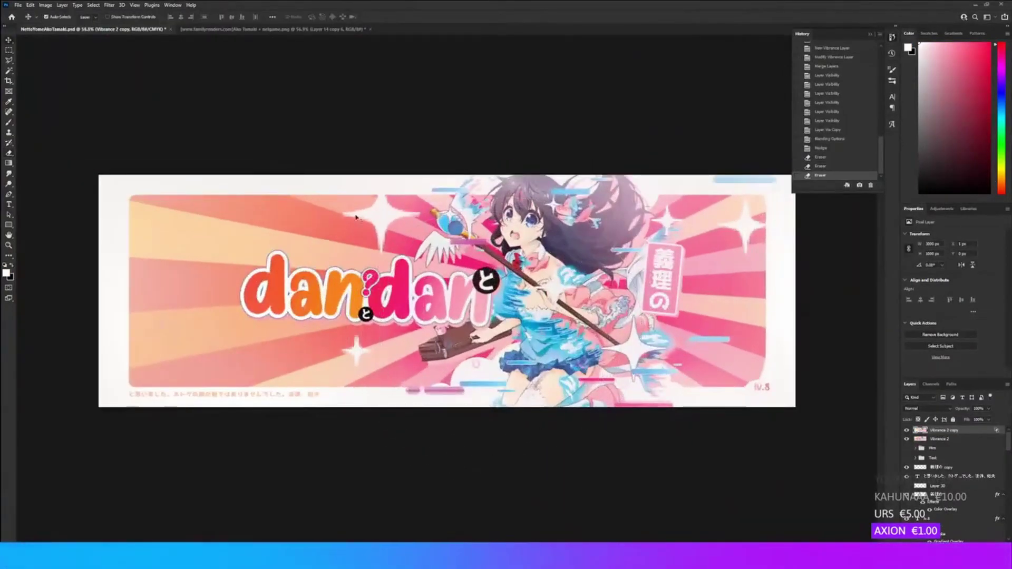
scroll(219, 296, down, 2)
scroll(244, 310, up, 3)
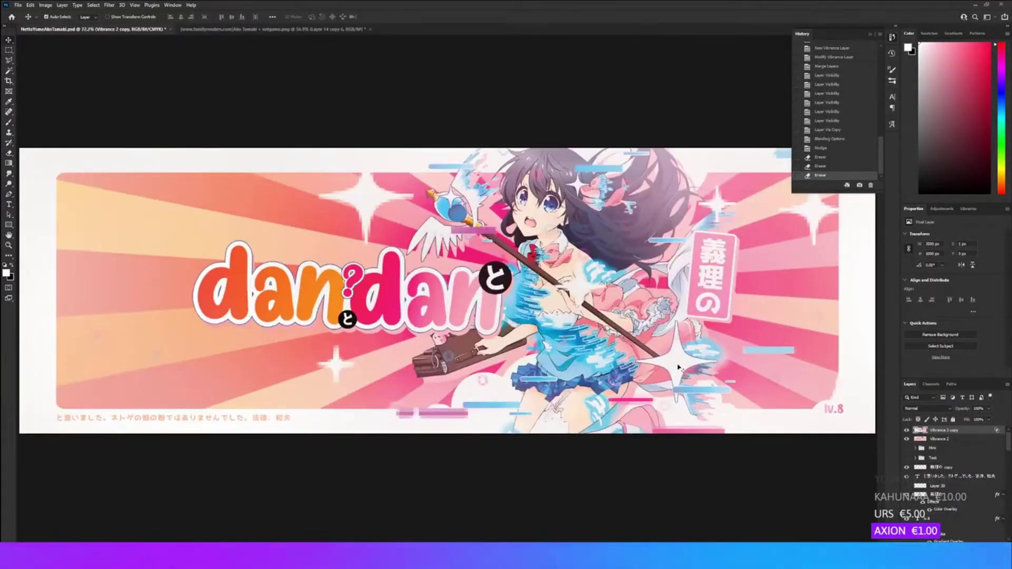
key(ctrl+e)
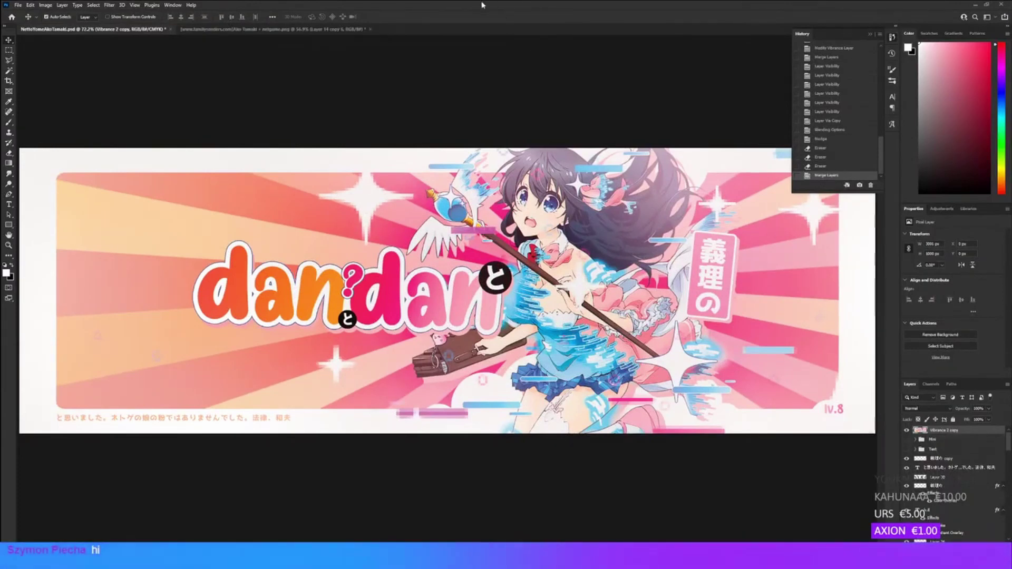
- View the old blue banner for comparison, then create a new 1500 × 1500 px document at 72 ppi
click(252, 31)
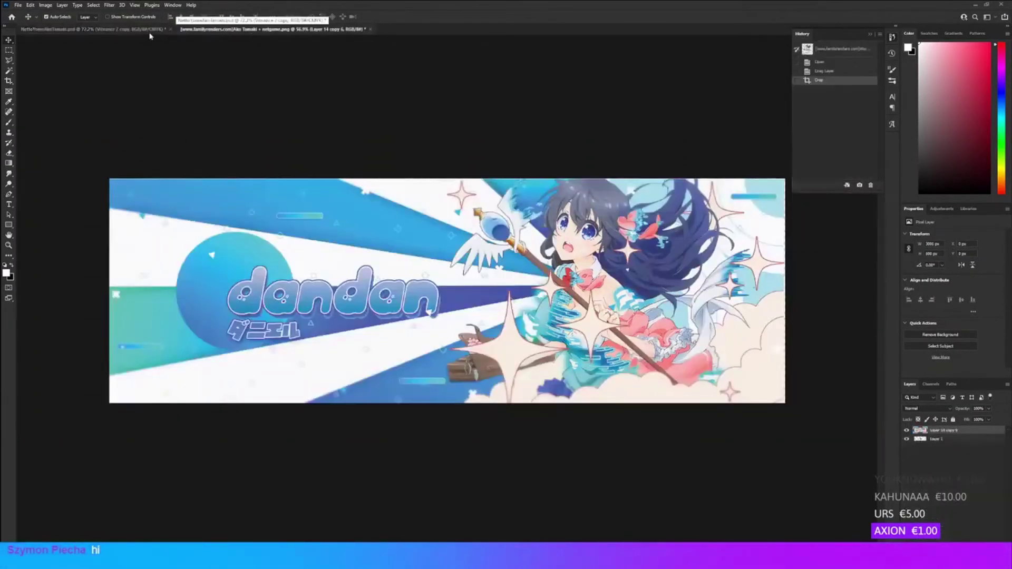
click(129, 30)
click(17, 5)
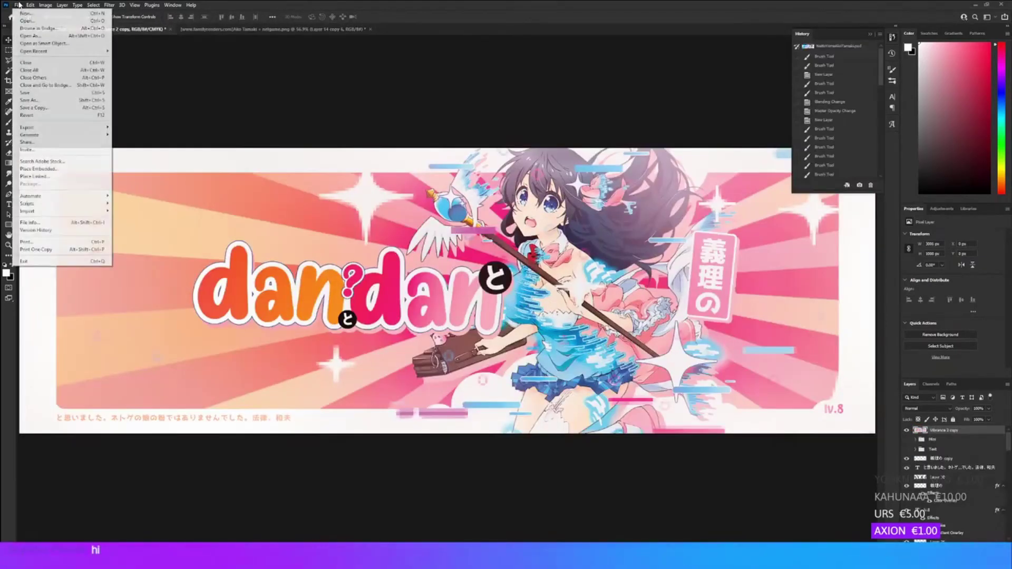
click(24, 13)
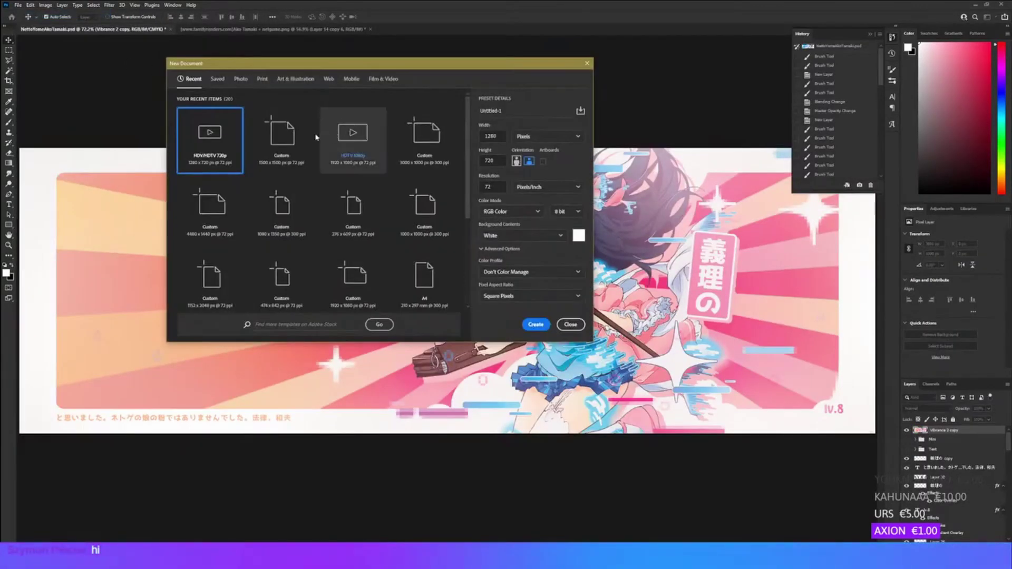
click(287, 135)
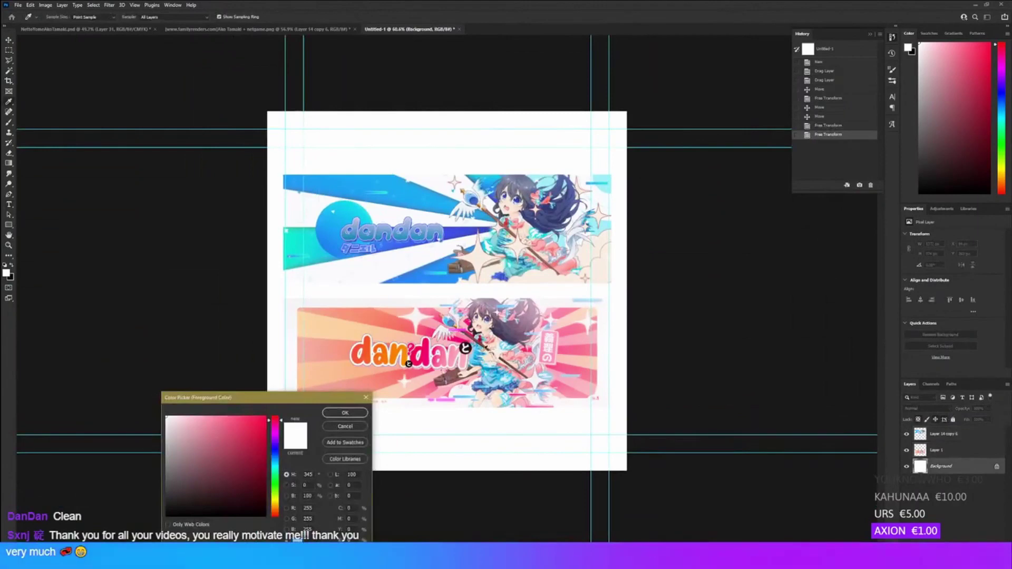
- Fill the Background layer behind the two stacked banners with a bright blue sampled from the artwork
click(485, 349)
click(355, 412)
key(alt+BackSpace)
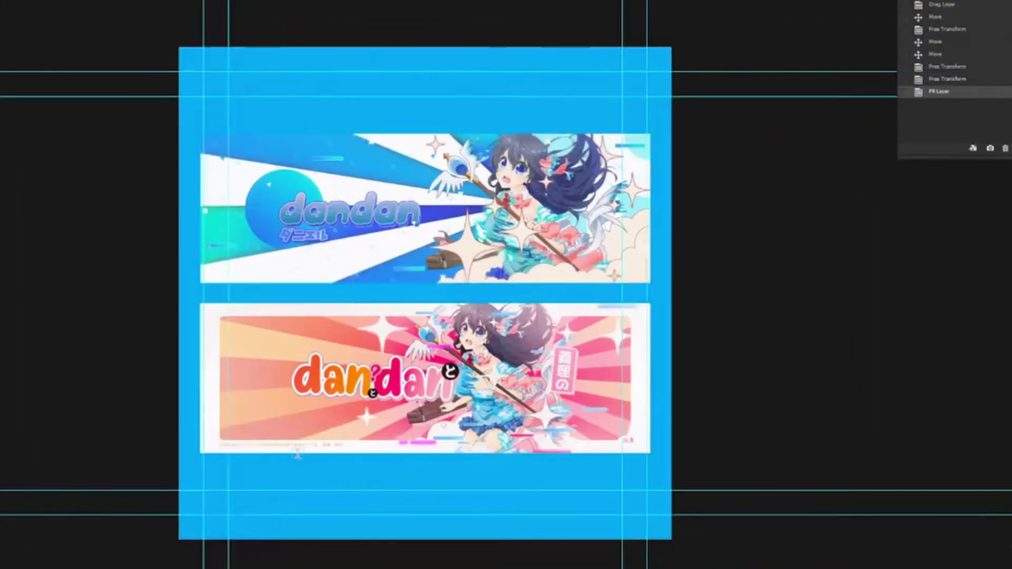
key(ctrl+1)
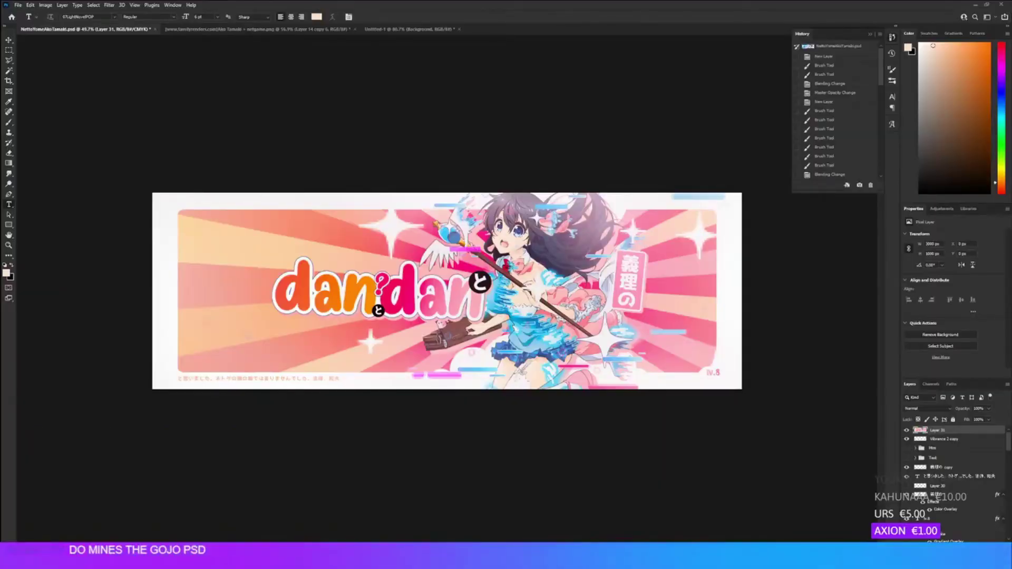
- Close the old blue banner document
click(361, 30)
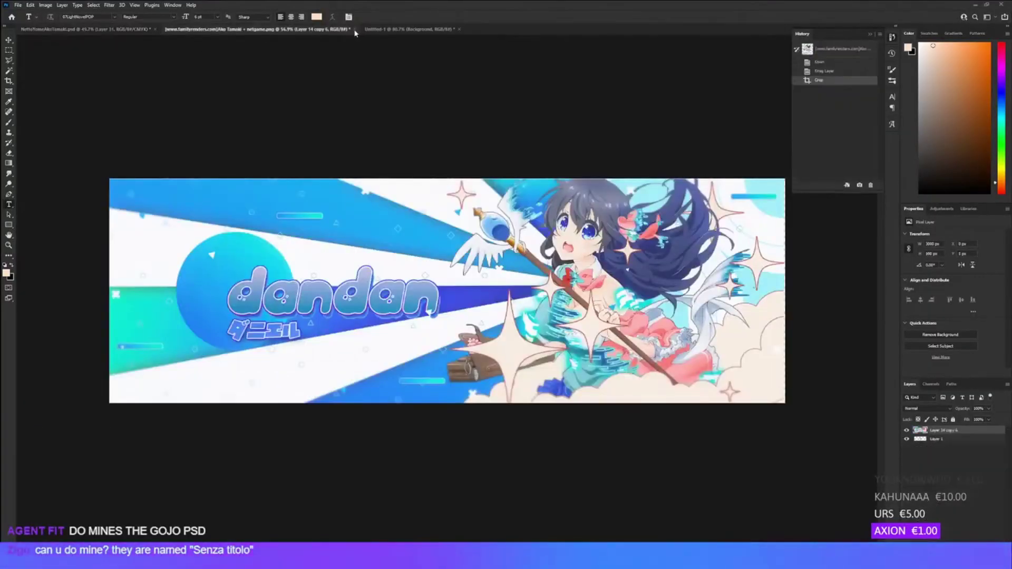
click(354, 29)
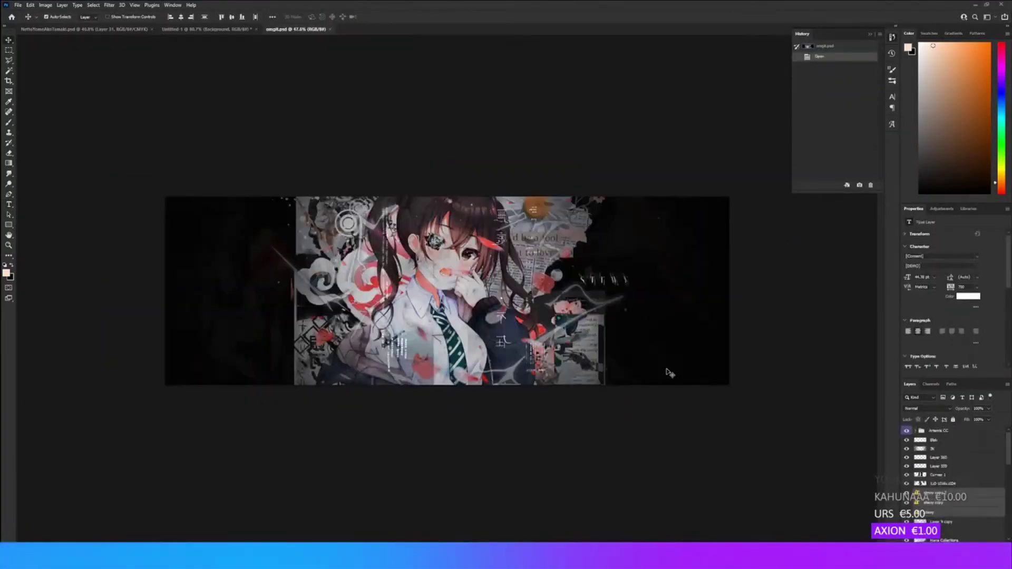
- Examine the dark anime collage banner up close and hide its Artemis CC group
scroll(492, 311, up, 6)
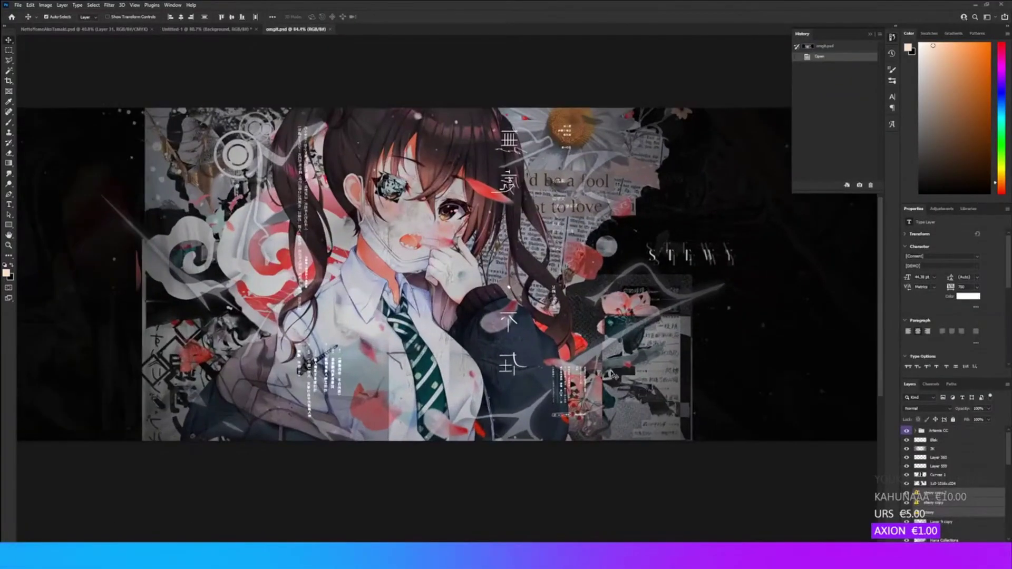
scroll(303, 287, down, 5)
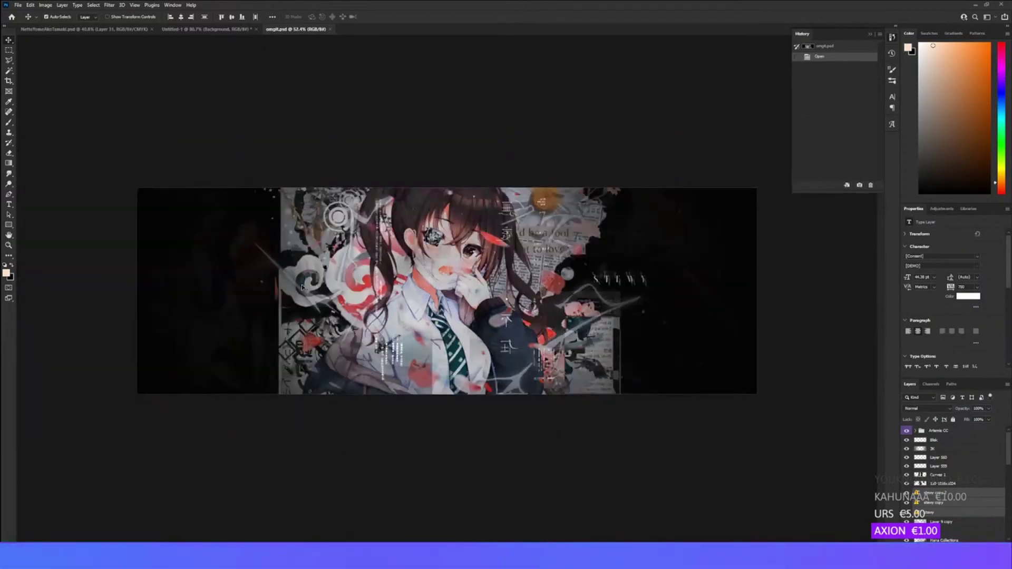
scroll(301, 286, up, 2)
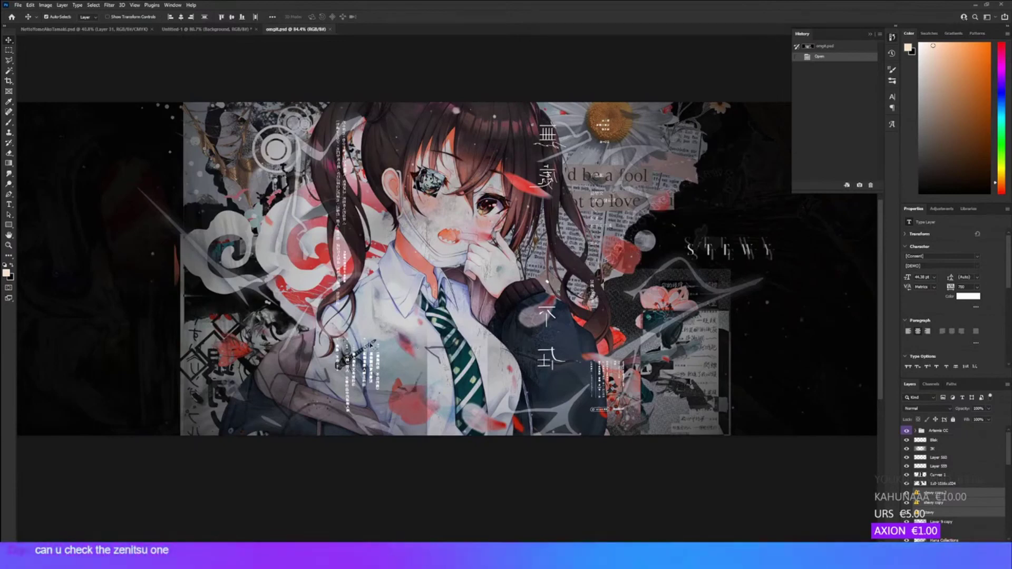
click(937, 475)
click(906, 431)
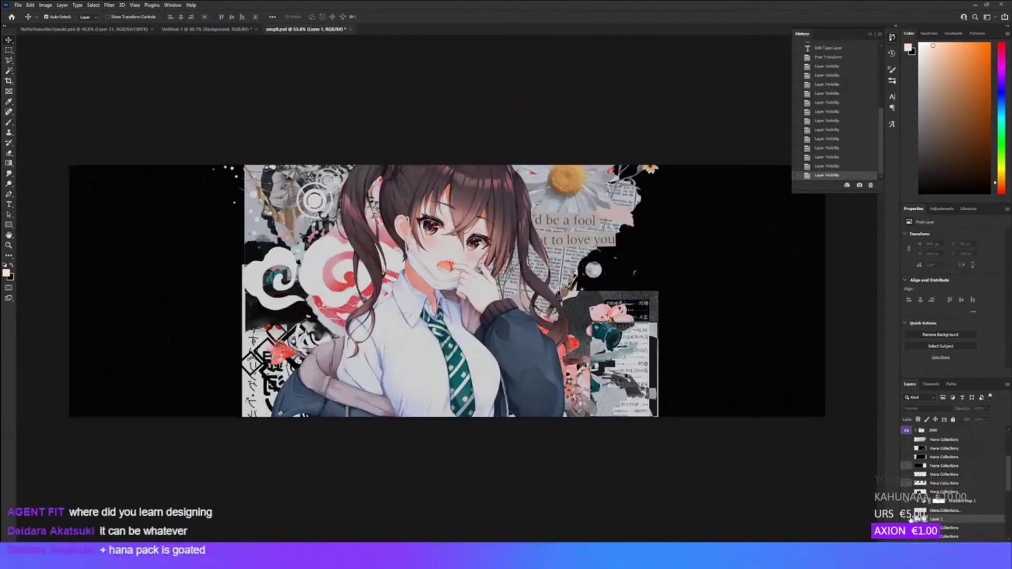
- Scale the girl on Layer 1 down to about 75% and reposition her near the centre of the collage
click(907, 519)
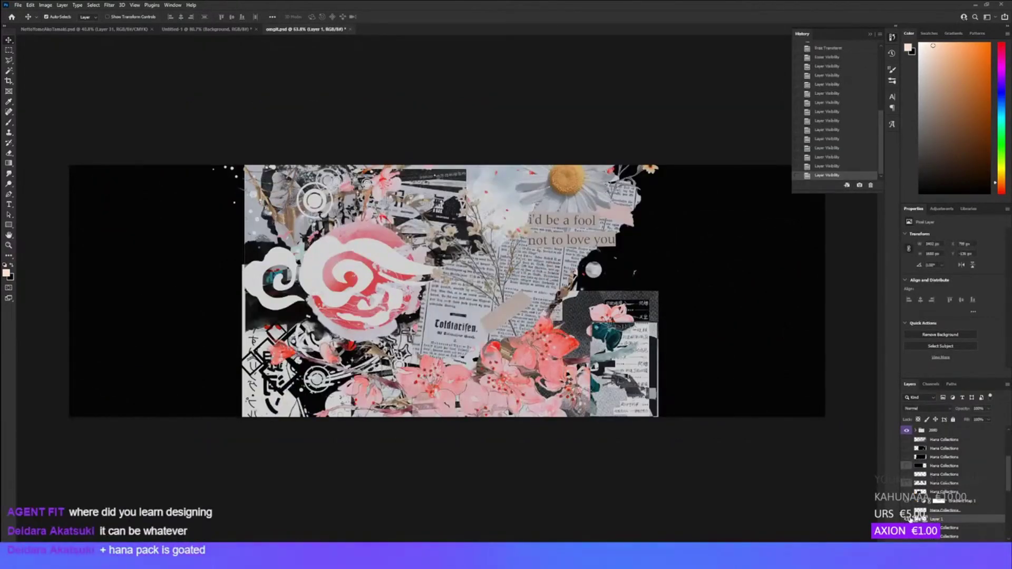
click(906, 519)
key(ctrl+t)
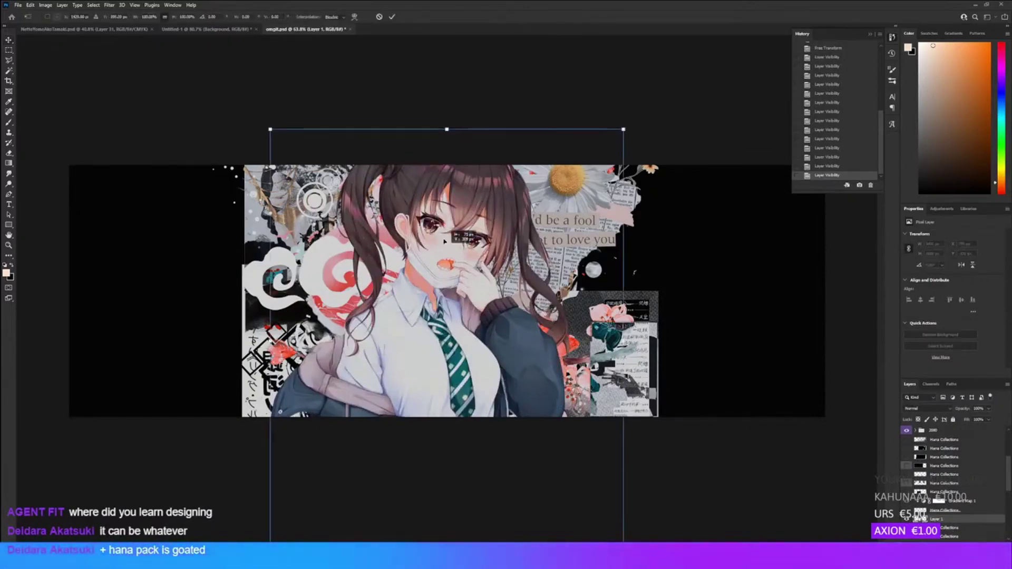
drag(462, 340, 457, 308)
drag(619, 114, 564, 156)
key(Return)
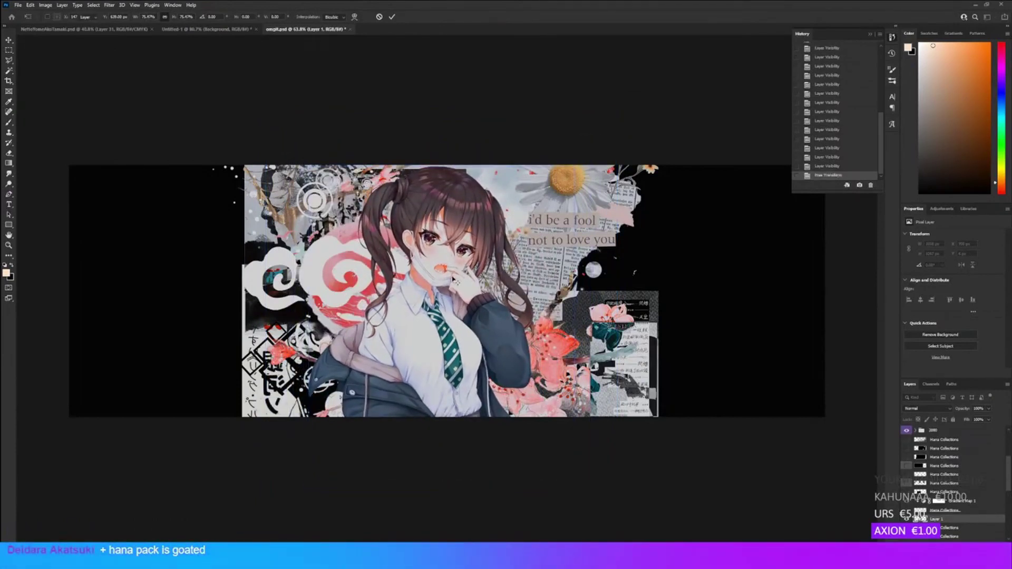
key(ctrl+t)
drag(424, 295, 437, 275)
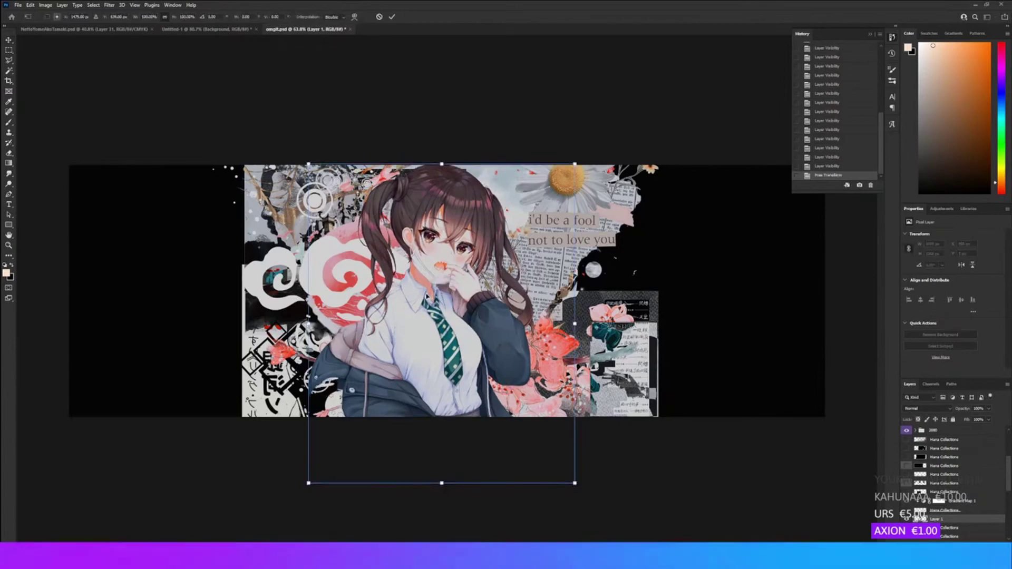
key(Return)
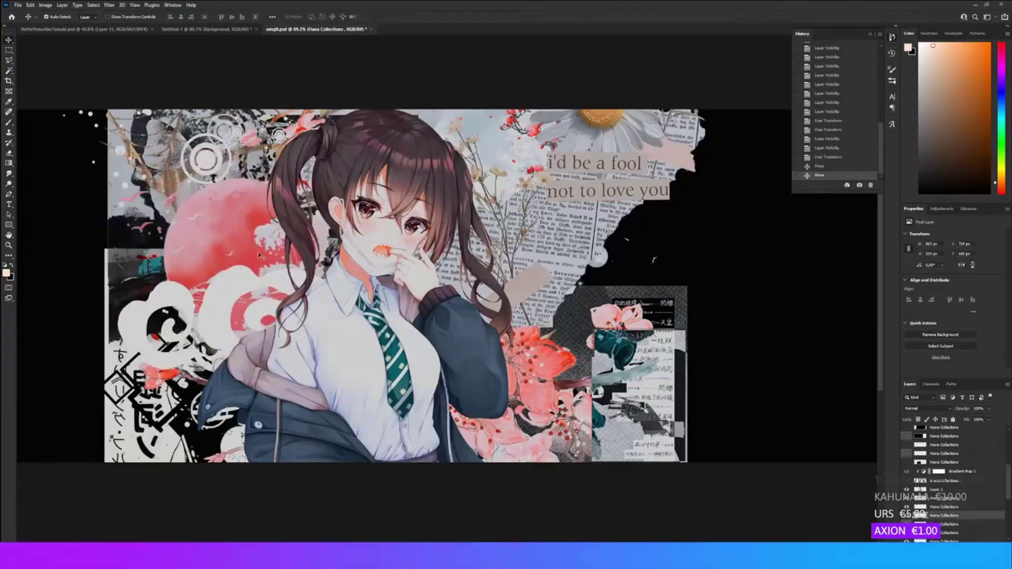
- Hide the Hana Collections collage layers beneath Layer 1 one after another, down to the lowest ones above the Background
scroll(919, 511, down, 2)
click(907, 476)
click(906, 468)
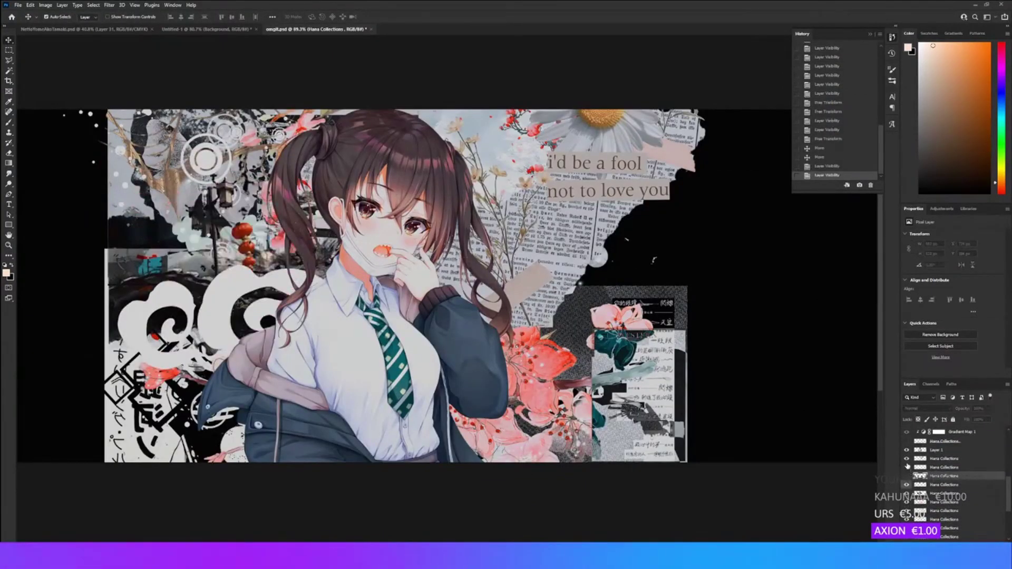
click(907, 458)
click(920, 484)
click(907, 484)
click(907, 493)
click(906, 503)
click(906, 511)
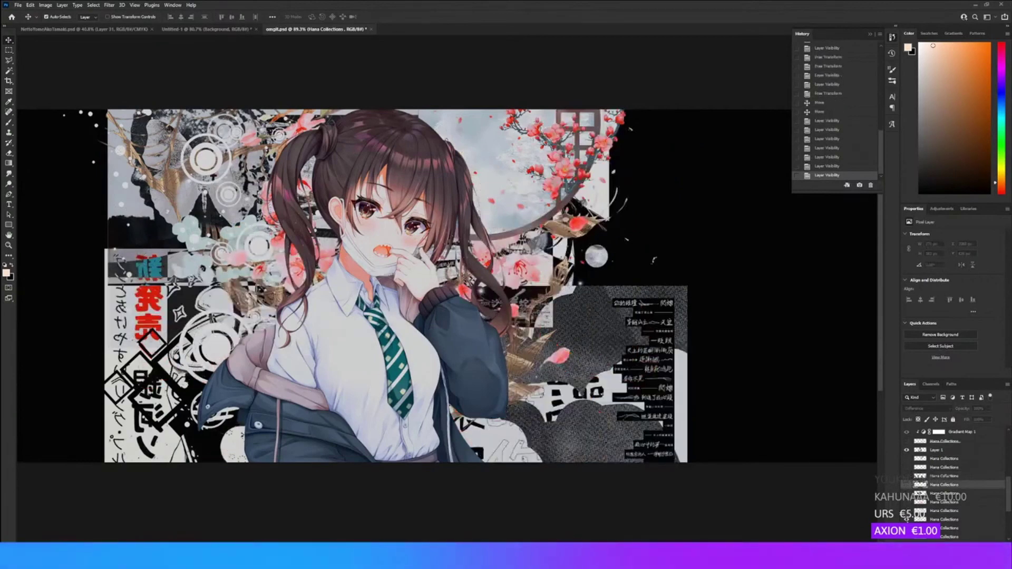
click(906, 519)
click(907, 528)
scroll(907, 519, down, 2)
click(907, 497)
click(907, 506)
click(907, 514)
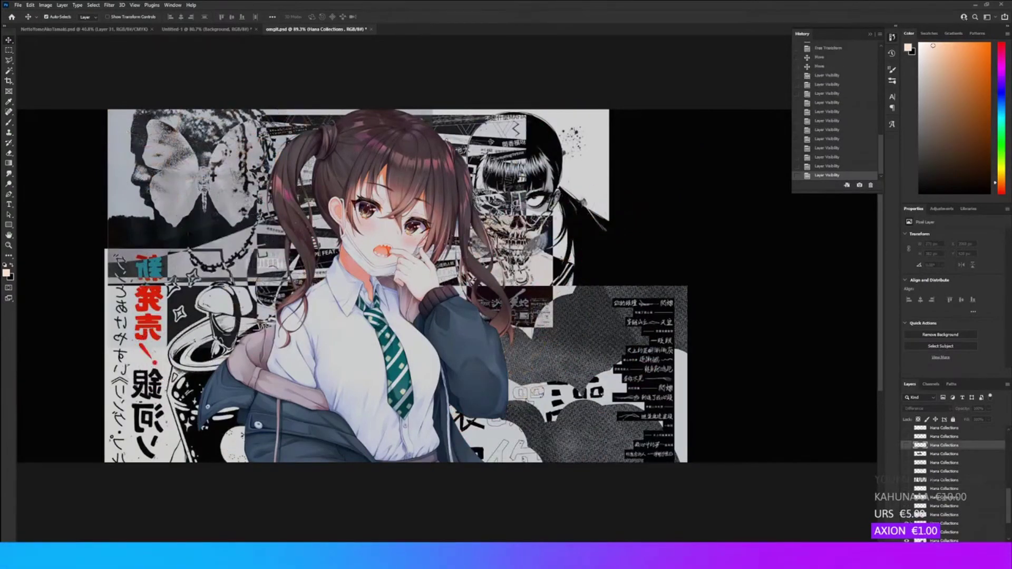
click(906, 524)
scroll(911, 521, down, 3)
click(906, 498)
click(906, 513)
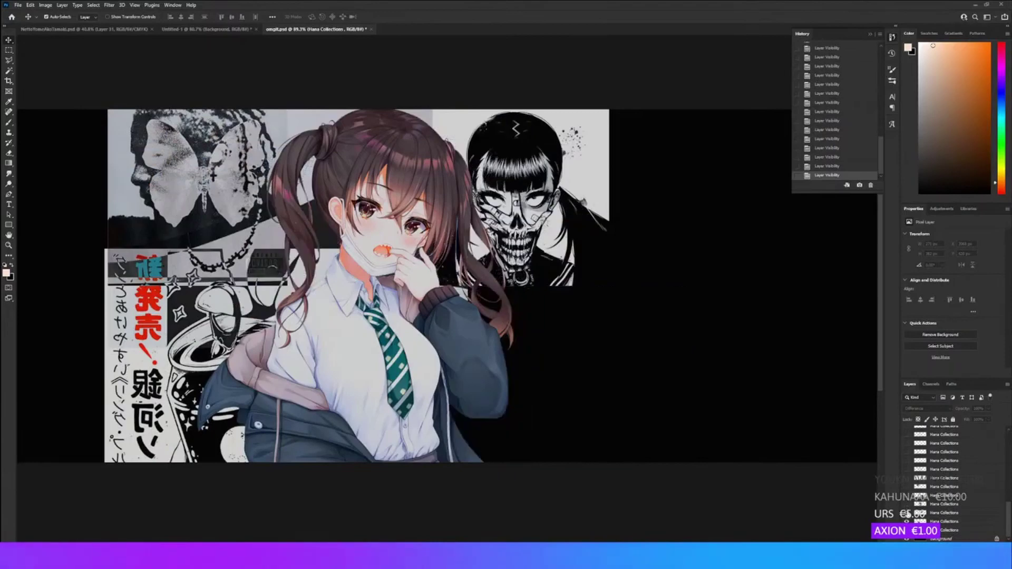
click(906, 519)
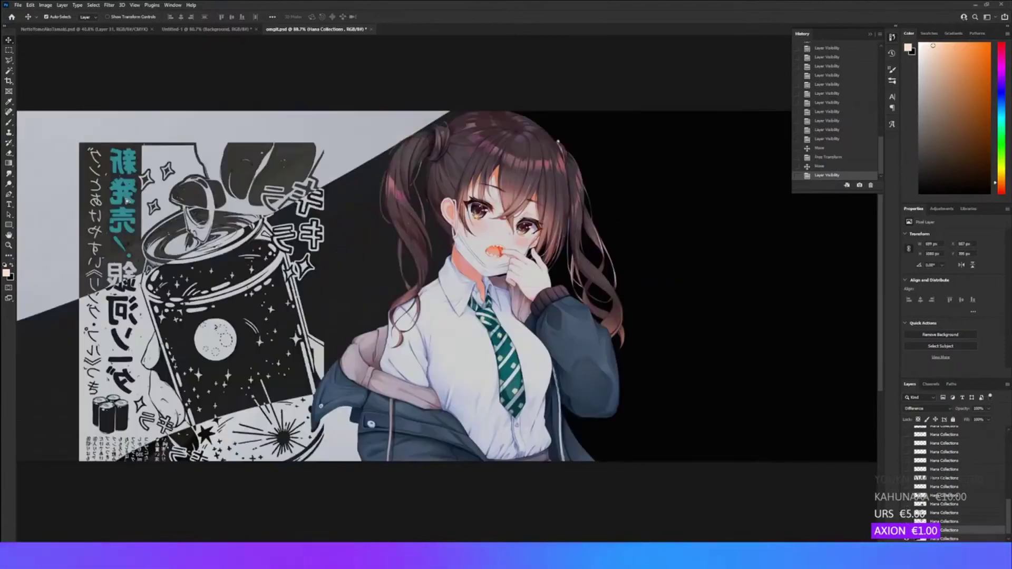
- Shift the black-and-white manga soda can artwork slightly beside the girl
drag(127, 201, 126, 200)
scroll(176, 227, down, 4)
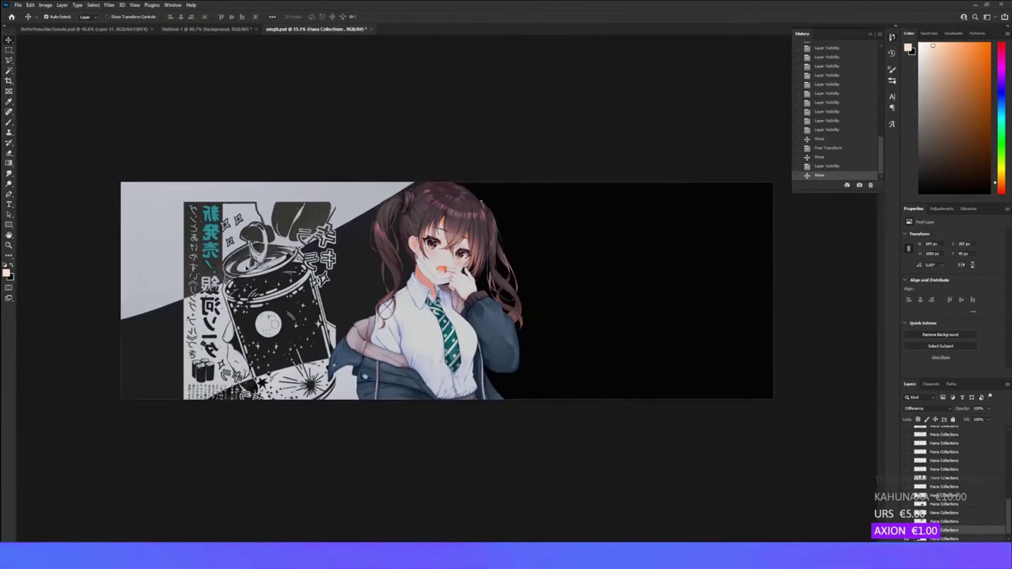
- Enlarge the manga soda can artwork to about 130% and place it against the banner's left edge
key(ctrl+t)
drag(334, 202, 357, 168)
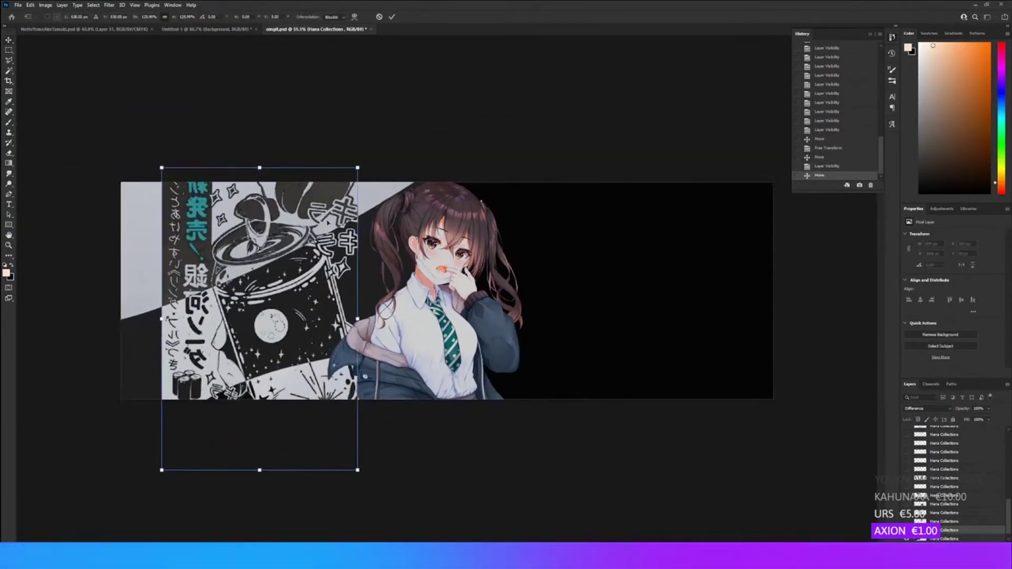
drag(327, 222, 277, 215)
key(Return)
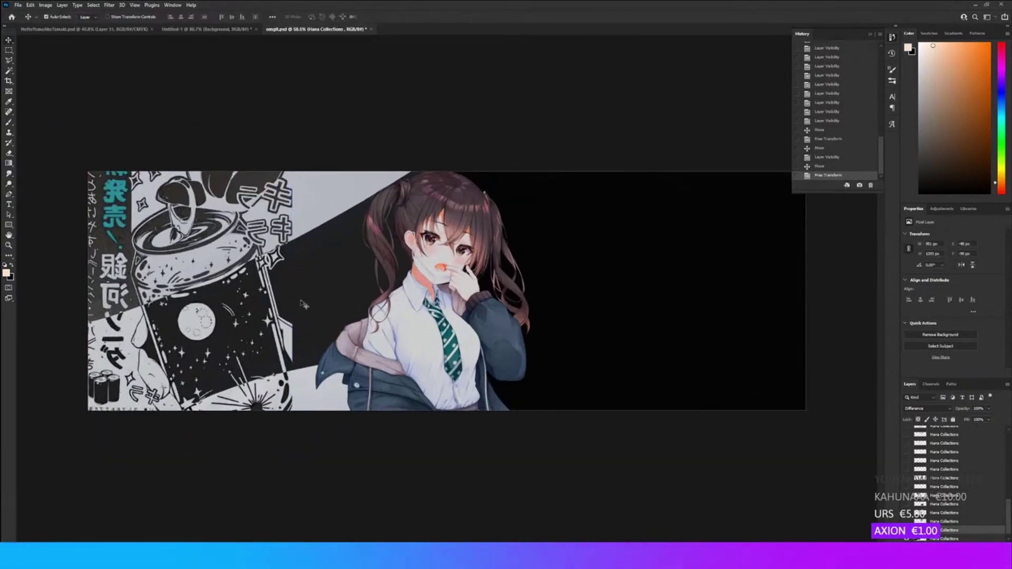
- Begin a Pen path along the soda can's right edge, around the white fragment jutting out beside it
scroll(245, 322, up, 5)
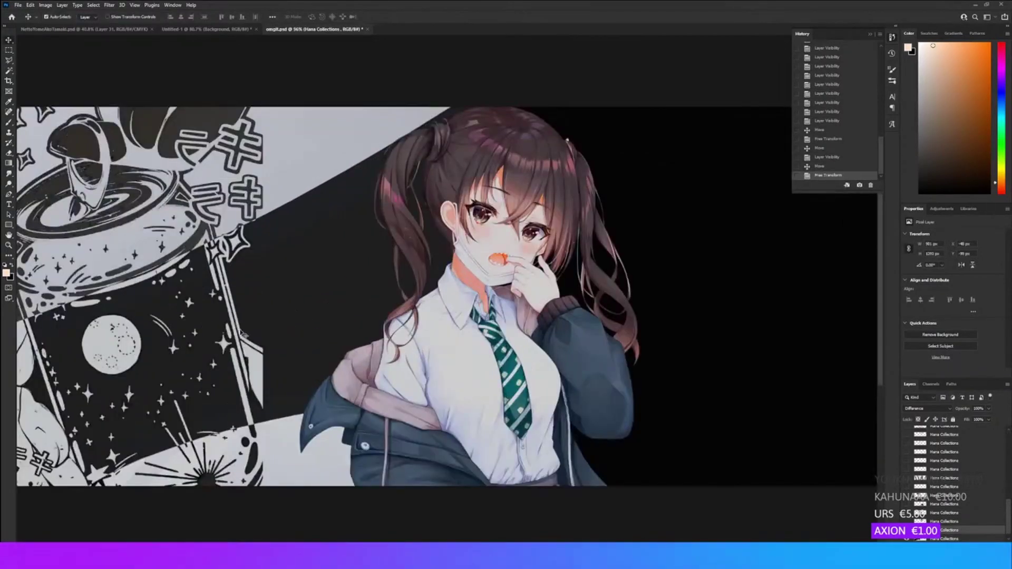
click(9, 194)
scroll(216, 292, up, 6)
drag(235, 342, 224, 237)
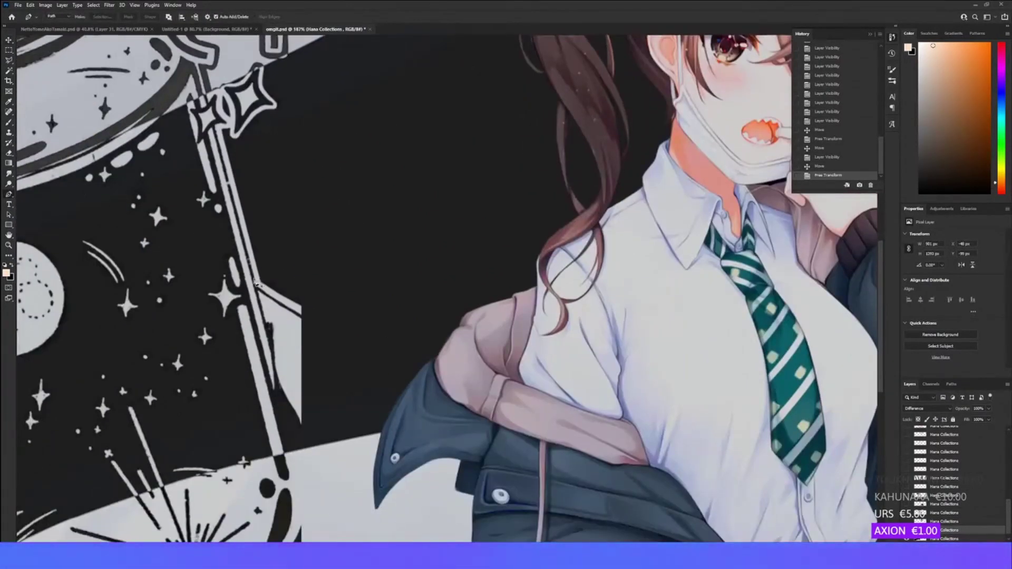
click(260, 283)
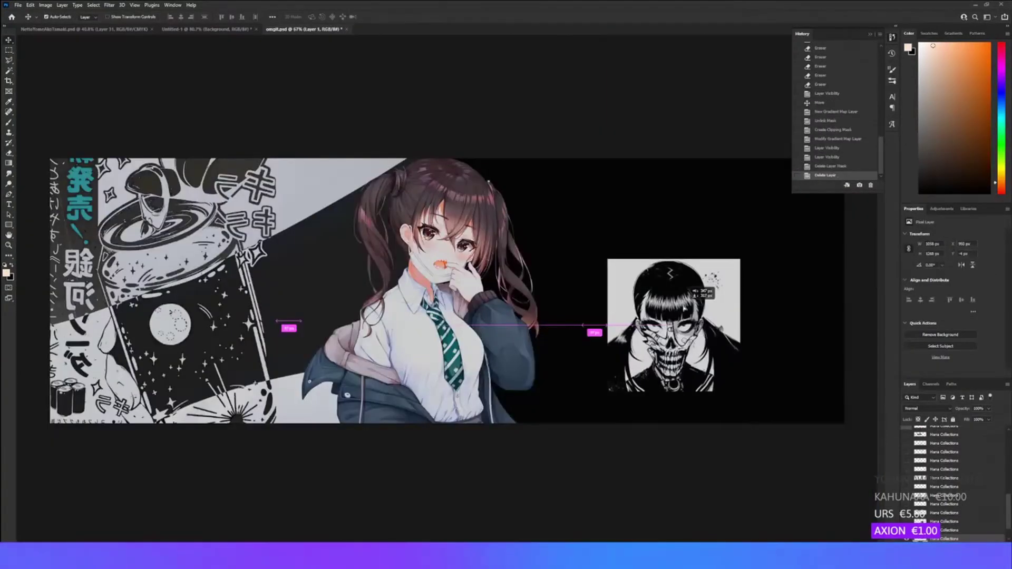
- Shift the black-and-white skull-faced portrait beside the girl's sleeve and inspect the collage around her
drag(685, 288, 578, 289)
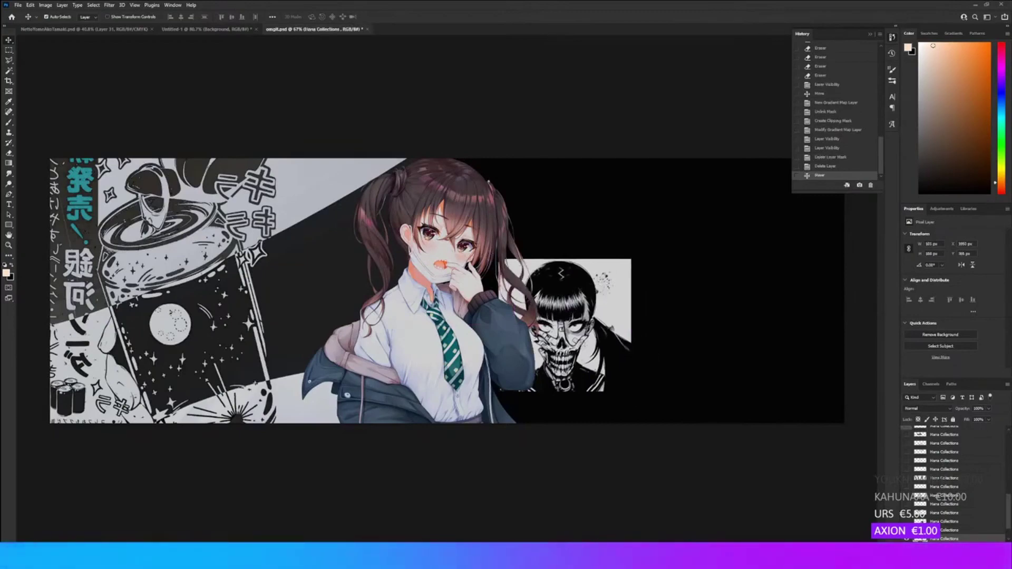
scroll(561, 290, up, 5)
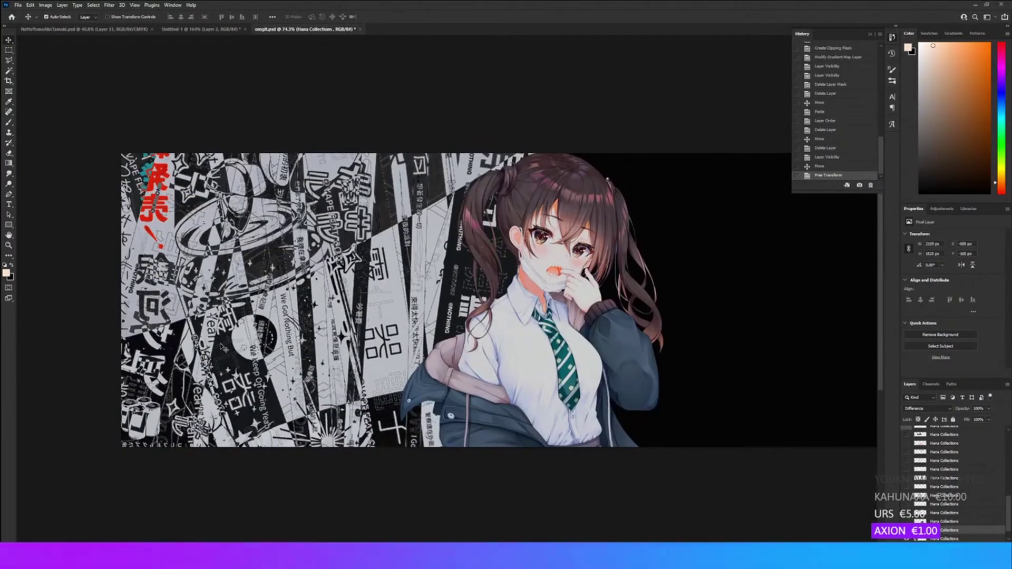
scroll(316, 237, up, 3)
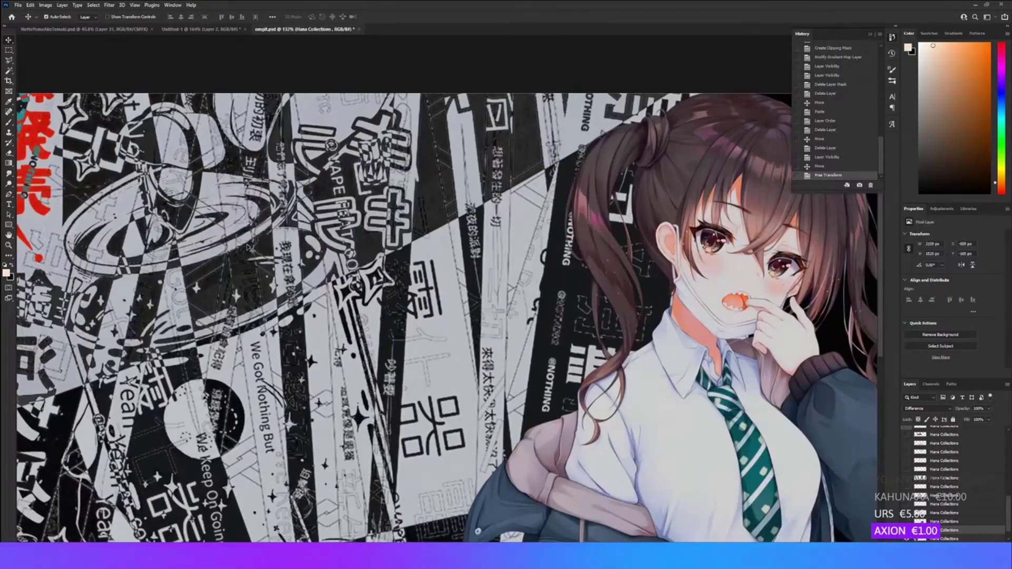
key(ctrl+0)
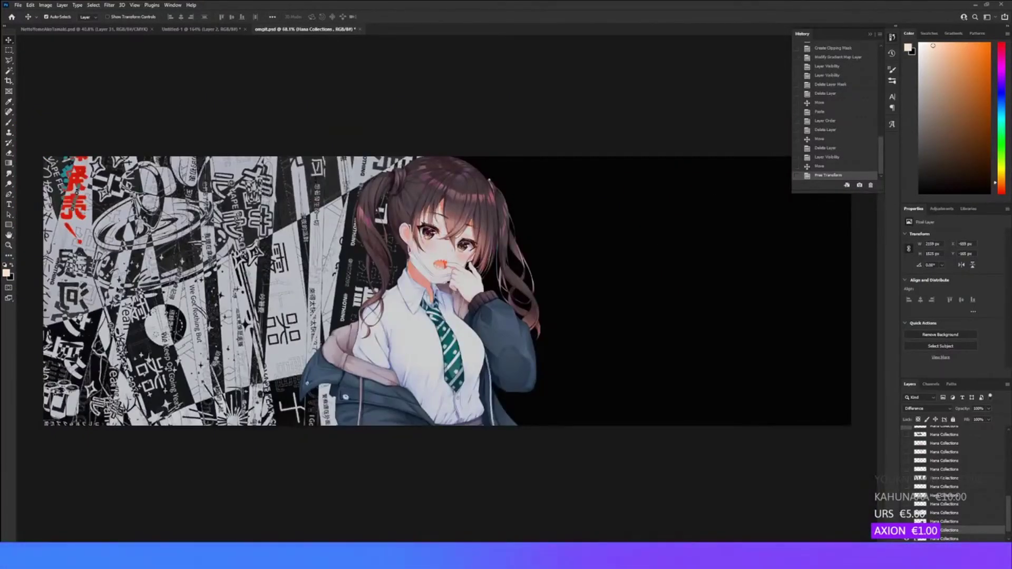
- Duplicate the selected Hana Collections collage layer and move the copy toward the banner's lower left
scroll(227, 311, up, 2)
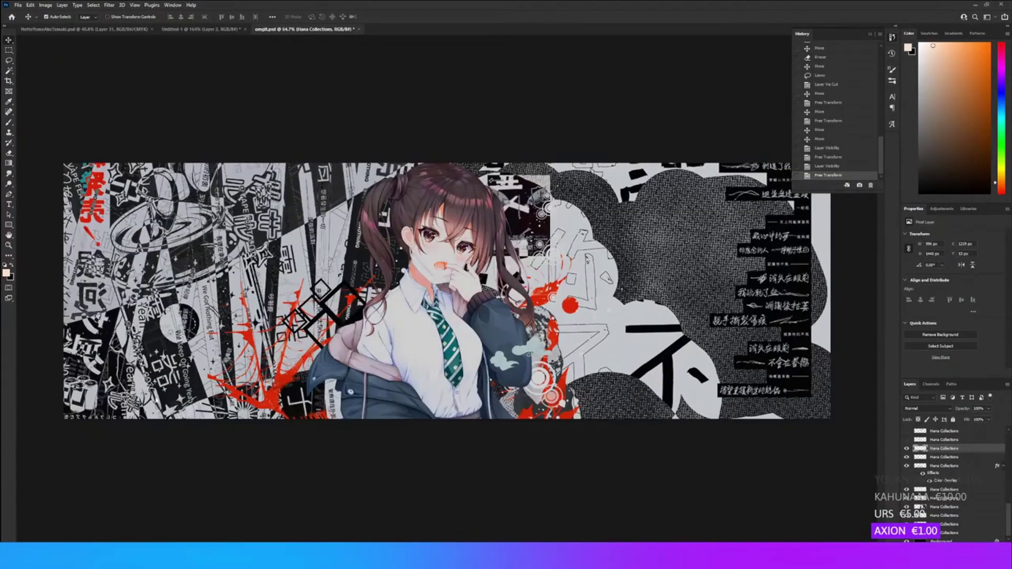
key(ctrl+j)
key(ctrl+t)
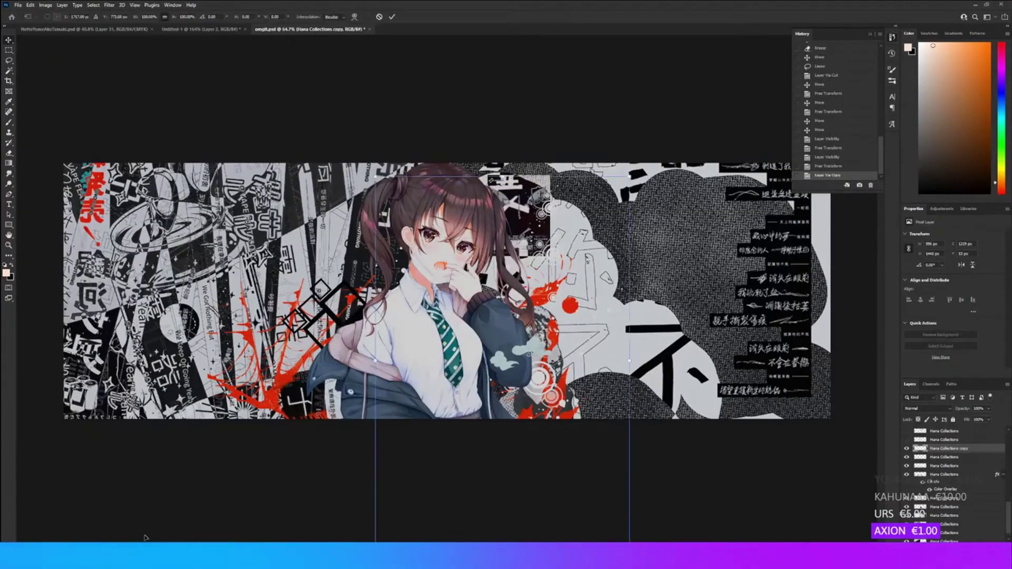
scroll(473, 317, down, 3)
scroll(473, 316, up, 6)
drag(469, 335, 253, 405)
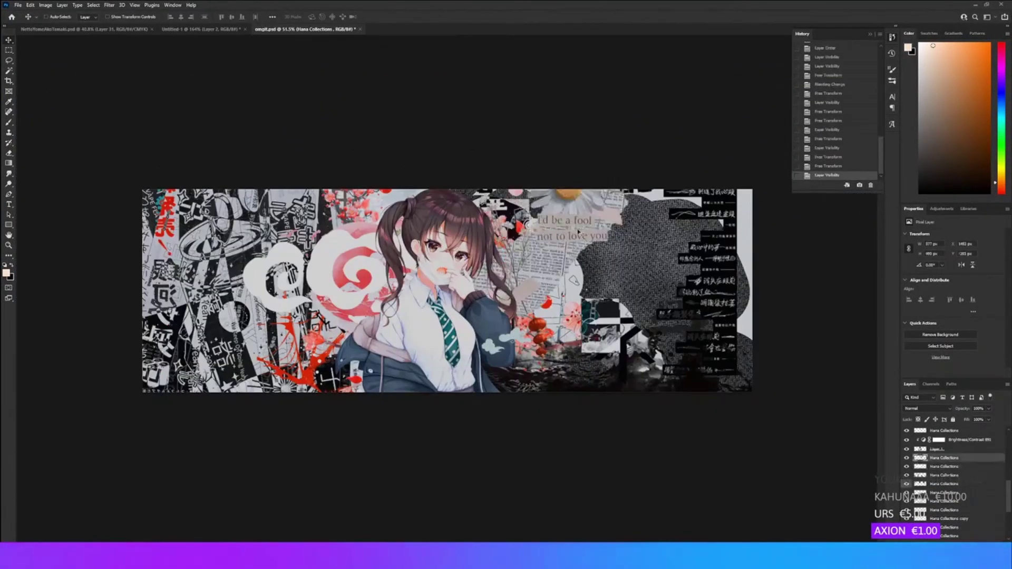
- Enlarge the newspaper collage reading "i'd be a fool not to love you" and shift it toward the banner's right side
key(ctrl+t)
drag(559, 230, 598, 222)
drag(679, 325, 736, 354)
mouse_move(634, 324)
mouse_down()
mouse_move(612, 296)
mouse_move(625, 305)
mouse_move(614, 330)
mouse_move(624, 320)
mouse_up()
key(Return)
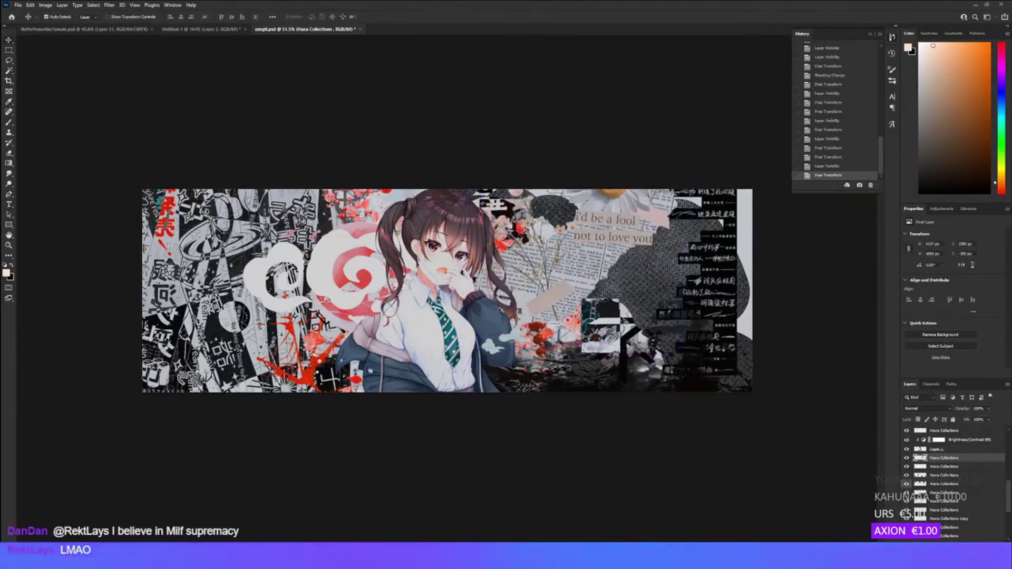
- Duplicate the newspaper and dried-flower collage, flip the copy horizontally, and place it in the banner's lower left corner
key(ctrl+j)
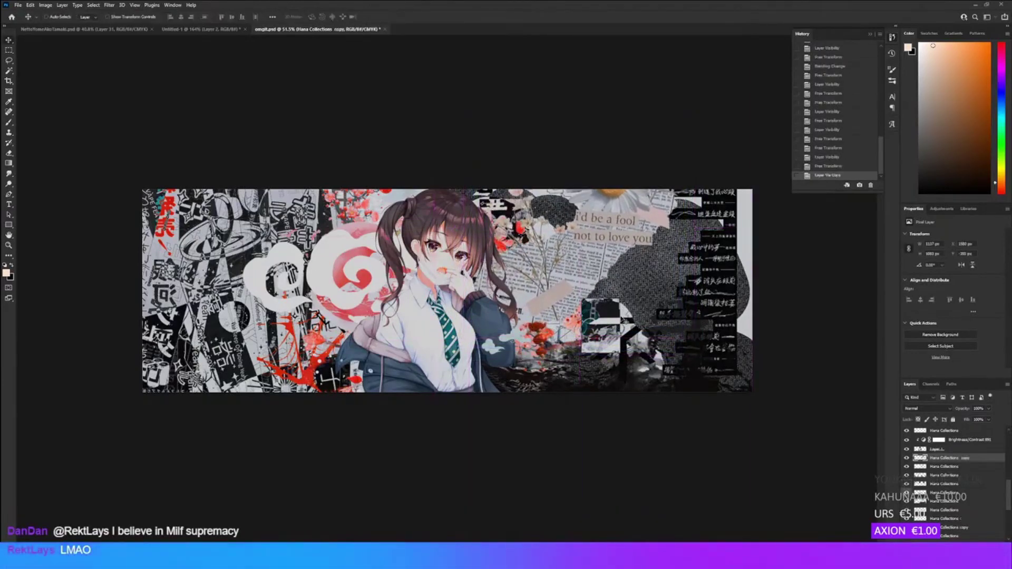
key(ctrl+t)
right_click(581, 285)
click(606, 438)
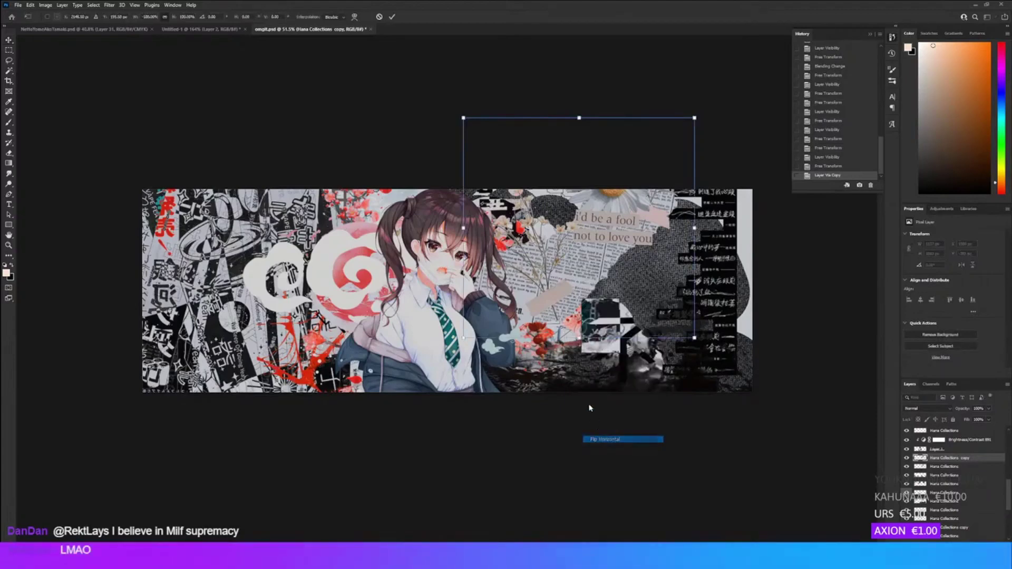
drag(577, 299, 142, 413)
key(Return)
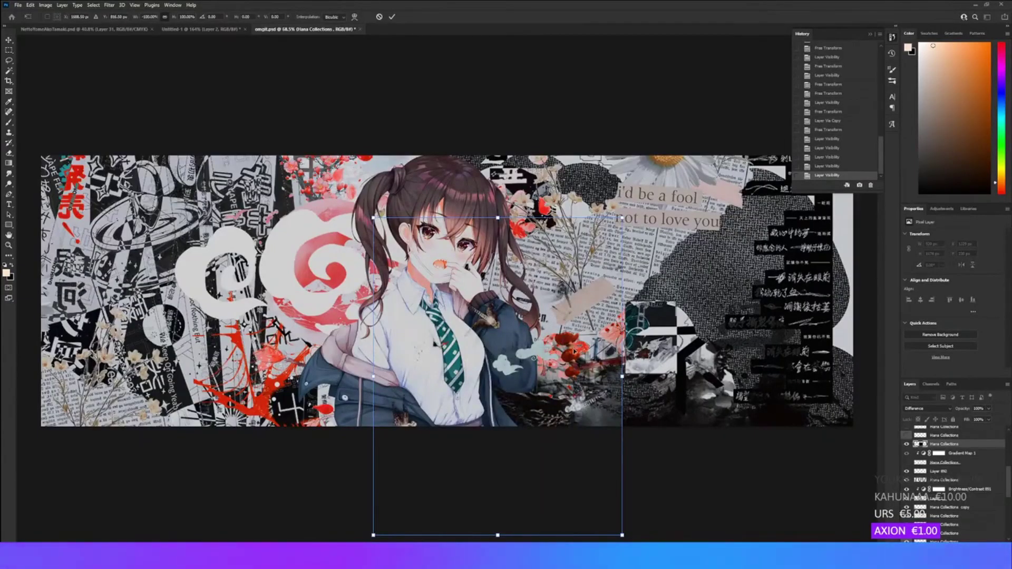
- Move the mirrored Difference-mode collage layer from the girl's torso toward the banner's lower left
drag(696, 328, 694, 359)
drag(536, 379, 219, 424)
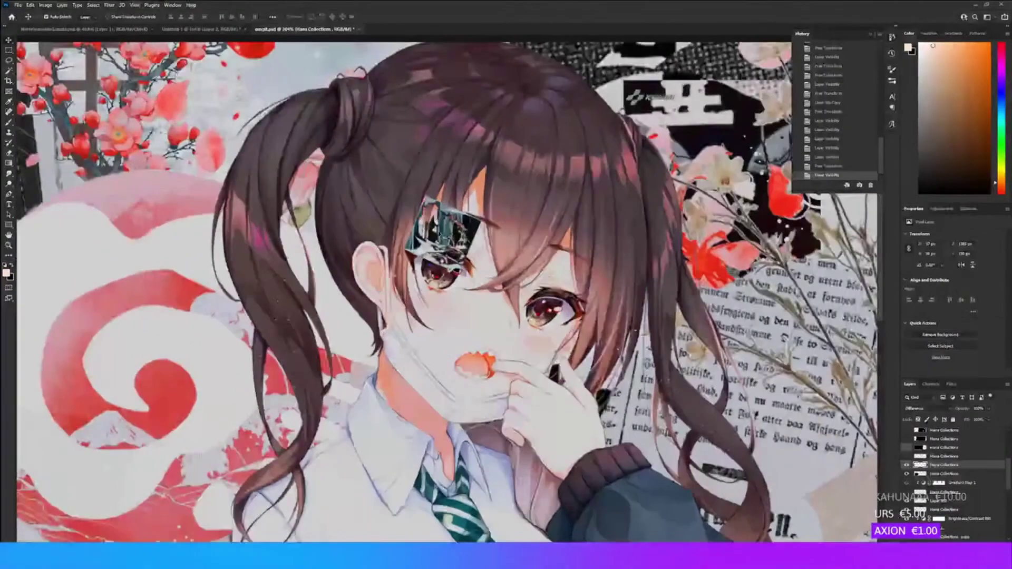
- Try the small square Difference-mode artwork over the girl's eye, and delete its layer
drag(445, 248, 454, 249)
key(Return)
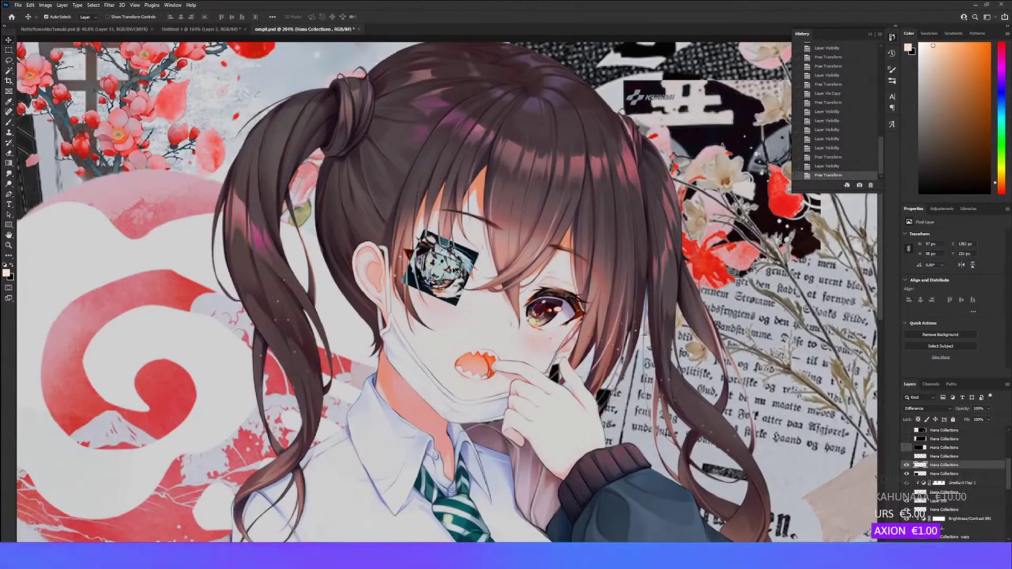
key(Delete)
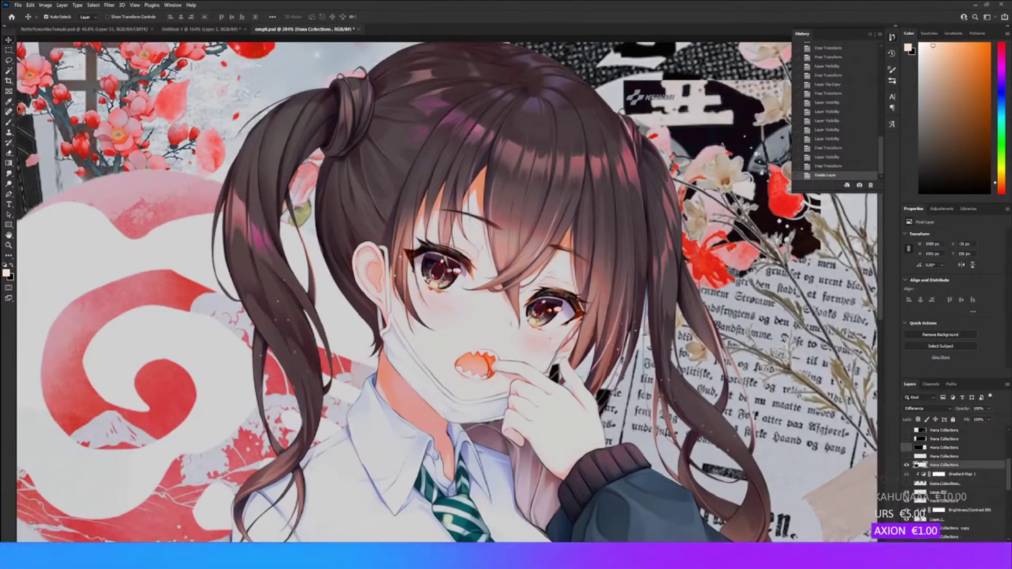
- Set the foreground colour to a muted red (R 210, G 75, B 78) and add a new layer for brushwork
click(8, 122)
click(7, 274)
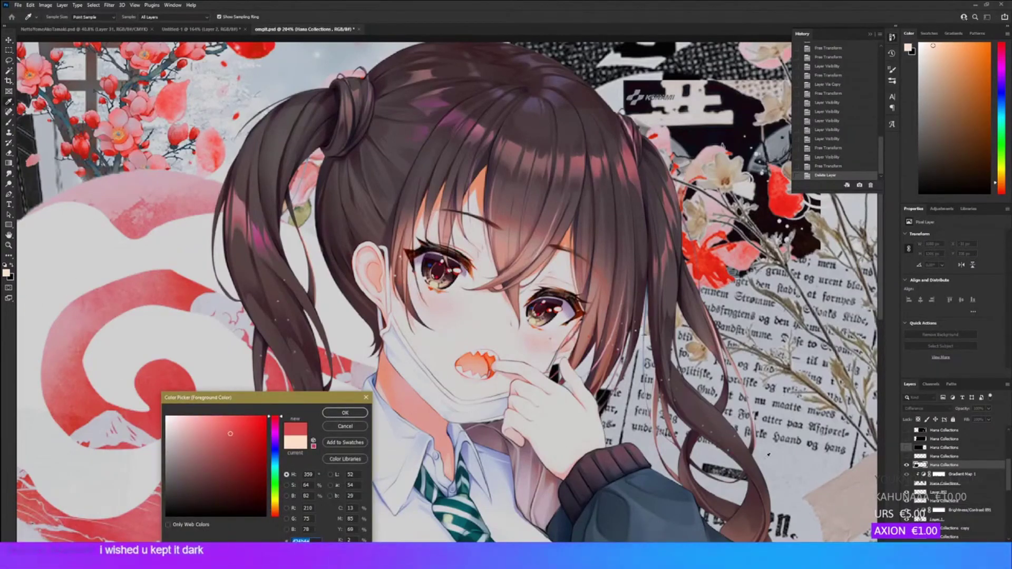
click(345, 414)
key(ctrl+shift+alt+n)
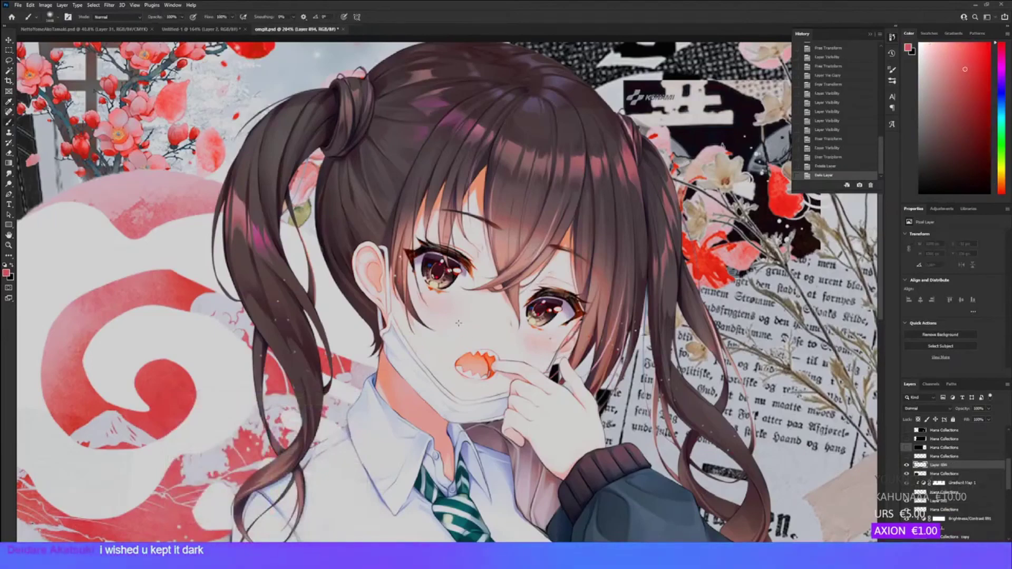
- Give the brush a small hard tip with 100% hardness and reduce its spacing for smooth strokes
drag(447, 299, 198, 302)
mouse_move(547, 297)
mouse_down()
mouse_move(397, 300)
mouse_move(423, 296)
mouse_move(396, 272)
mouse_up()
scroll(407, 268, up, 6)
drag(459, 259, 464, 369)
click(892, 70)
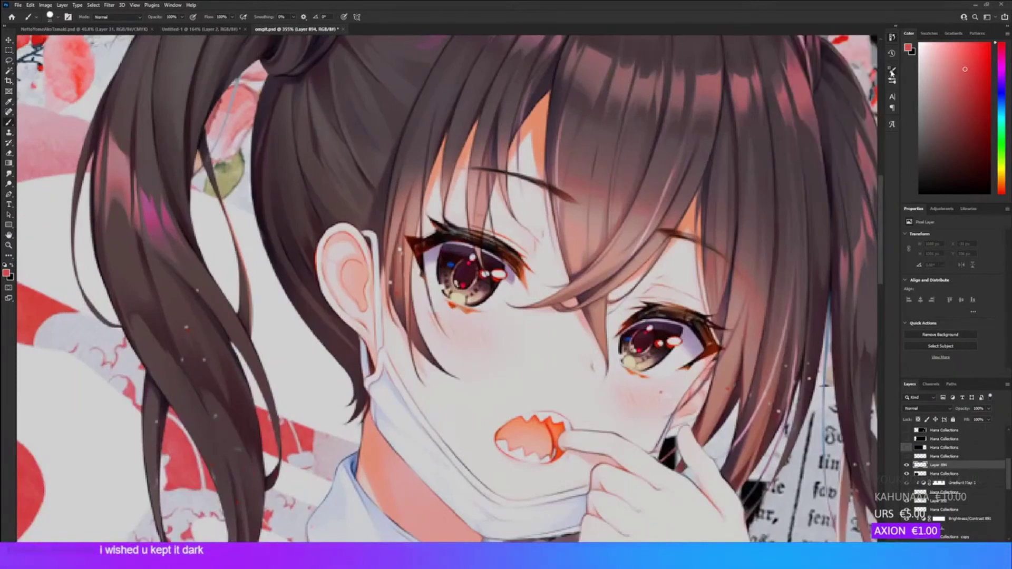
drag(793, 204, 784, 203)
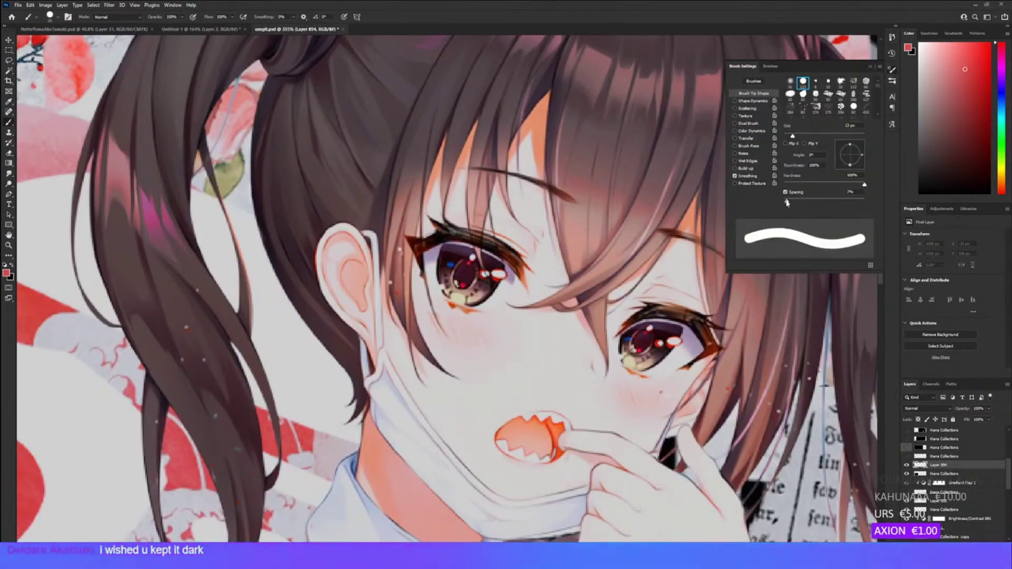
click(892, 73)
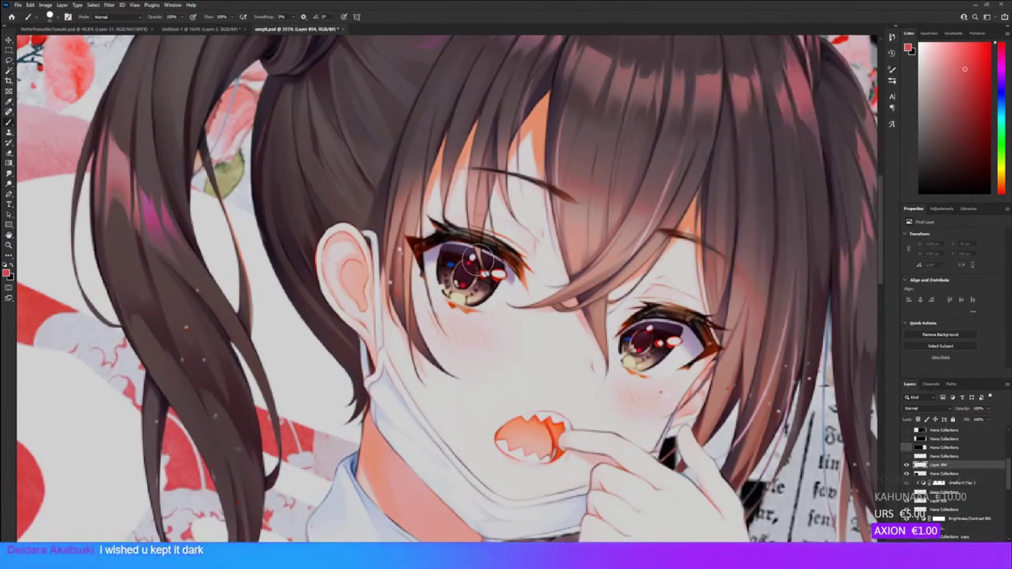
- Set the brush smoothing to 12% and shrink the brush to a thin line for detailing the eye
click(262, 17)
drag(264, 19, 265, 19)
scroll(456, 274, up, 4)
alt+right_click(459, 273)
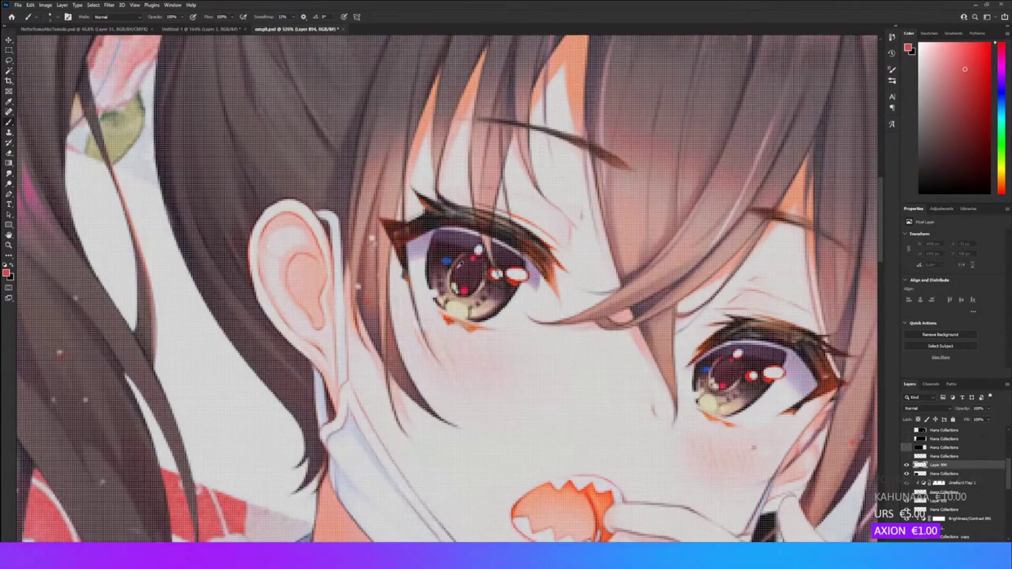
alt+right_click(437, 215)
- Paint a thin red X across the girl's eye nearest her visible ear, redoing the second stroke slightly shorter
drag(437, 214, 496, 345)
drag(415, 322, 555, 242)
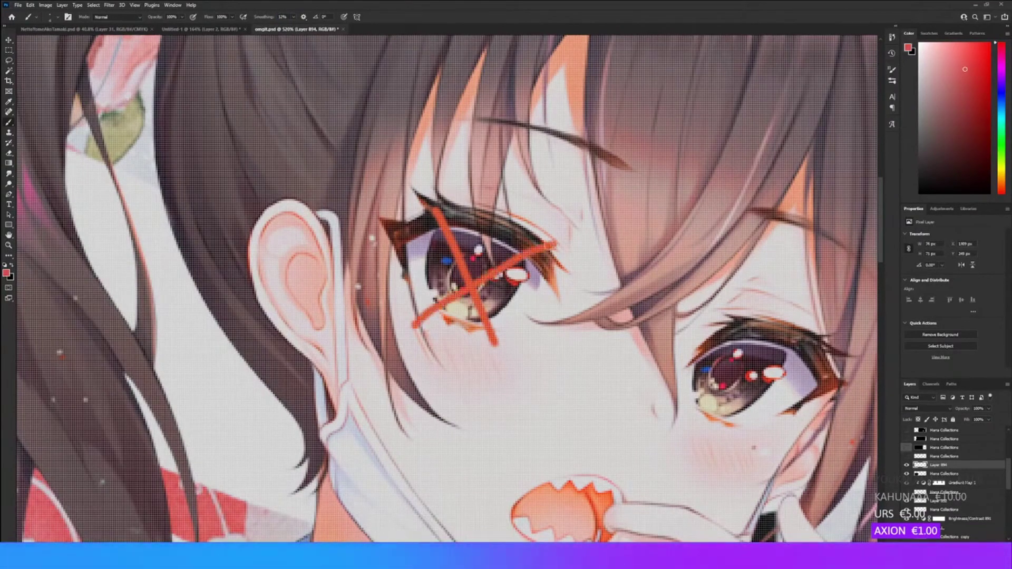
key(ctrl+z)
drag(414, 320, 521, 256)
scroll(283, 491, down, 6)
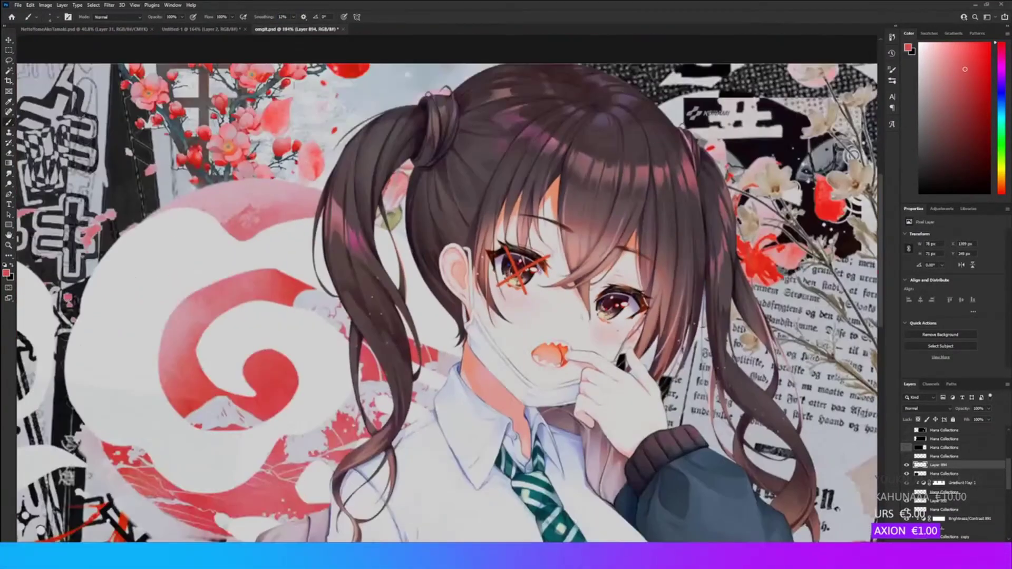
- Try a red brush stroke over the girl's other eye and judge it at banner scale
scroll(447, 284, down, 2)
scroll(457, 258, up, 8)
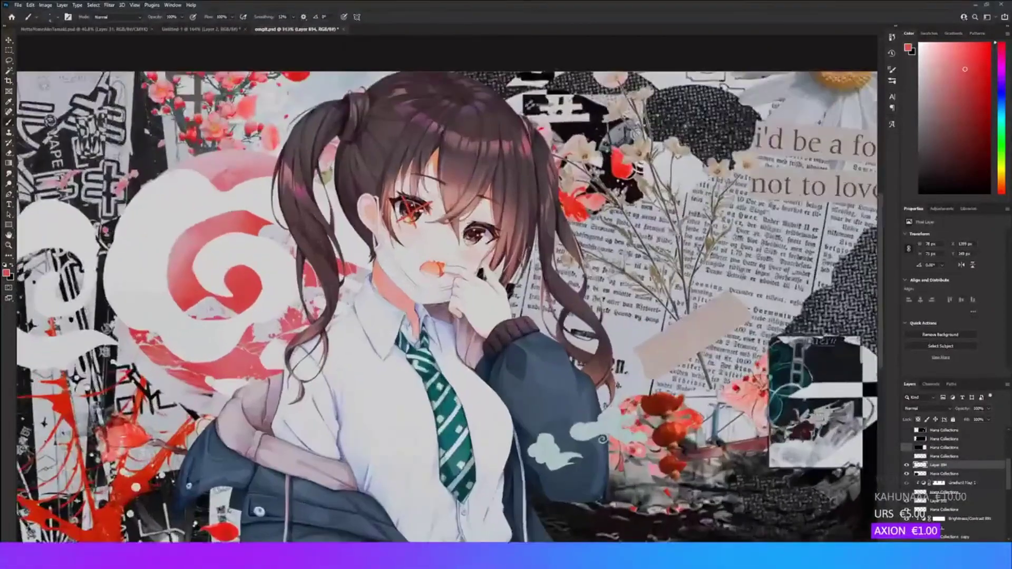
mouse_move(466, 196)
mouse_down()
mouse_move(509, 284)
mouse_move(539, 220)
mouse_move(558, 212)
mouse_up()
scroll(544, 244, down, 6)
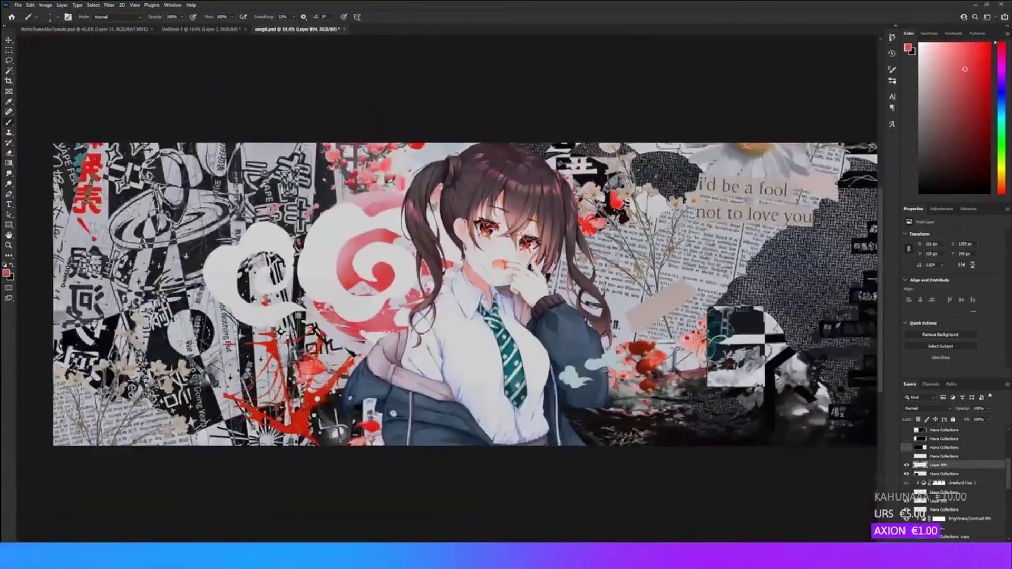
scroll(544, 244, down, 2)
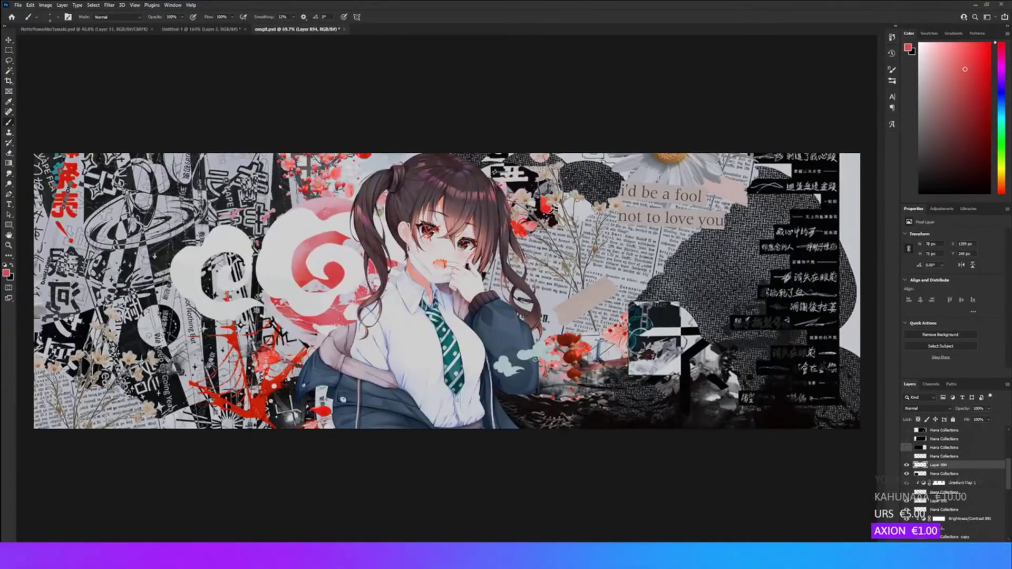
- Draw a red circle around the pupil of the crossed-out eye
scroll(426, 229, up, 10)
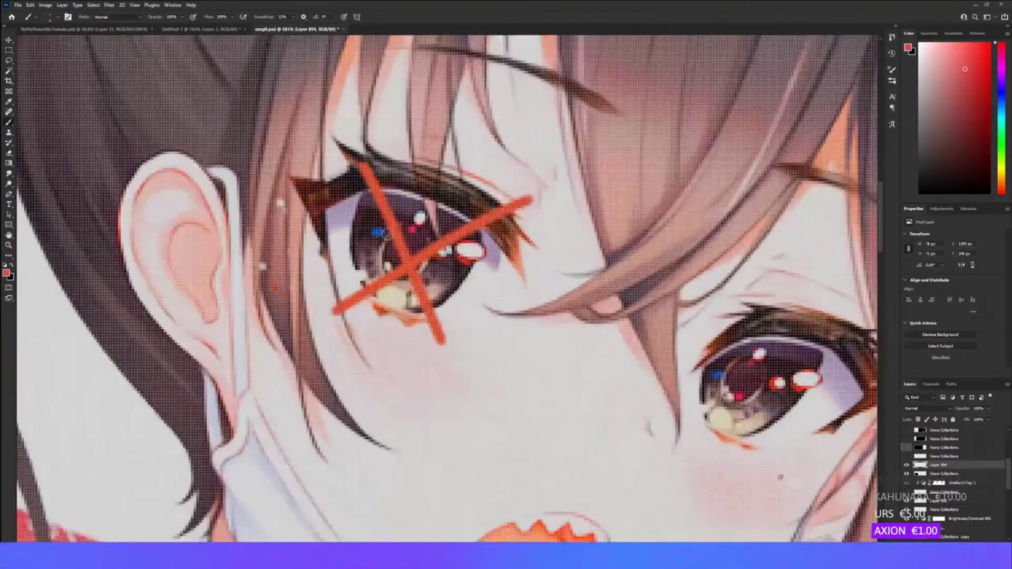
mouse_move(375, 242)
mouse_down()
mouse_move(385, 271)
mouse_move(410, 276)
mouse_move(443, 265)
mouse_move(426, 230)
mouse_up()
scroll(426, 230, down, 10)
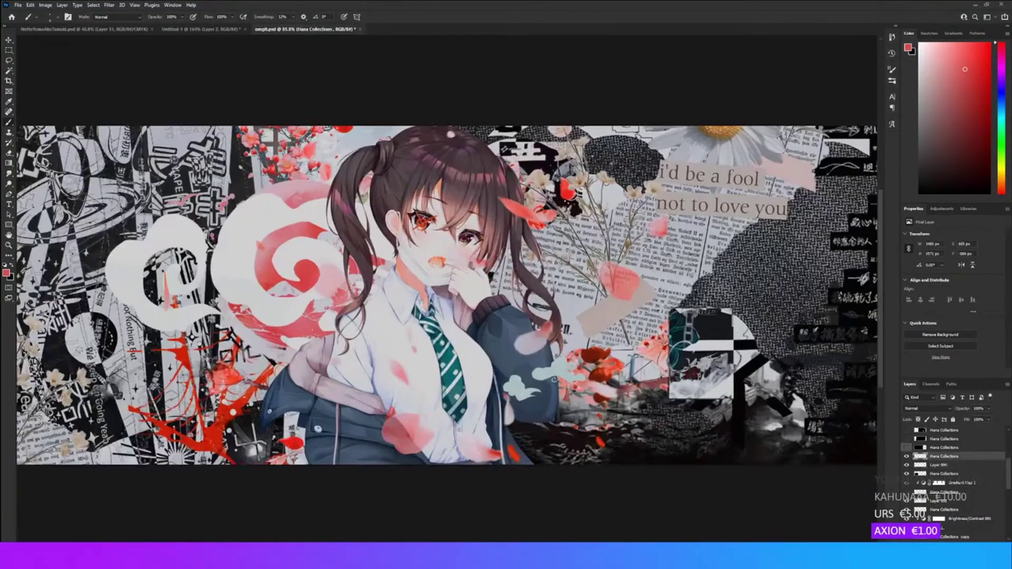
key(ctrl+t)
scroll(483, 295, down, 5)
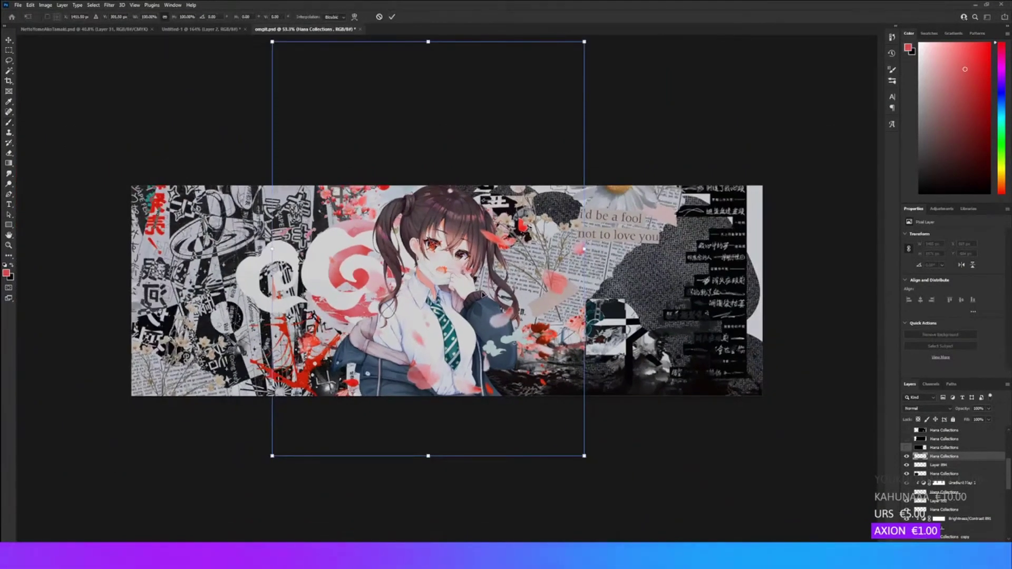
key(Return)
key(b)
scroll(547, 254, up, 5)
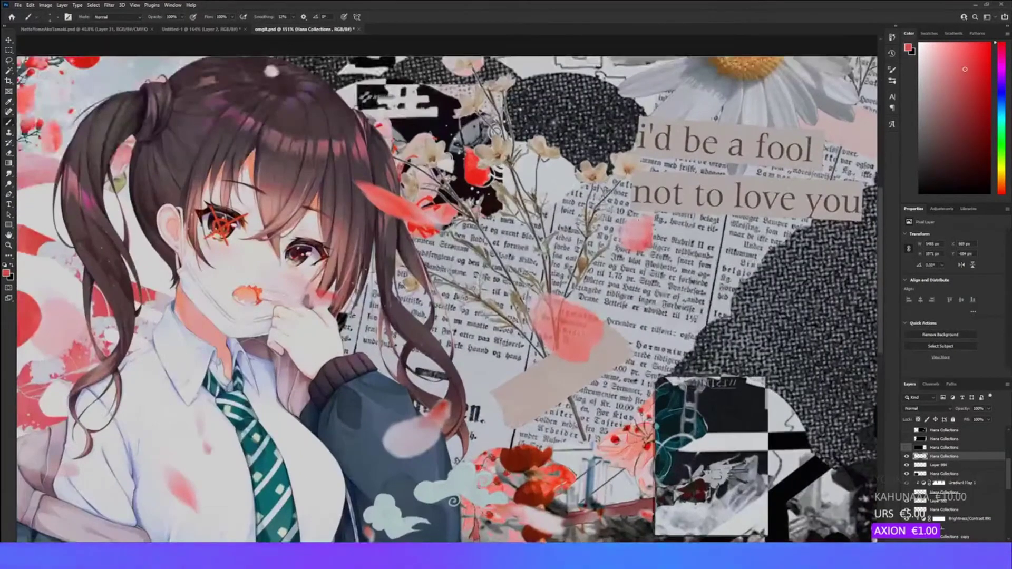
click(12, 155)
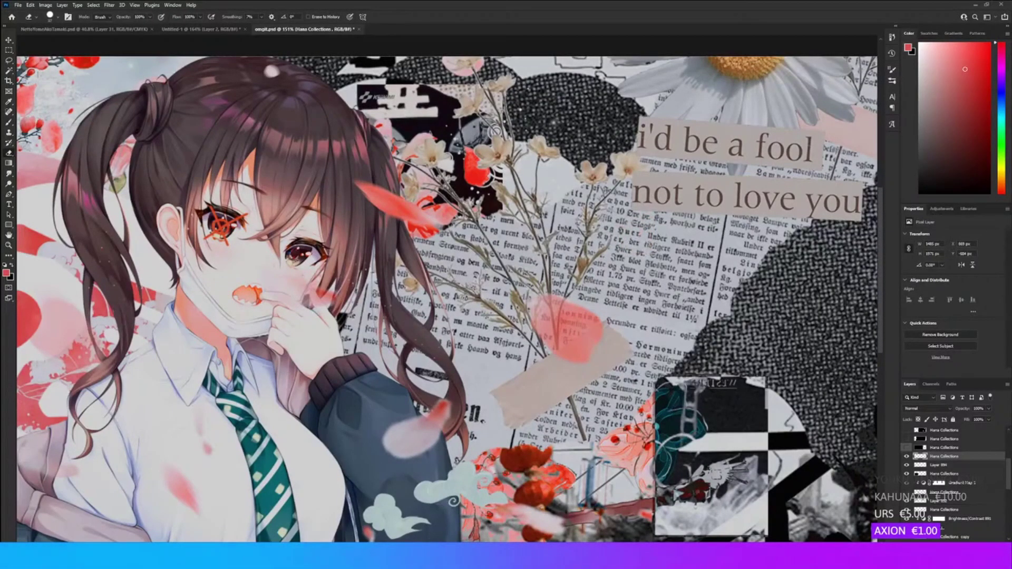
- Duplicate the petals layer and move the copy toward the lower right of the banner
scroll(637, 235, down, 1)
scroll(448, 316, down, 4)
key(ctrl+j)
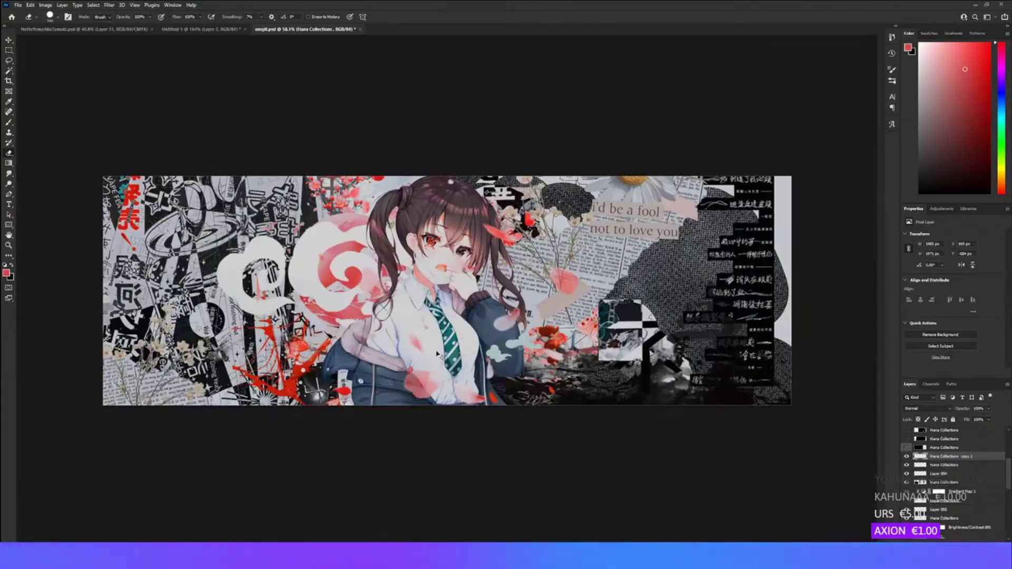
key(ctrl+t)
drag(458, 365, 709, 519)
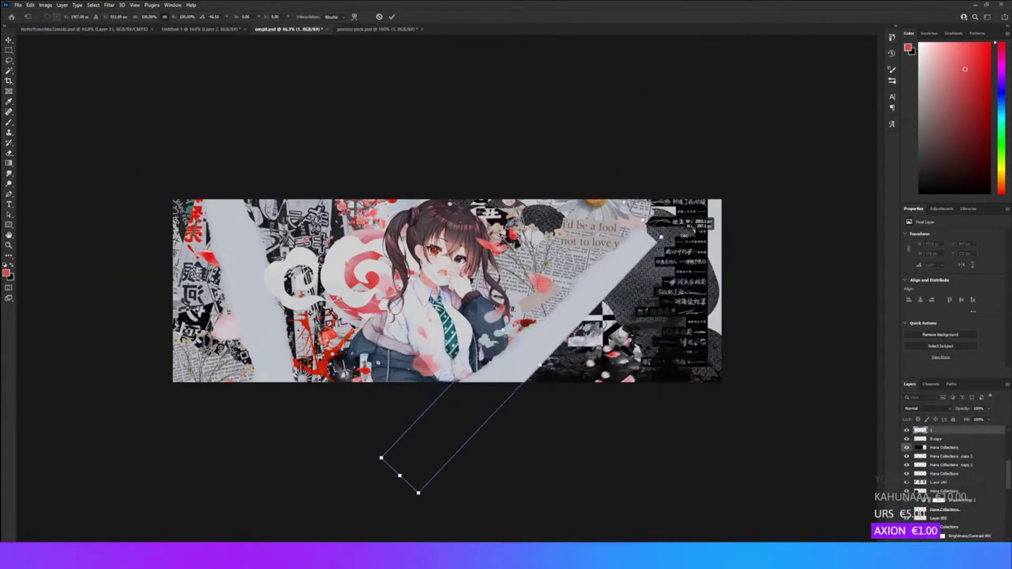
- Enlarge the torn paper strip, place it across the banner's lower-right corner, and set its blend mode to Linear Dodge (Add)
drag(677, 256, 788, 279)
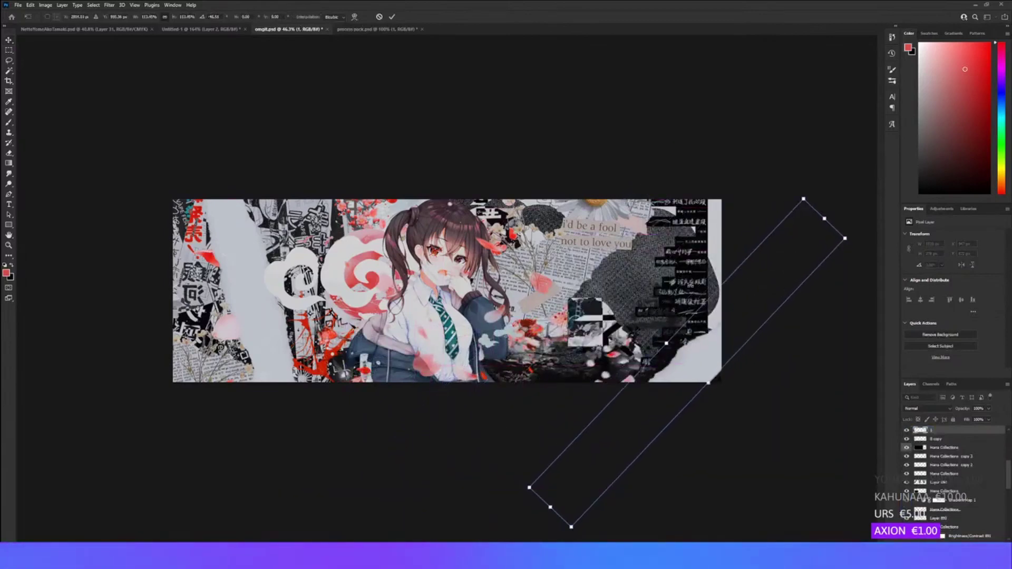
drag(666, 343, 663, 311)
key(Return)
scroll(761, 382, up, 7)
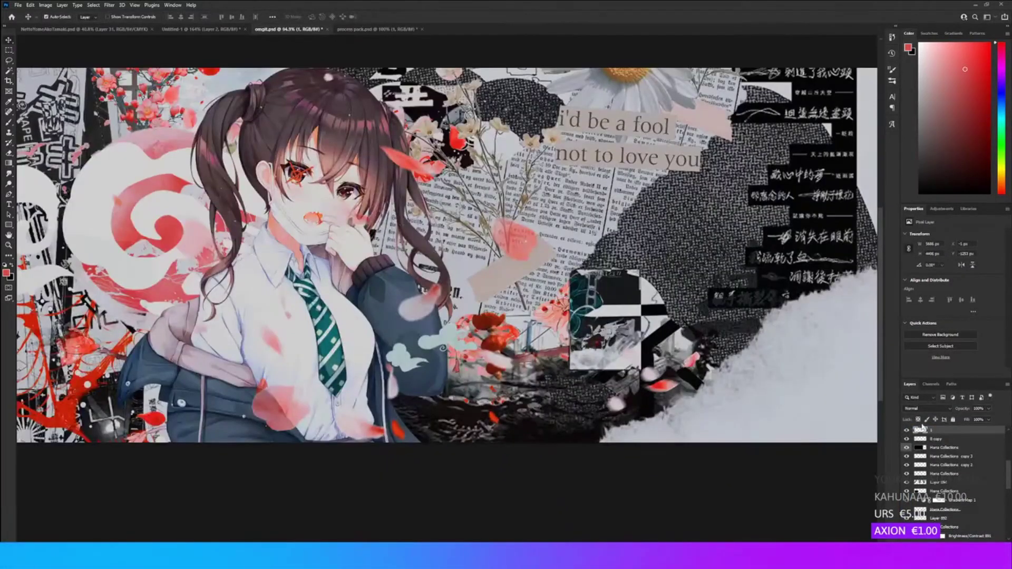
click(926, 411)
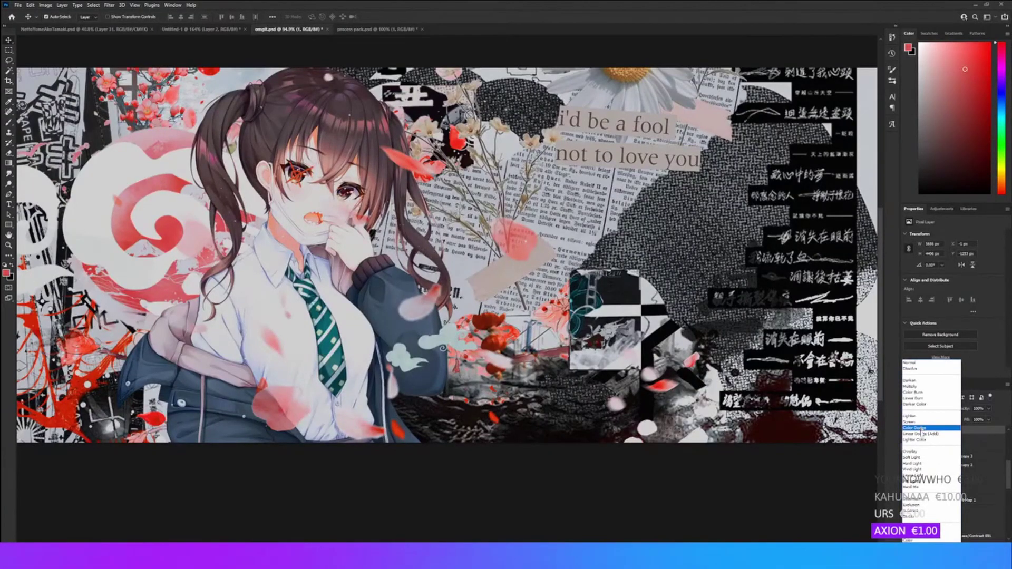
click(919, 434)
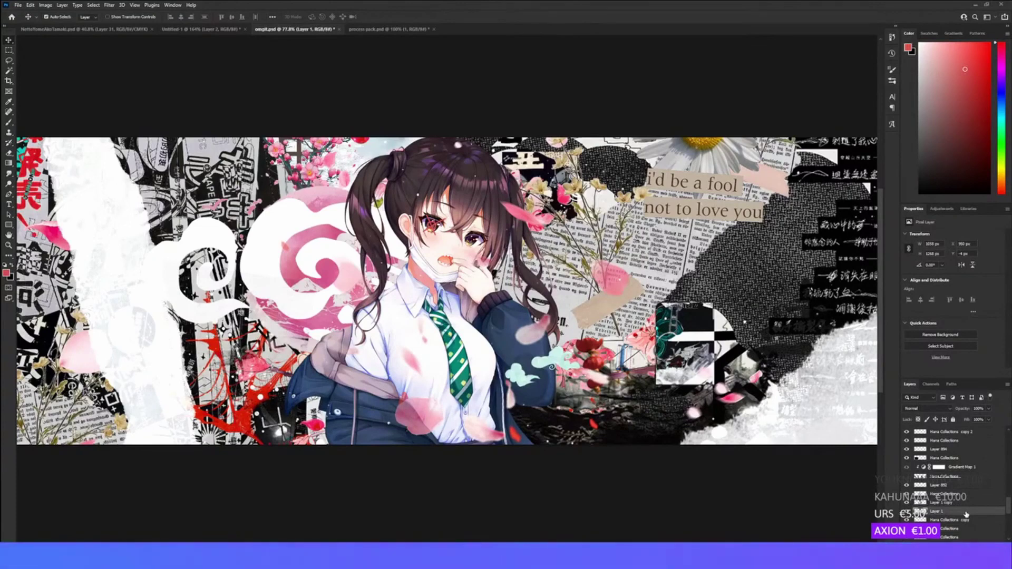
- Add a color overlay to the lower girl layer, Layer 1, using a pink sampled from the swirl behind her
double_click(966, 514)
click(201, 479)
click(350, 393)
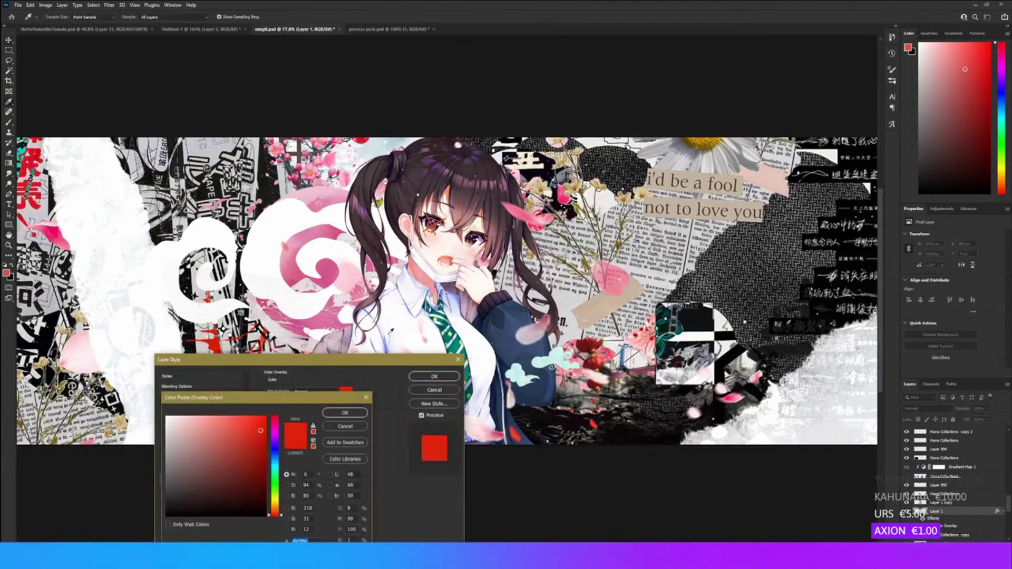
click(326, 274)
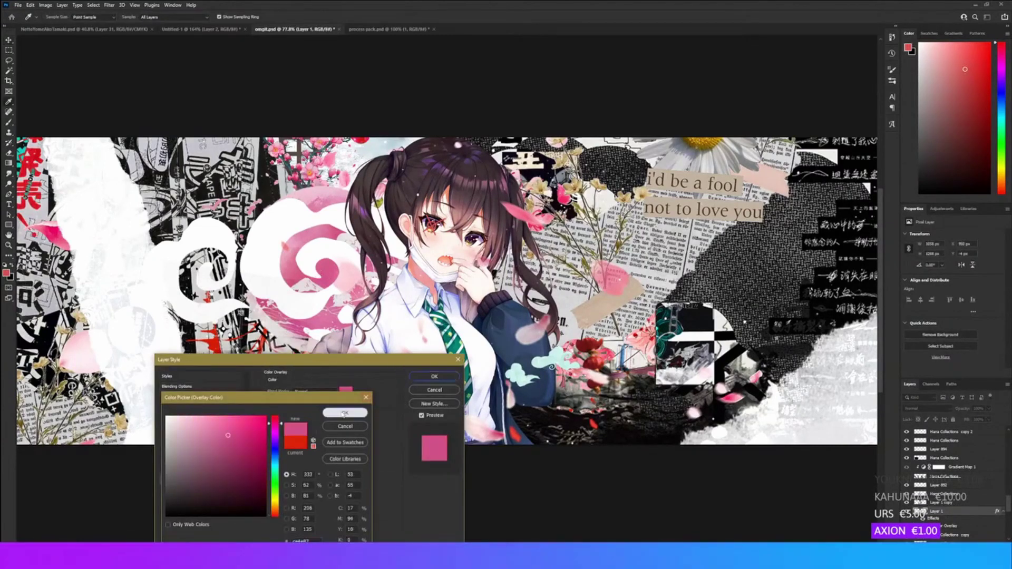
click(345, 413)
click(427, 375)
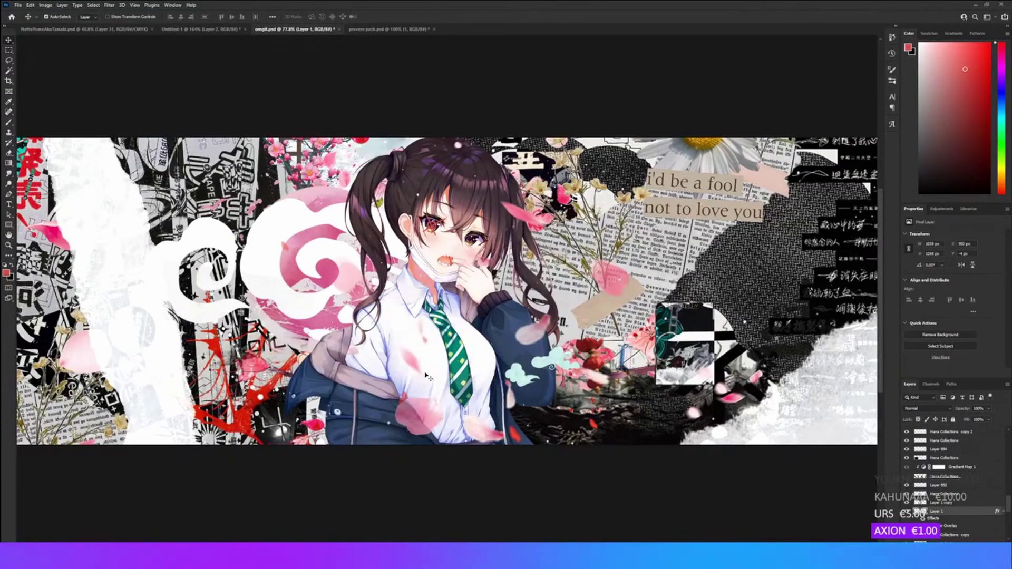
- Nudge the pink-overlaid girl layer slightly left so a pink rim shows along the girl's outline
key(shift+Left)
key(shift+Left)
key(Right)
key(Right)
key(Right)
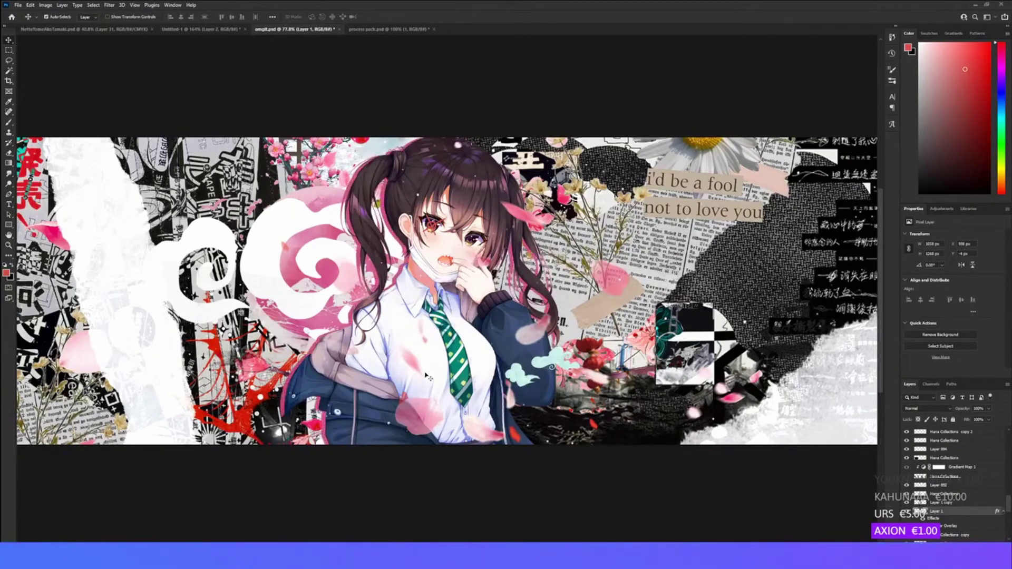
key(Left)
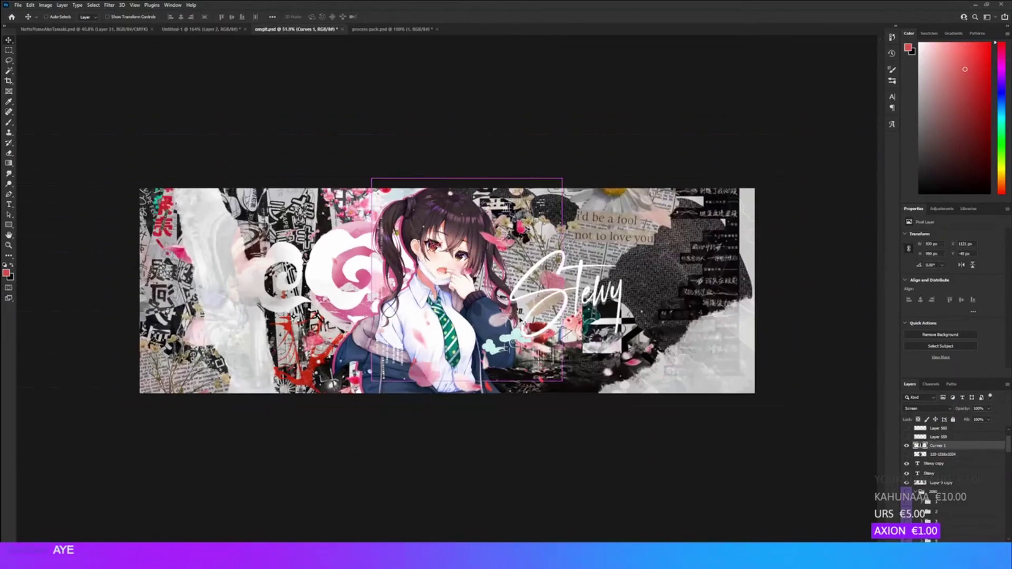
- Slightly lower the opacity of the dark vignette layer above the Curves layers
key(ctrl+t)
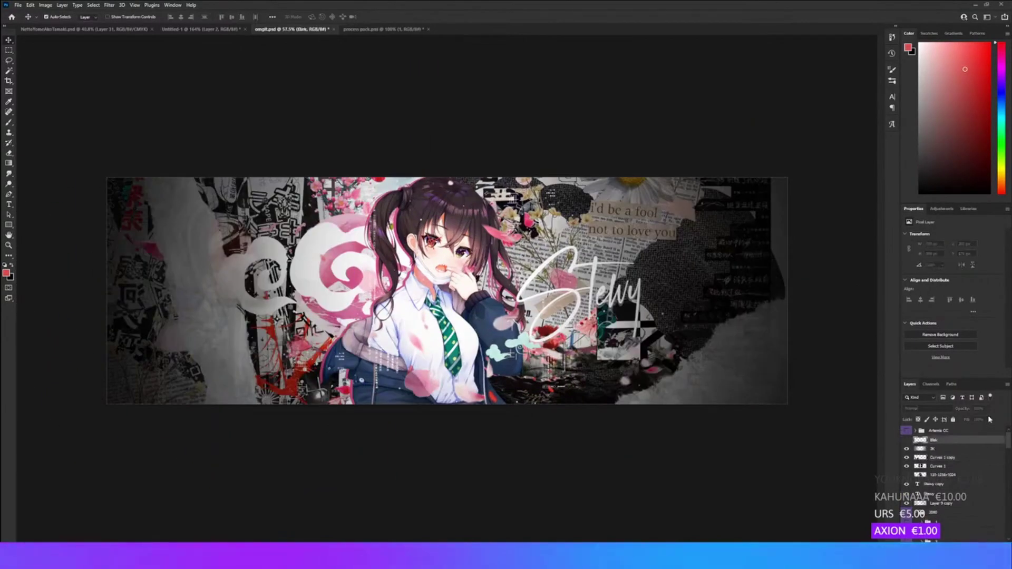
click(959, 449)
click(989, 410)
drag(989, 418, 982, 421)
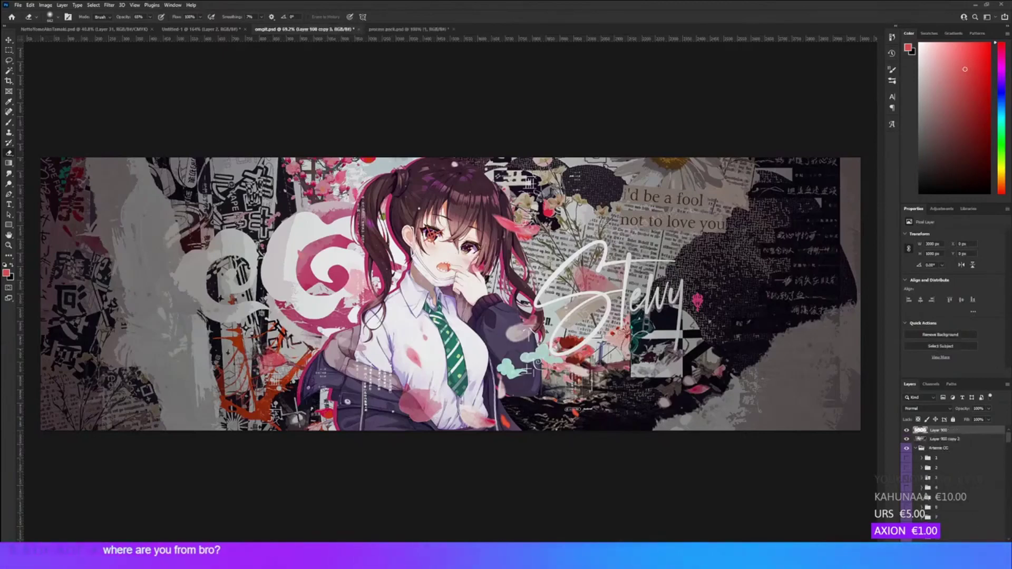
- Try darkening the banner's outer ends with a large soft black brush, then undo the strokes
click(9, 122)
scroll(11, 126, down, 1)
click(12, 266)
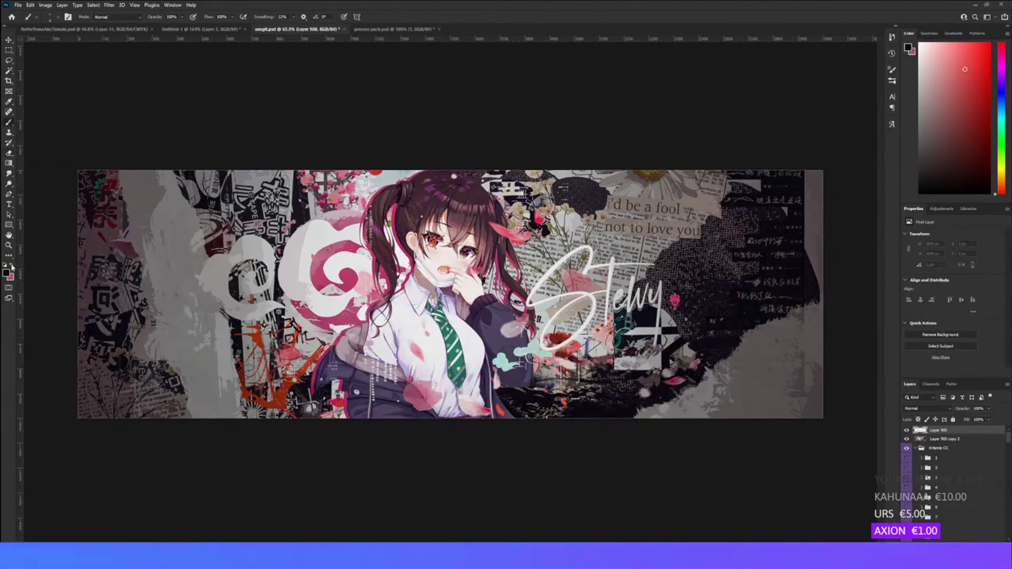
drag(99, 286, 197, 288)
drag(181, 312, 167, 89)
scroll(123, 217, down, 1)
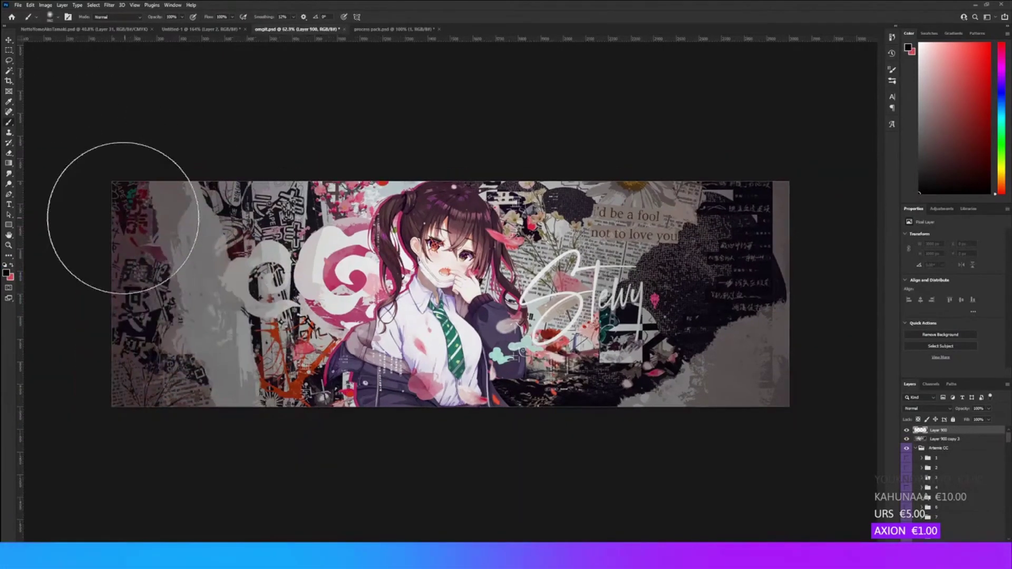
scroll(40, 190, down, 2)
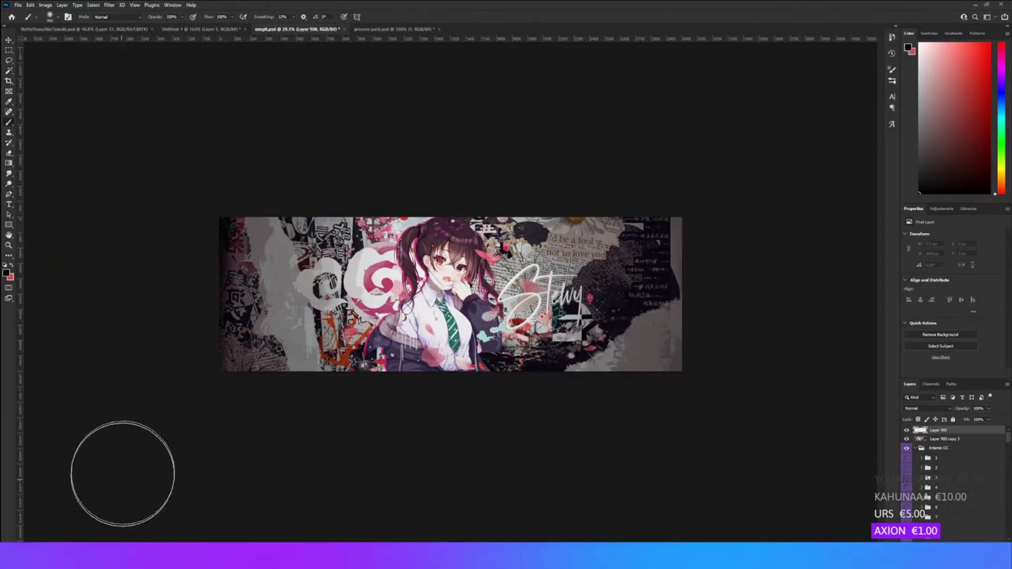
drag(734, 267, 734, 447)
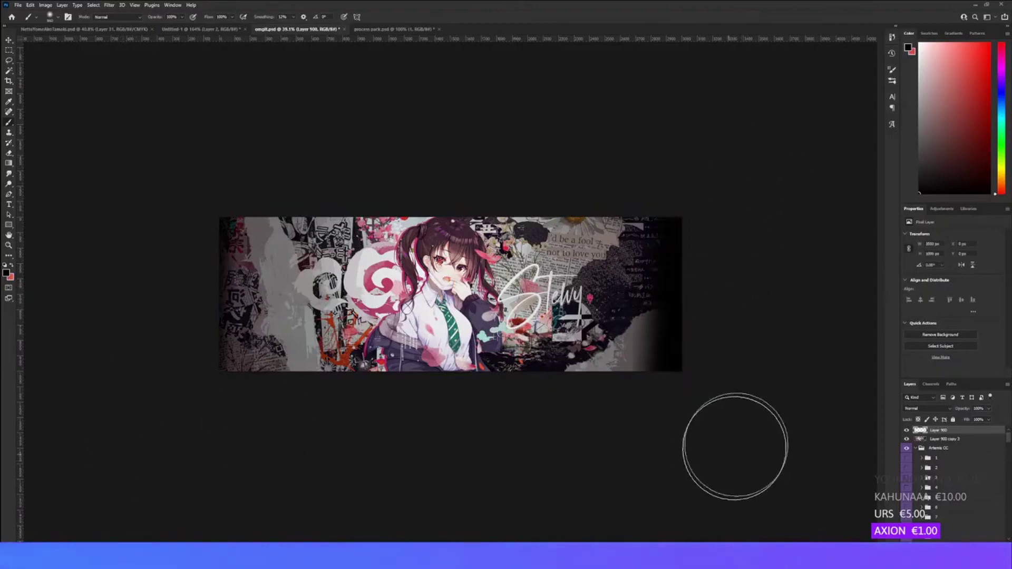
key(ctrl+z)
drag(734, 192, 755, 492)
key(ctrl+z)
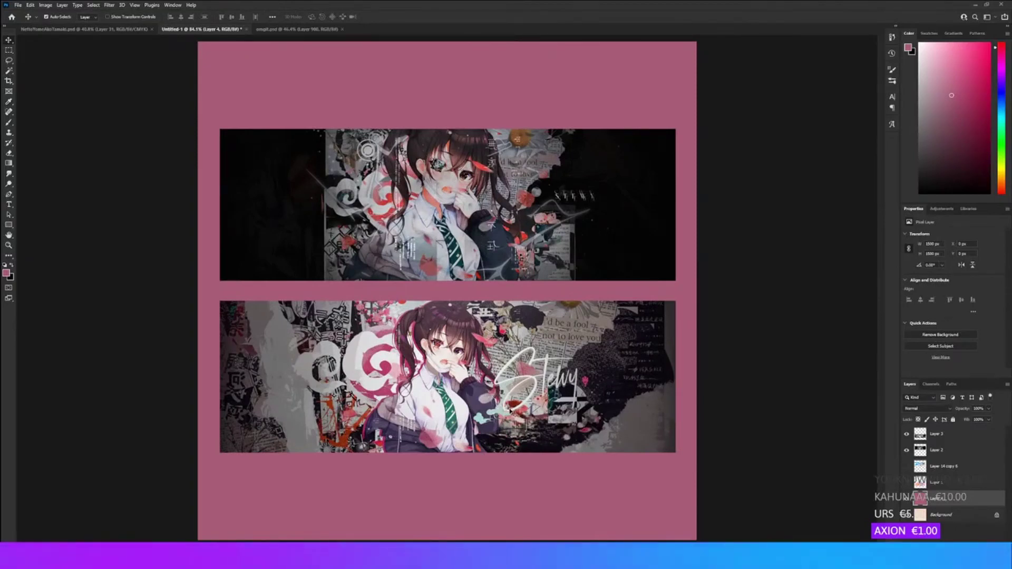
- Hide the two dark collage banners in the showcase and review the two dandan banners with and without the pink background layer
click(905, 450)
click(905, 434)
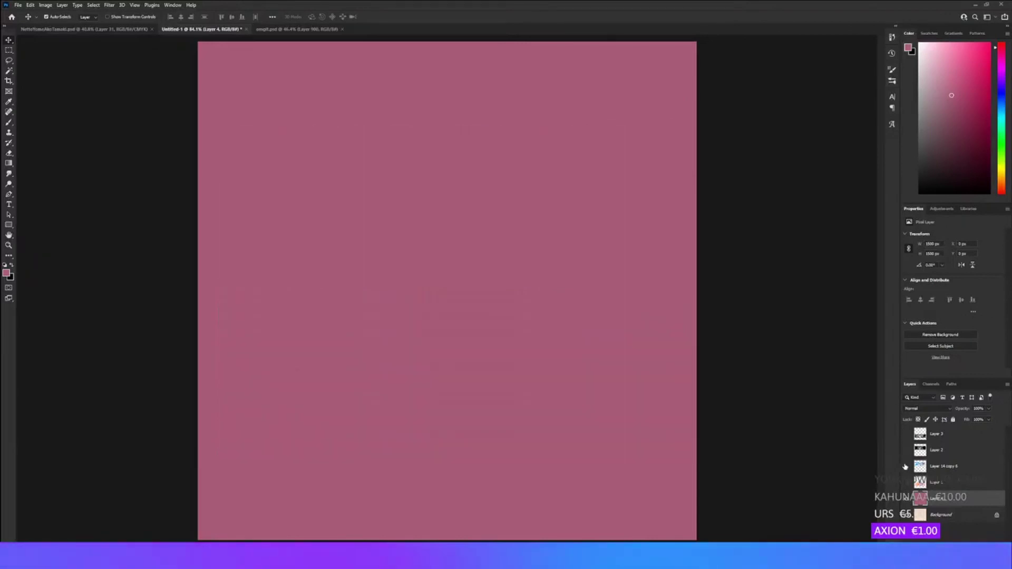
click(905, 465)
click(905, 482)
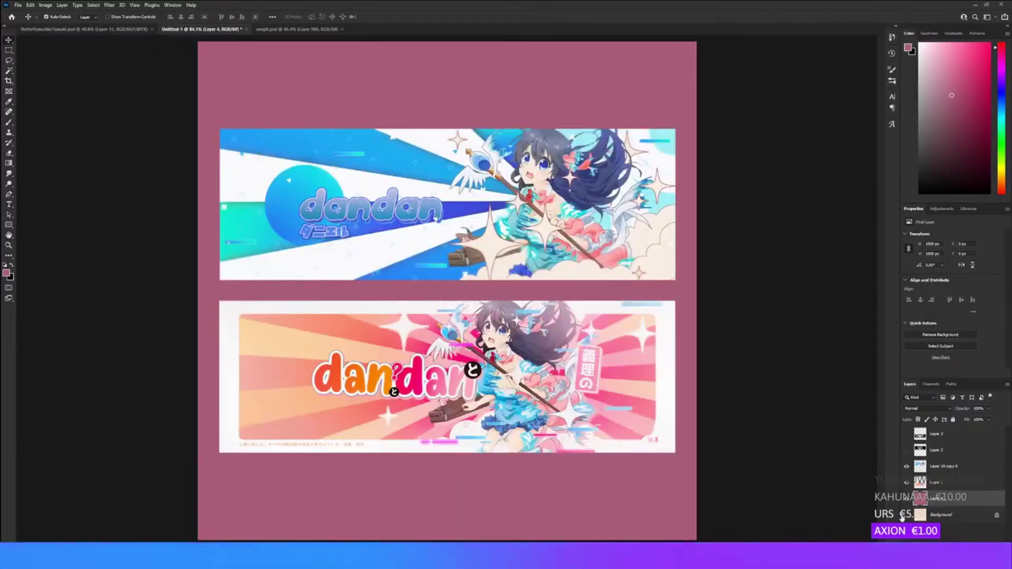
click(904, 502)
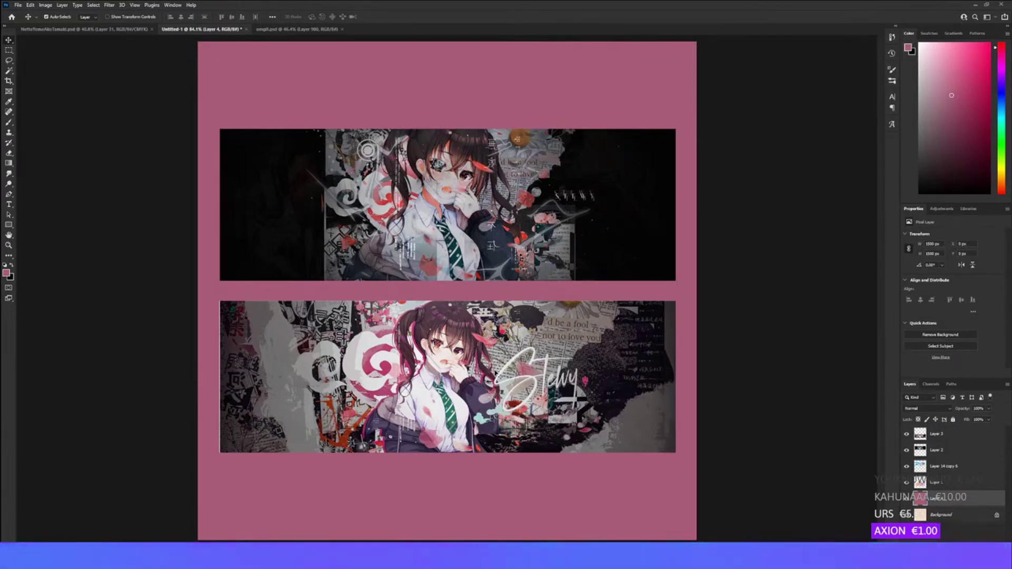
scroll(495, 373, down, 1)
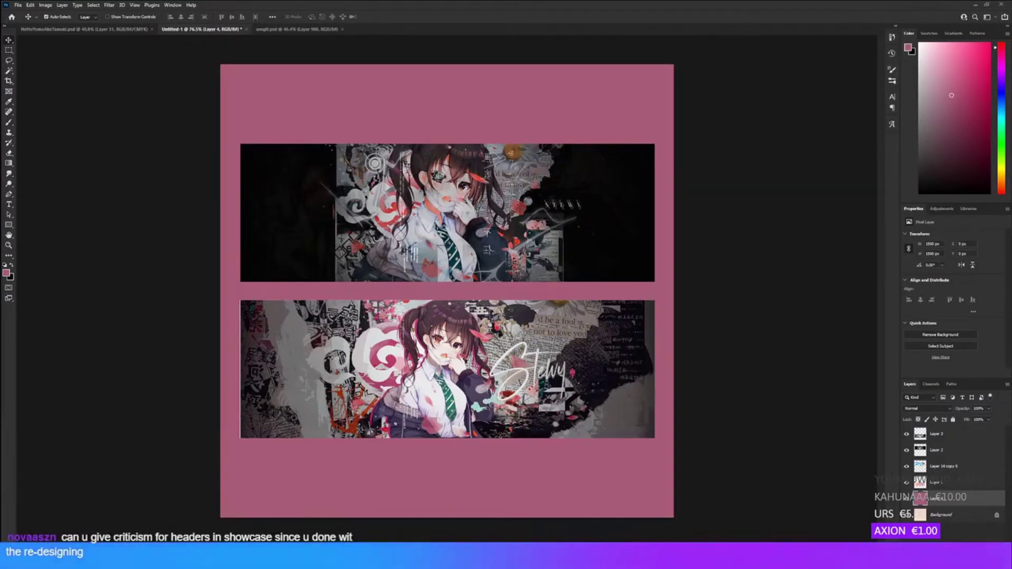